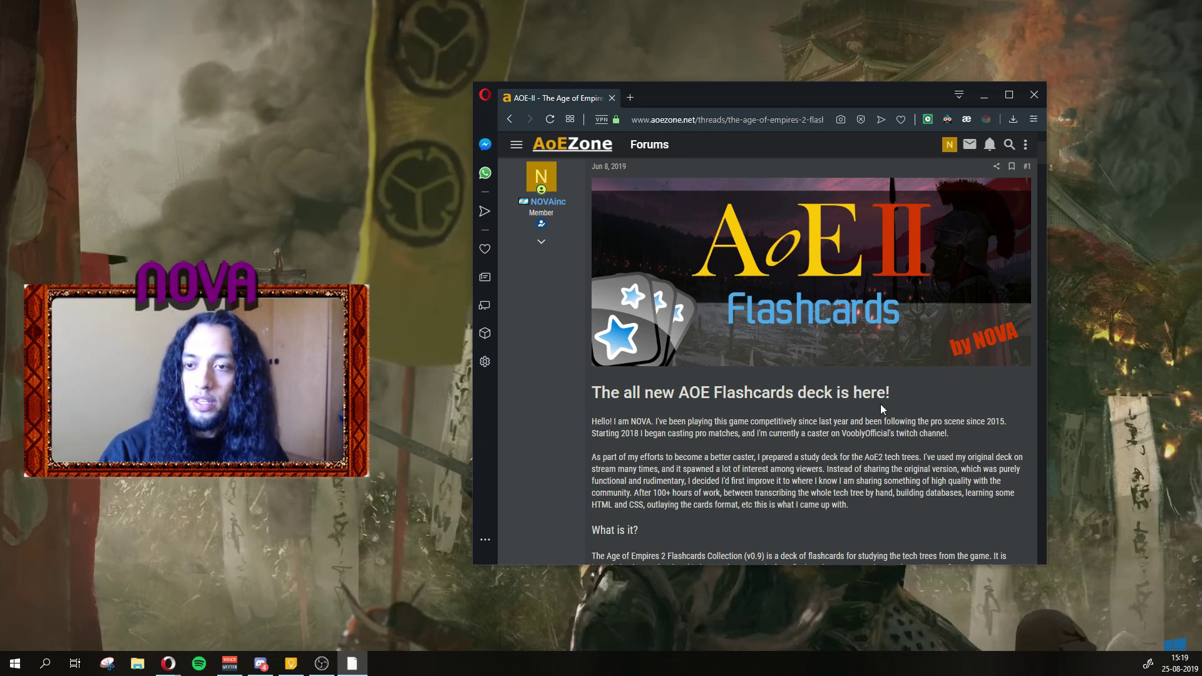
- Download the Age of Empires 2 Tech Trees zip attached to the flashcards forum thread
scroll(818, 407, down, 20)
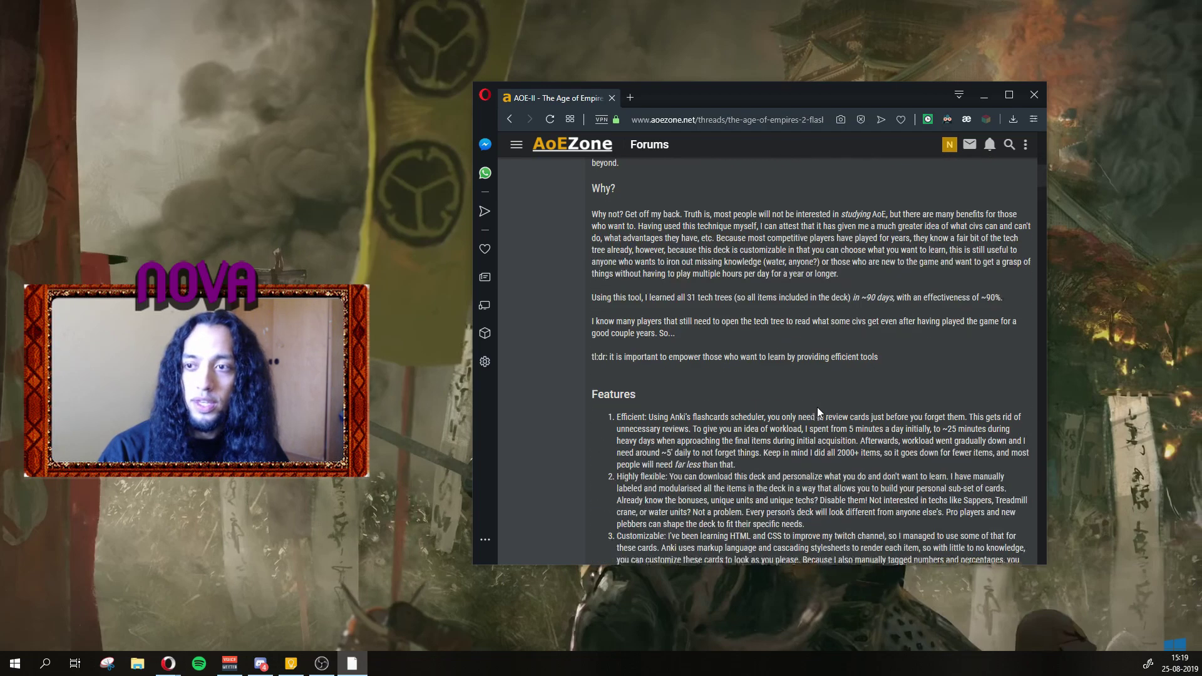
scroll(818, 407, down, 15)
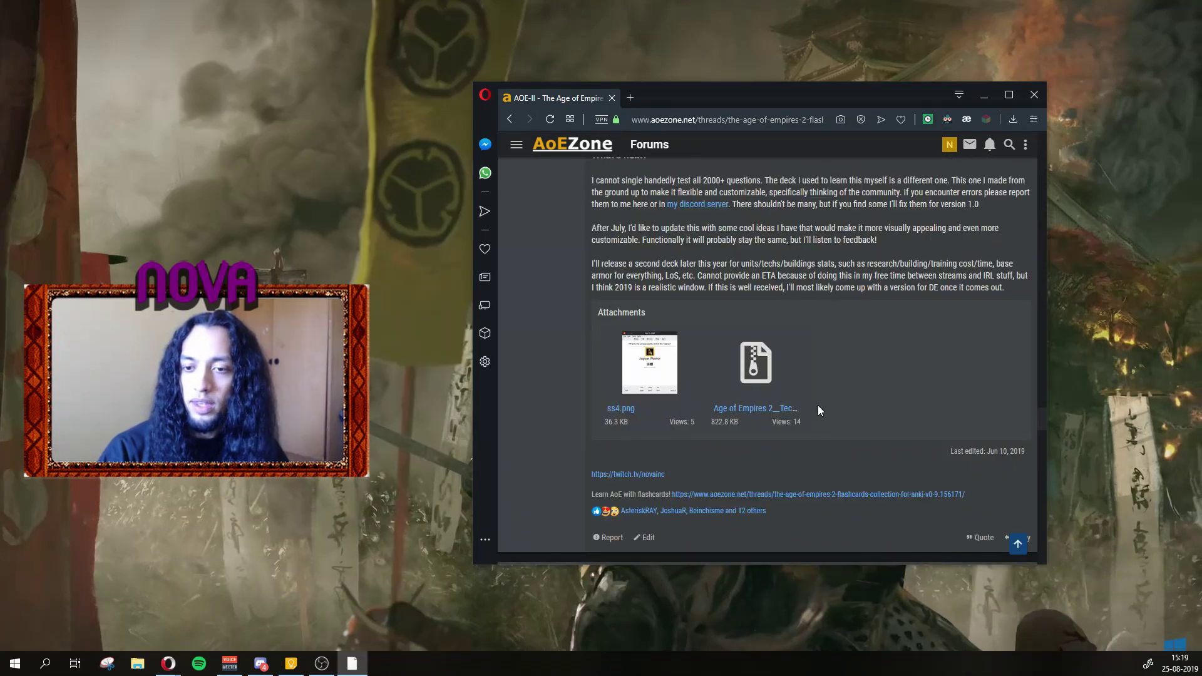
click(755, 409)
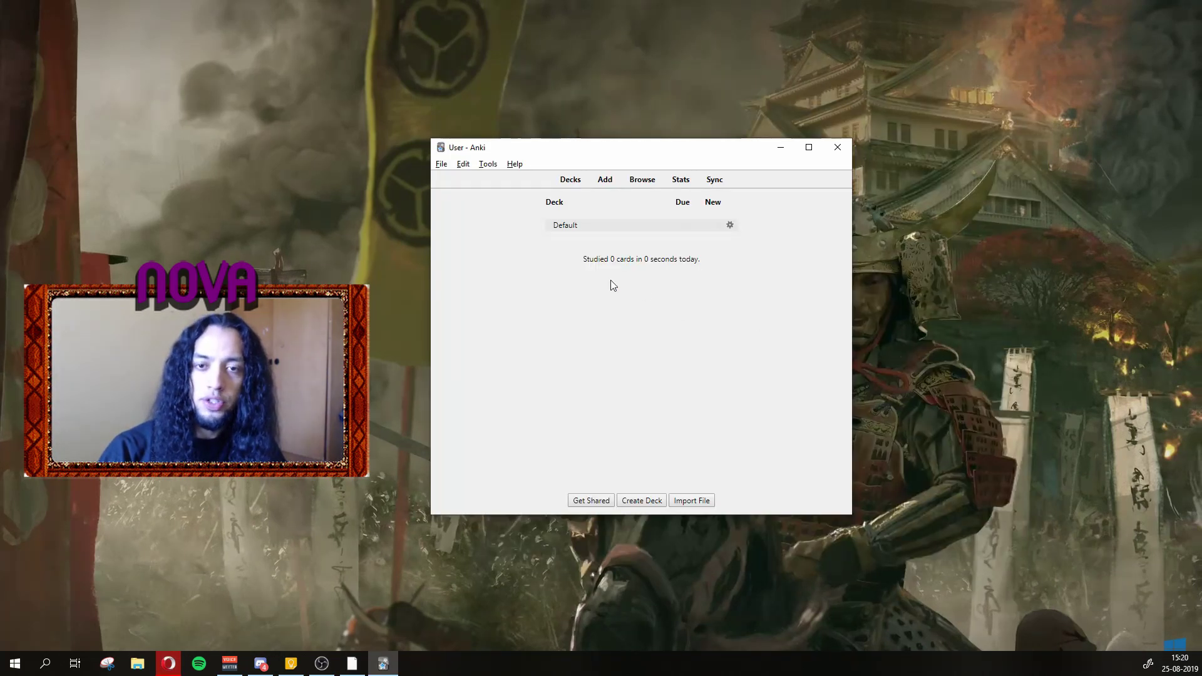
- In Anki, import the deck package Age of Empires 2__Tech Trees.apkg and dismiss the import report
click(442, 164)
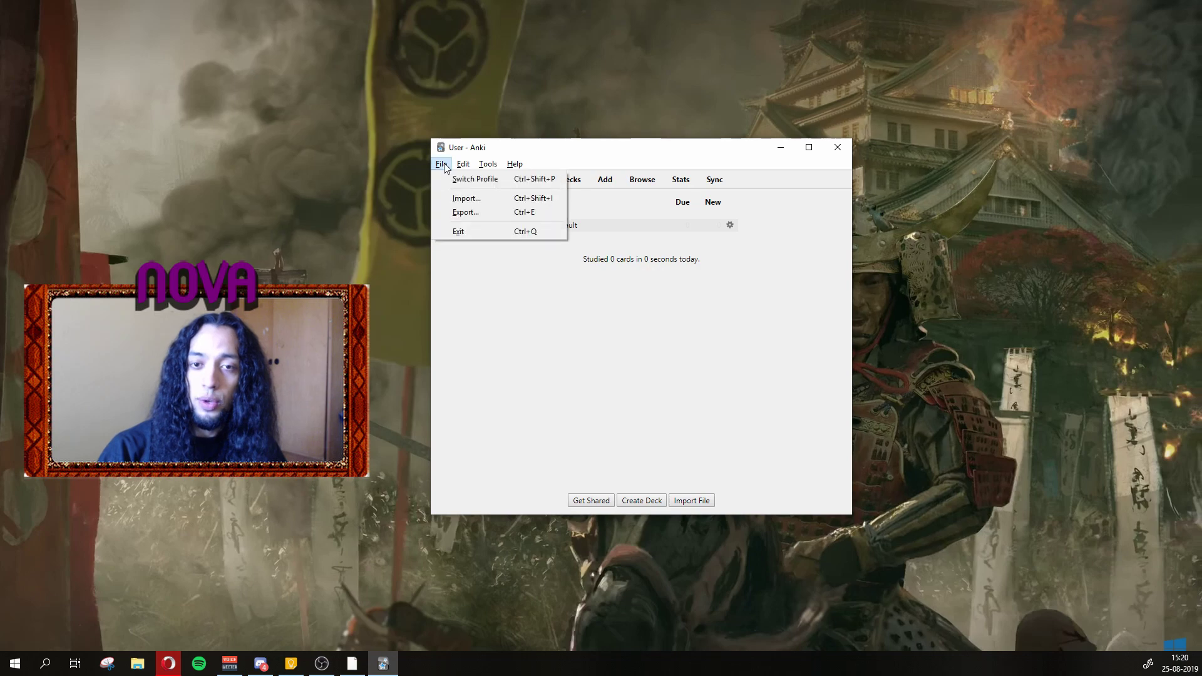
click(456, 198)
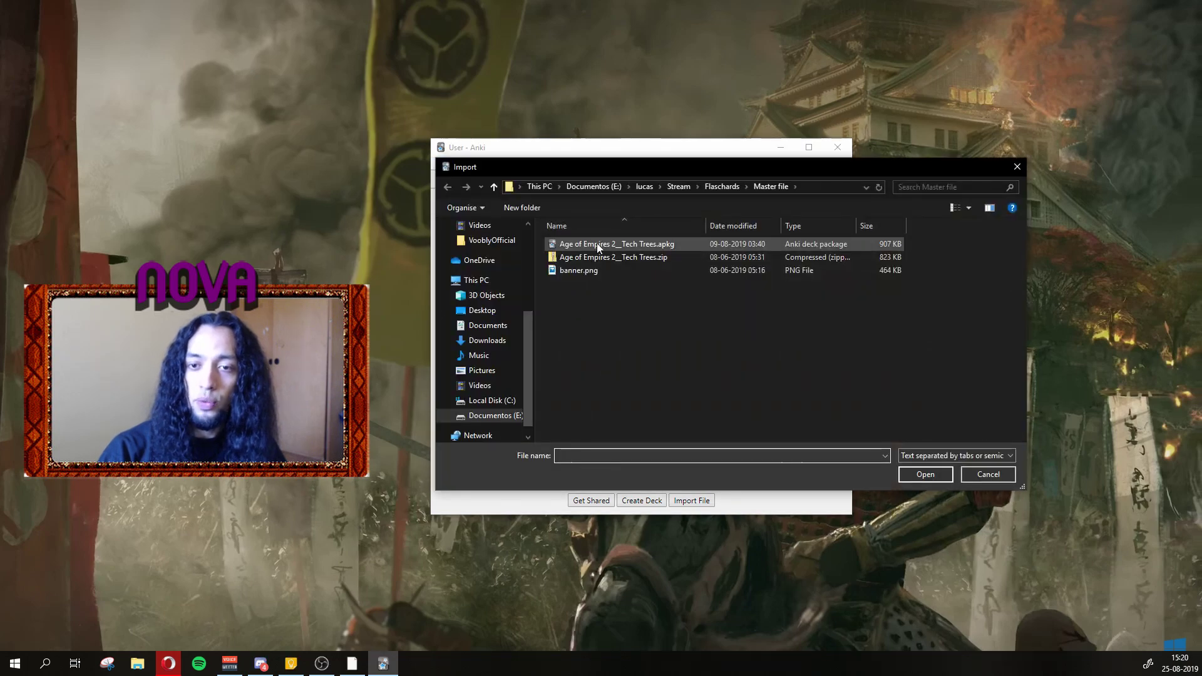
click(596, 244)
double_click(596, 243)
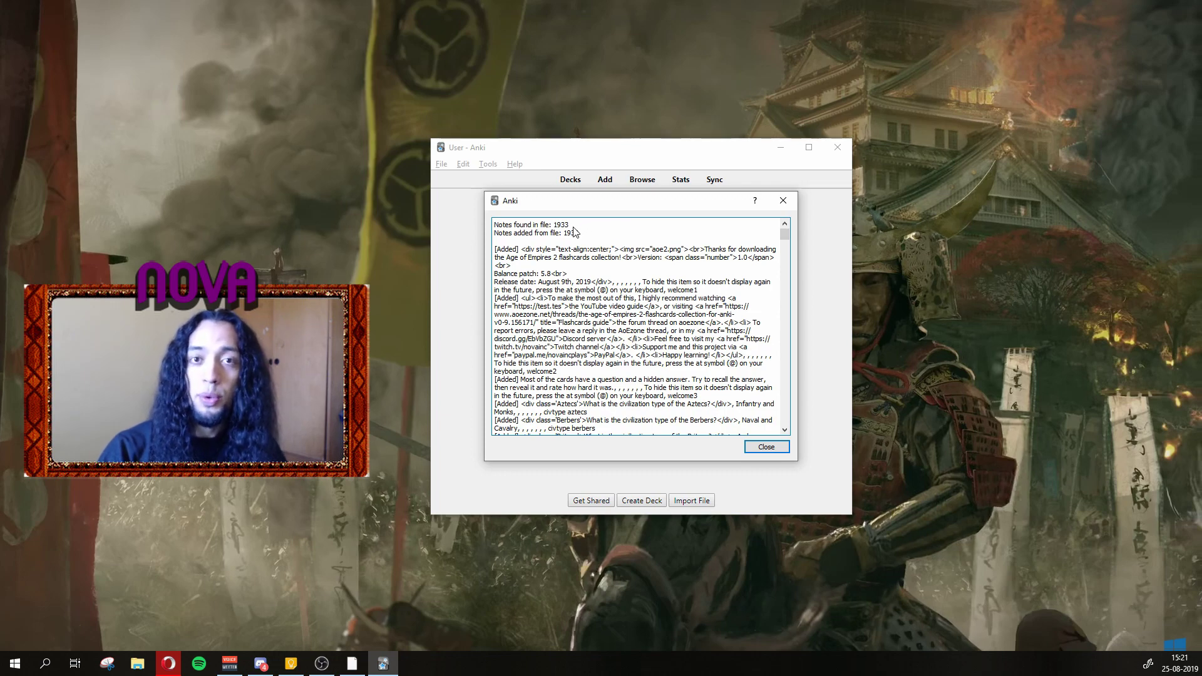
click(764, 447)
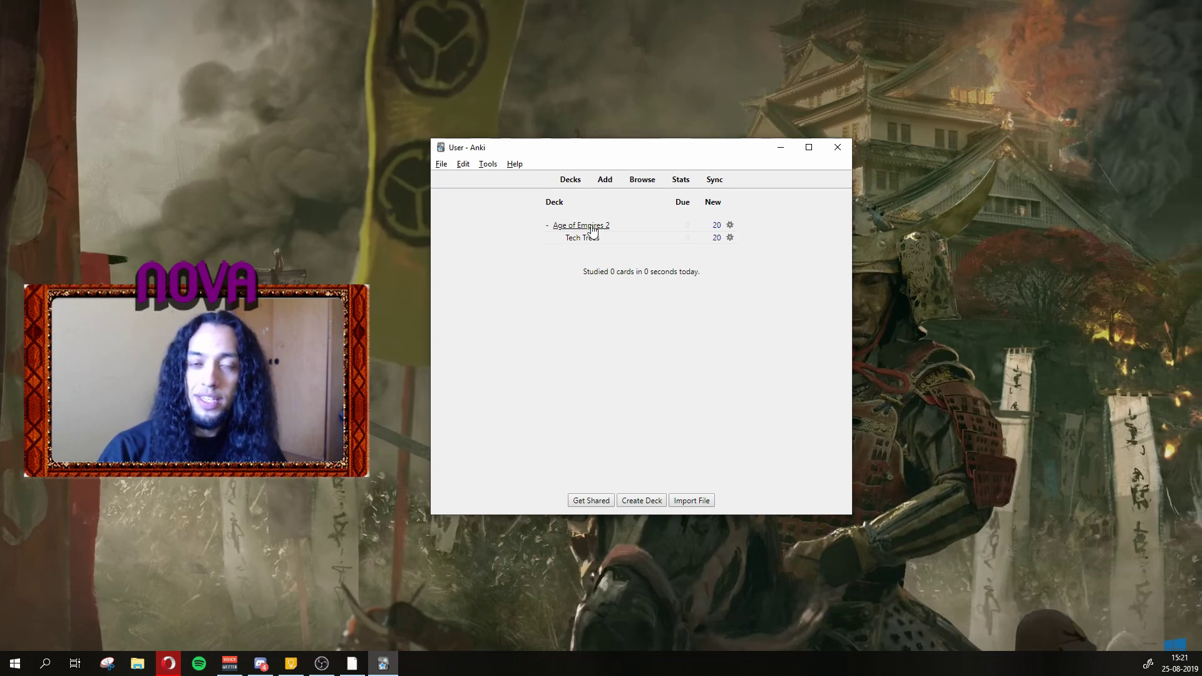
- Open the Tech Trees deck under Age of Empires 2 and start studying it
click(624, 237)
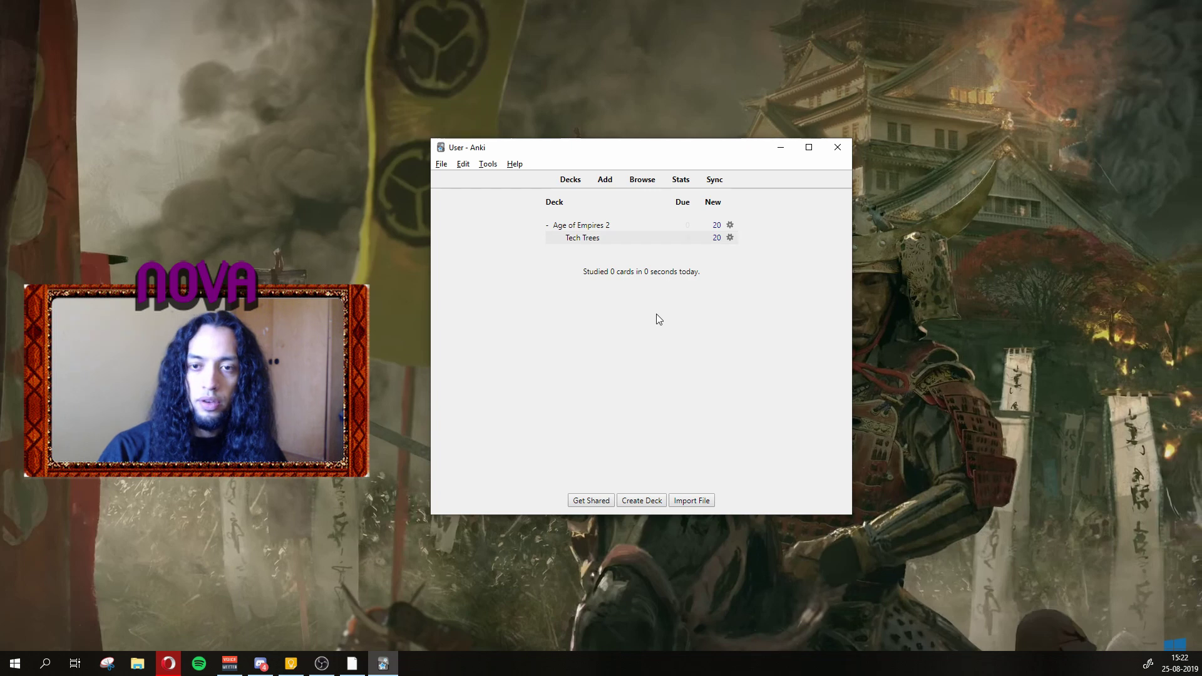
click(577, 242)
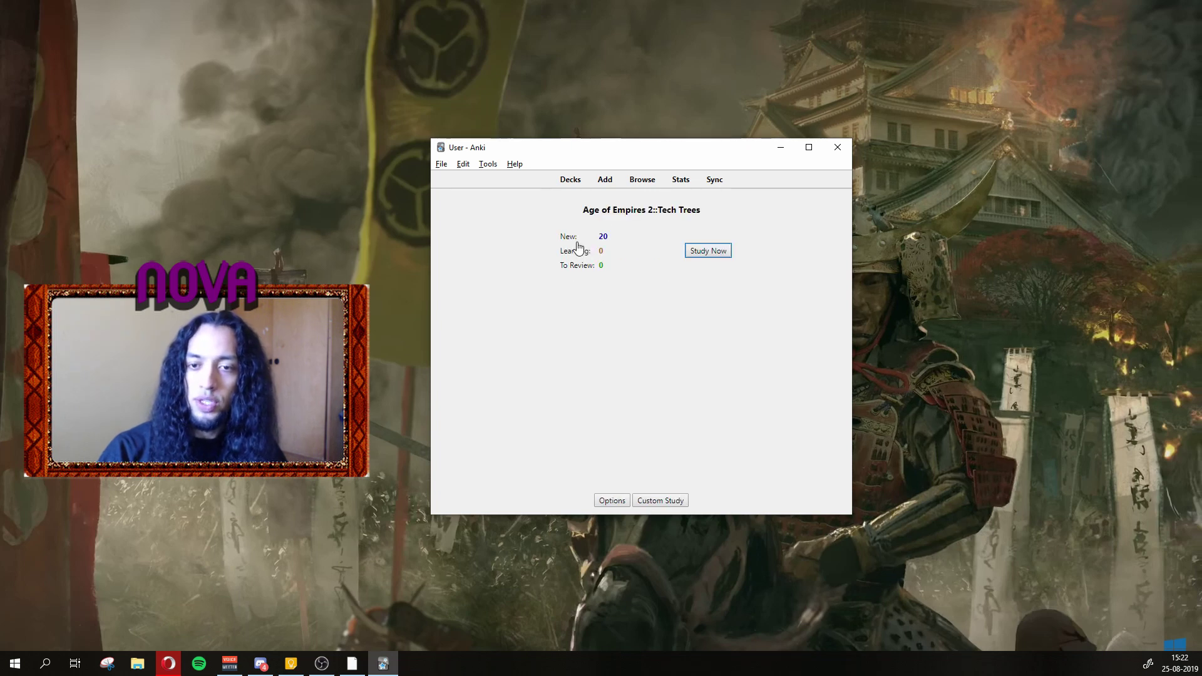
click(693, 252)
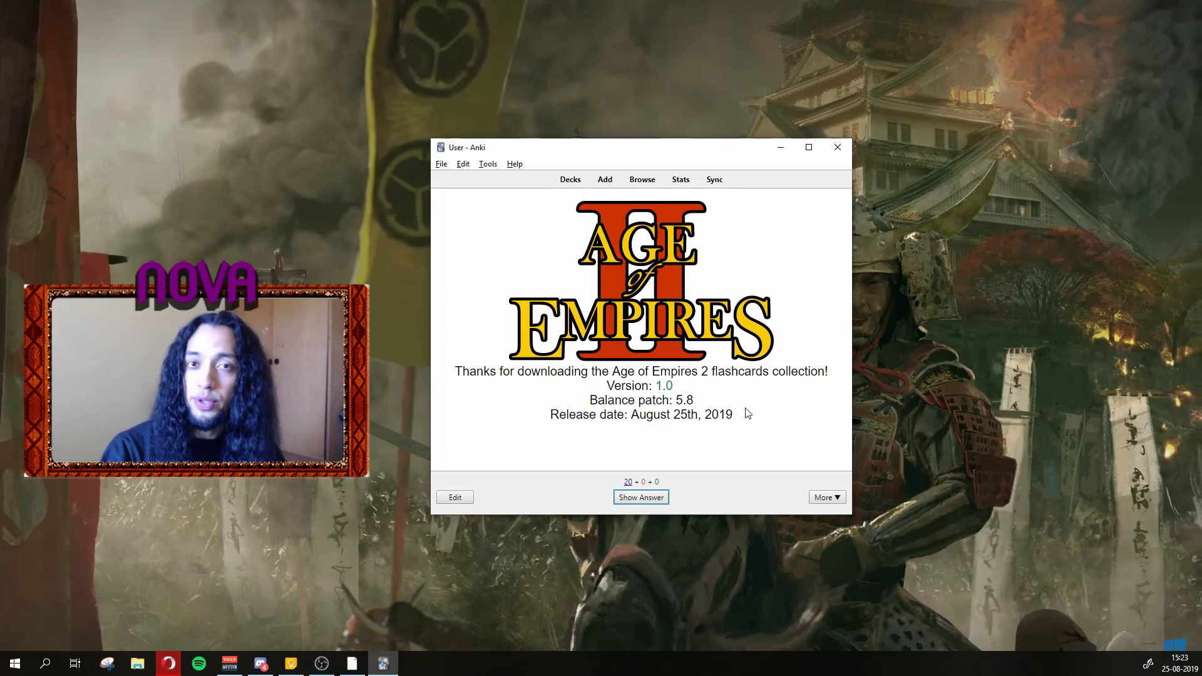
- Reveal the back of the Age of Empires welcome card, read its hiding hint and suspend the card
click(654, 498)
drag(721, 444, 442, 423)
click(509, 437)
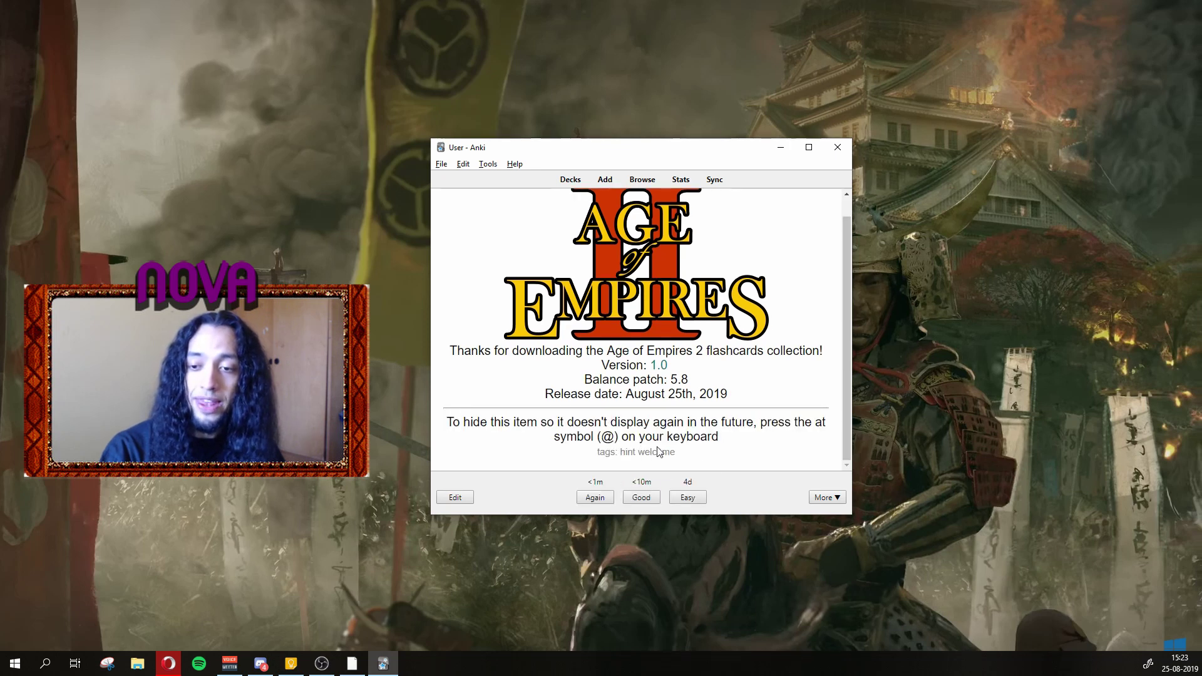
click(826, 498)
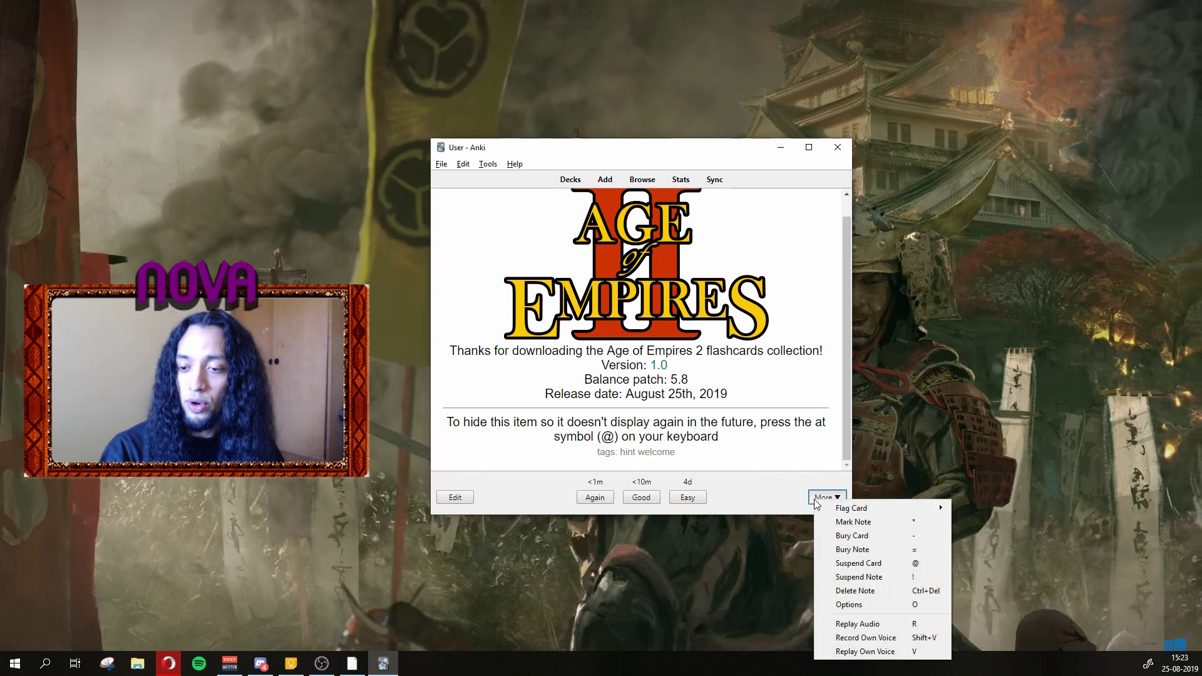
click(857, 564)
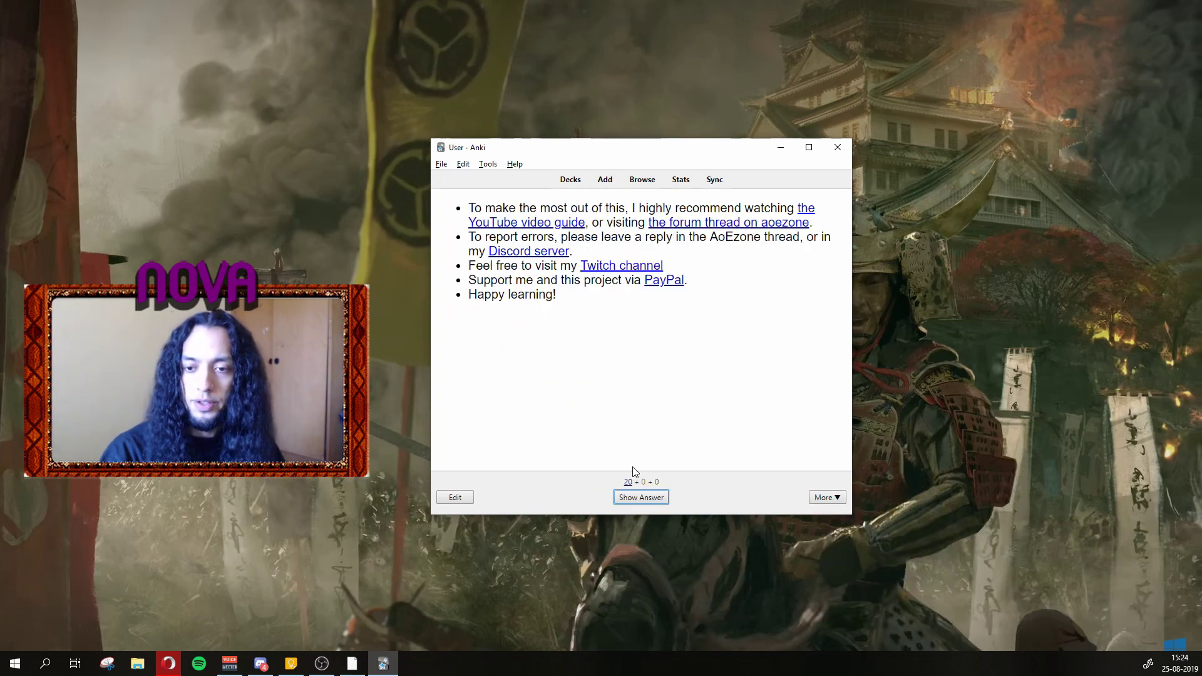
- Reveal the two introductory cards, on guide links and on recalling hidden answers, and rate each one Good
click(640, 498)
click(646, 499)
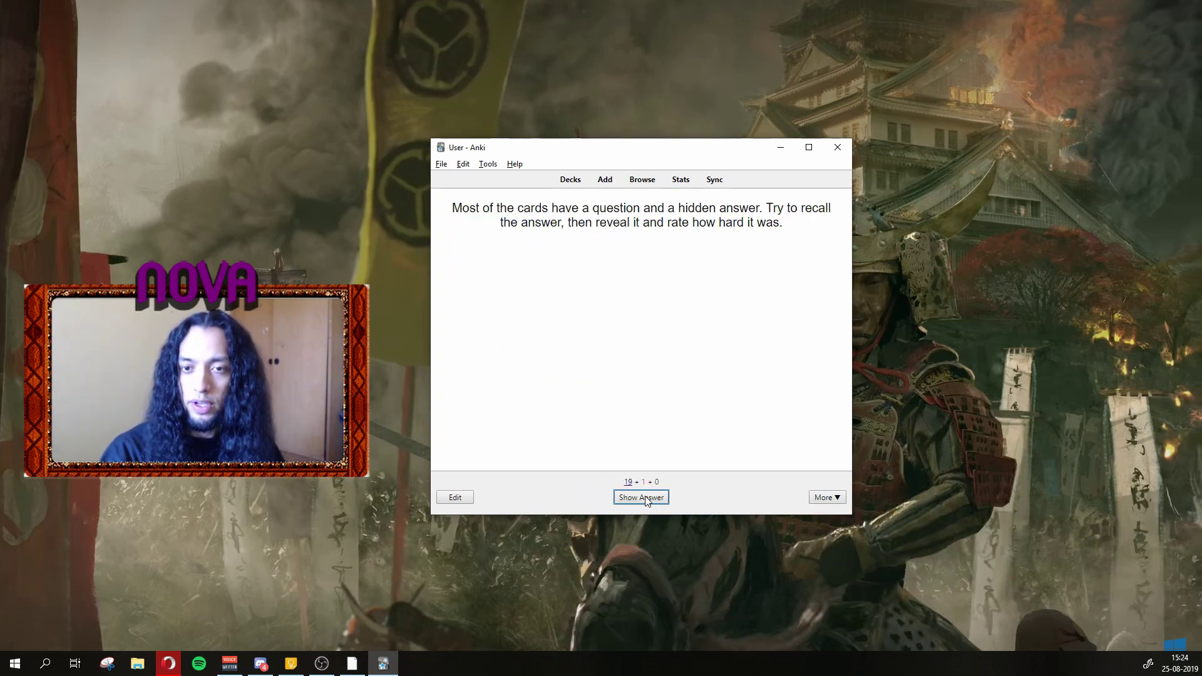
click(646, 499)
click(645, 499)
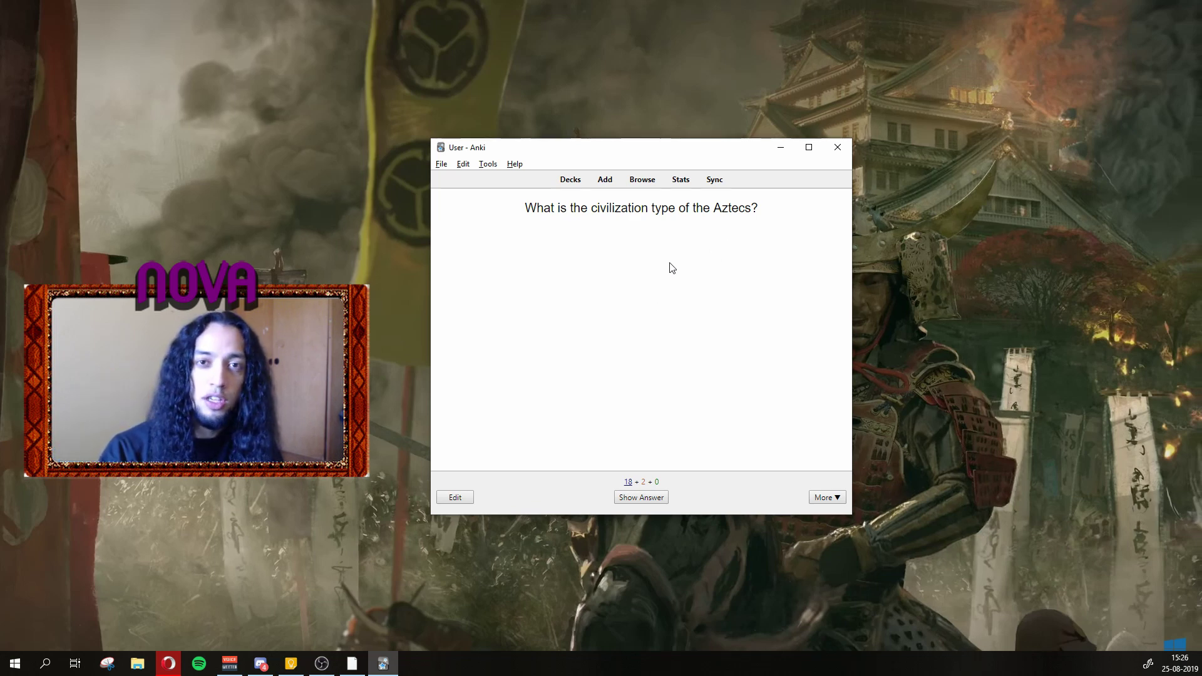
- Reveal the answer to the Aztecs civilization type card, read it and rate the card Easy
click(645, 499)
drag(728, 242, 536, 241)
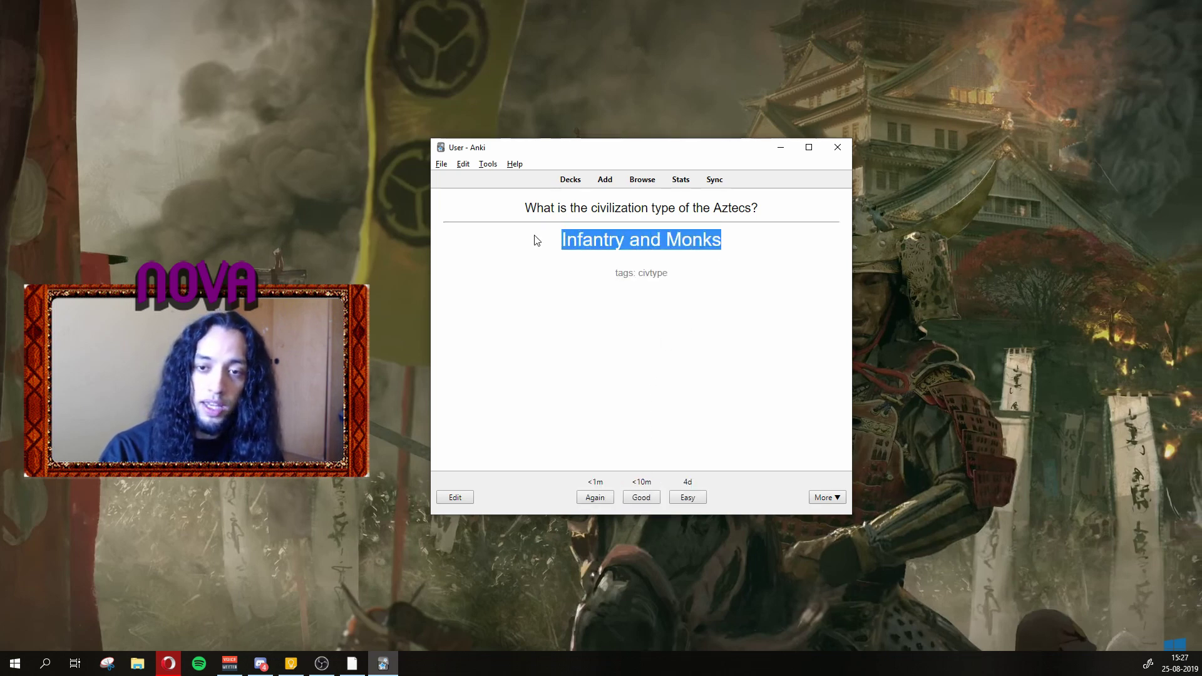
click(601, 328)
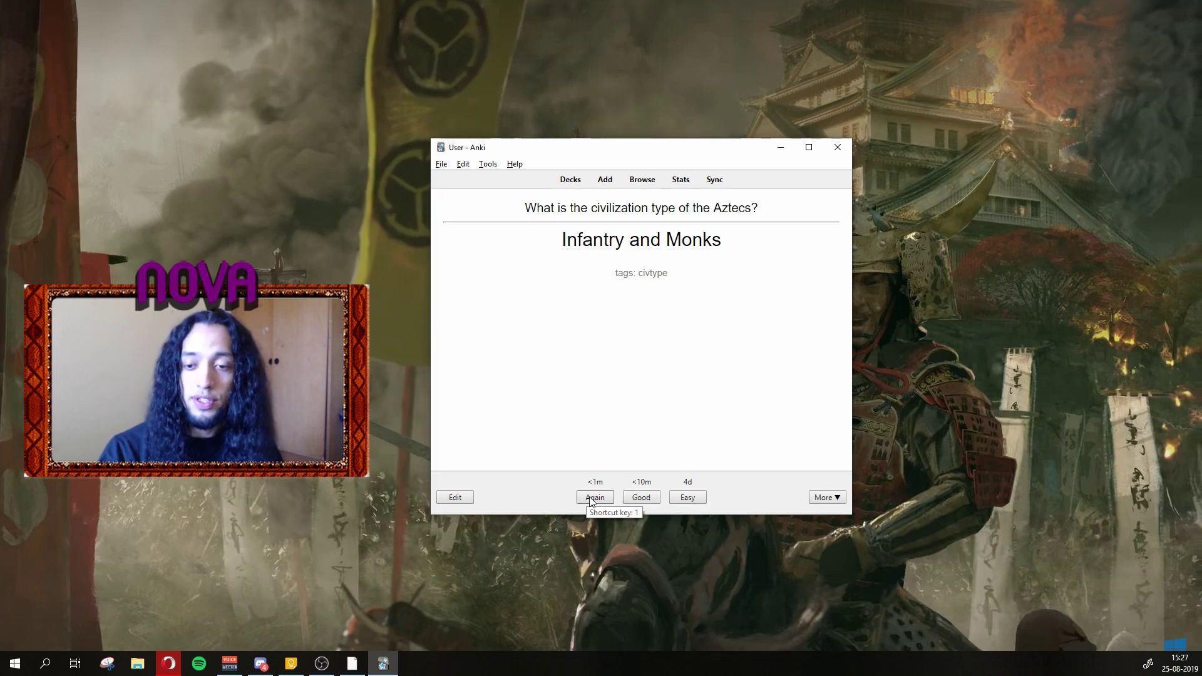
click(682, 498)
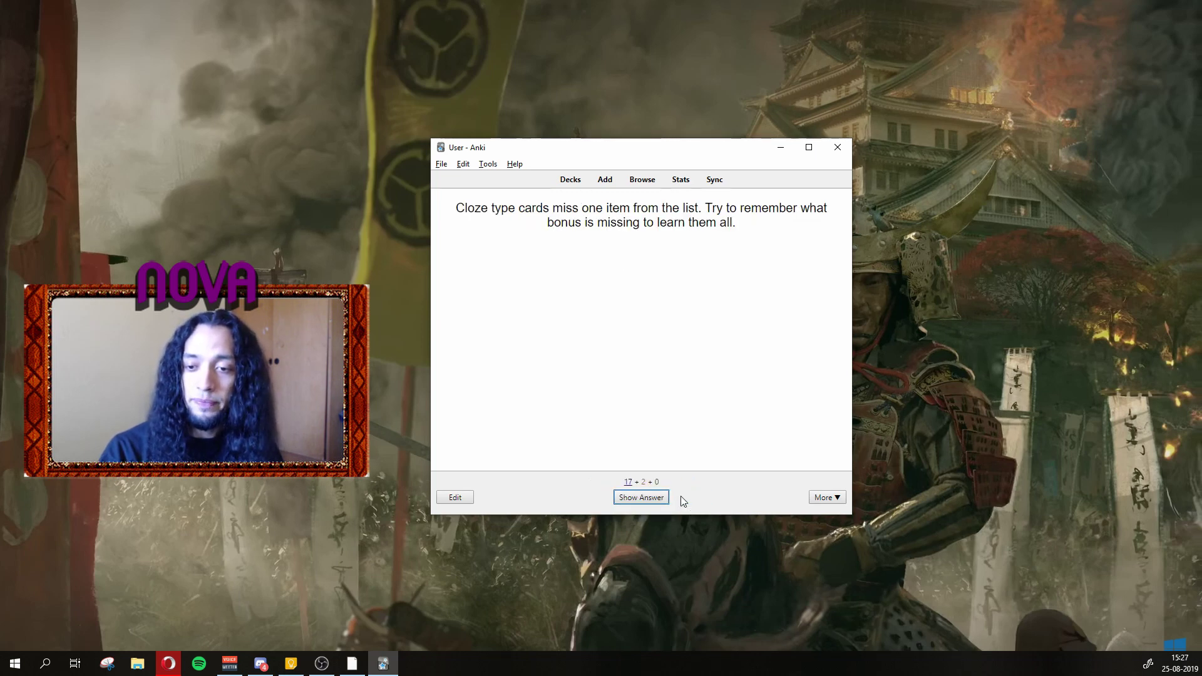
- Reveal and rate the hint card about cloze cards, and examine the team bonus and the hidden item on the Aztecs bonus card
click(647, 504)
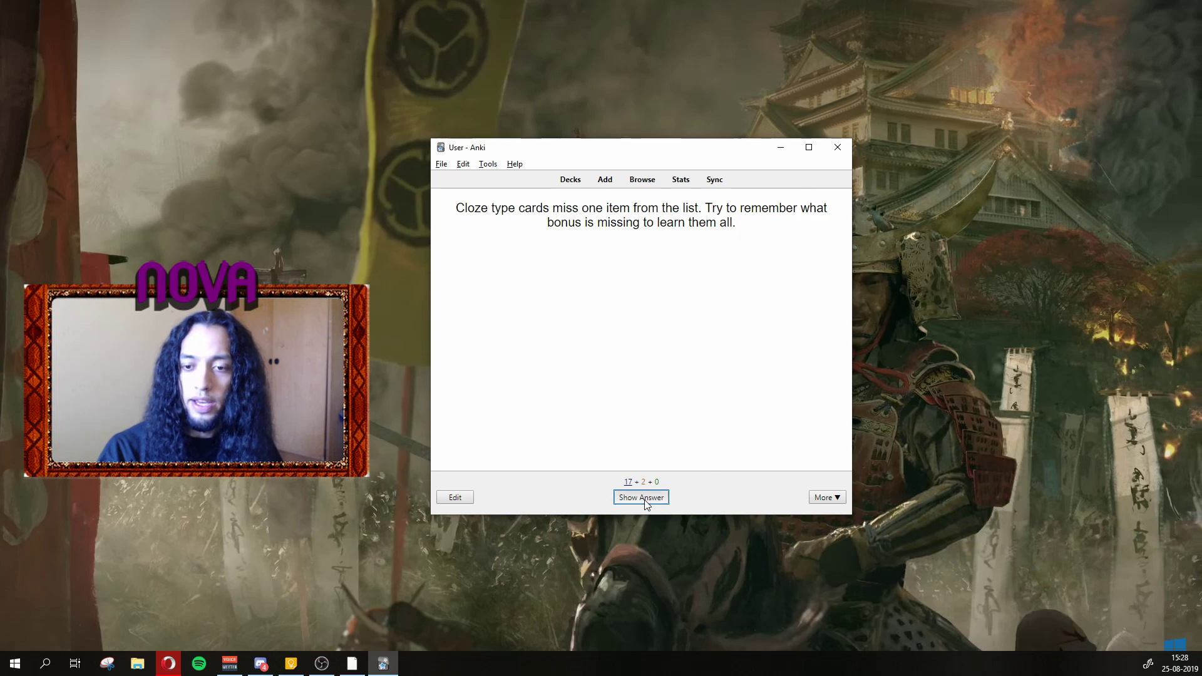
click(684, 498)
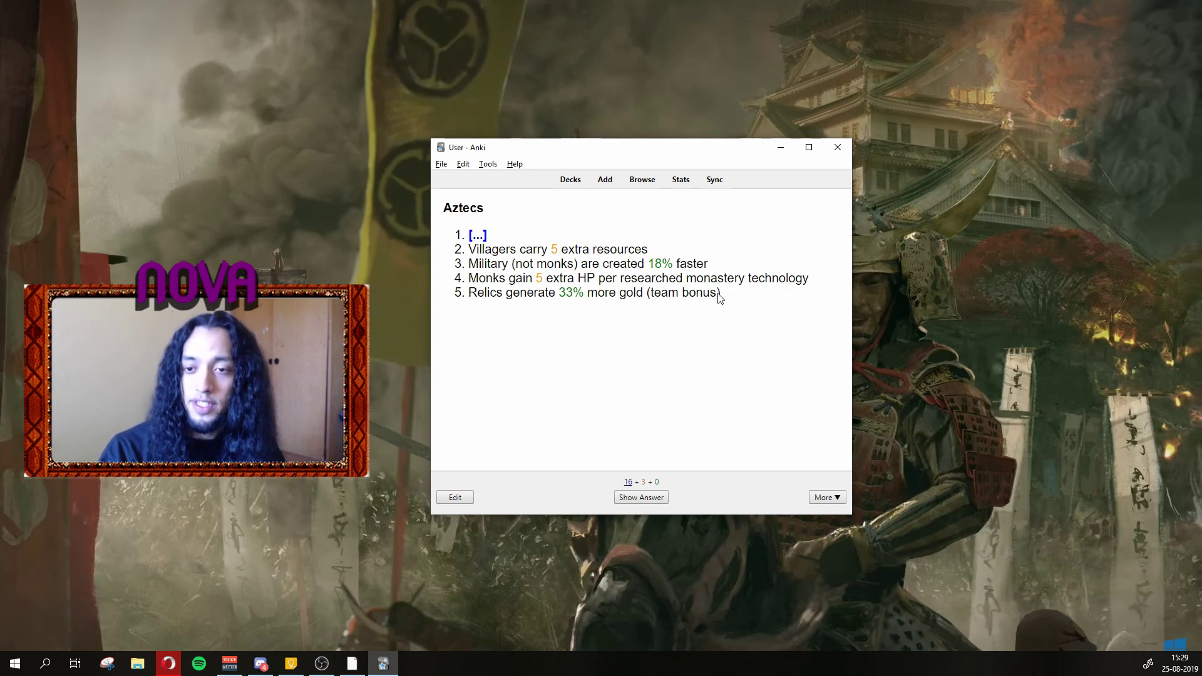
drag(720, 294, 650, 292)
click(649, 313)
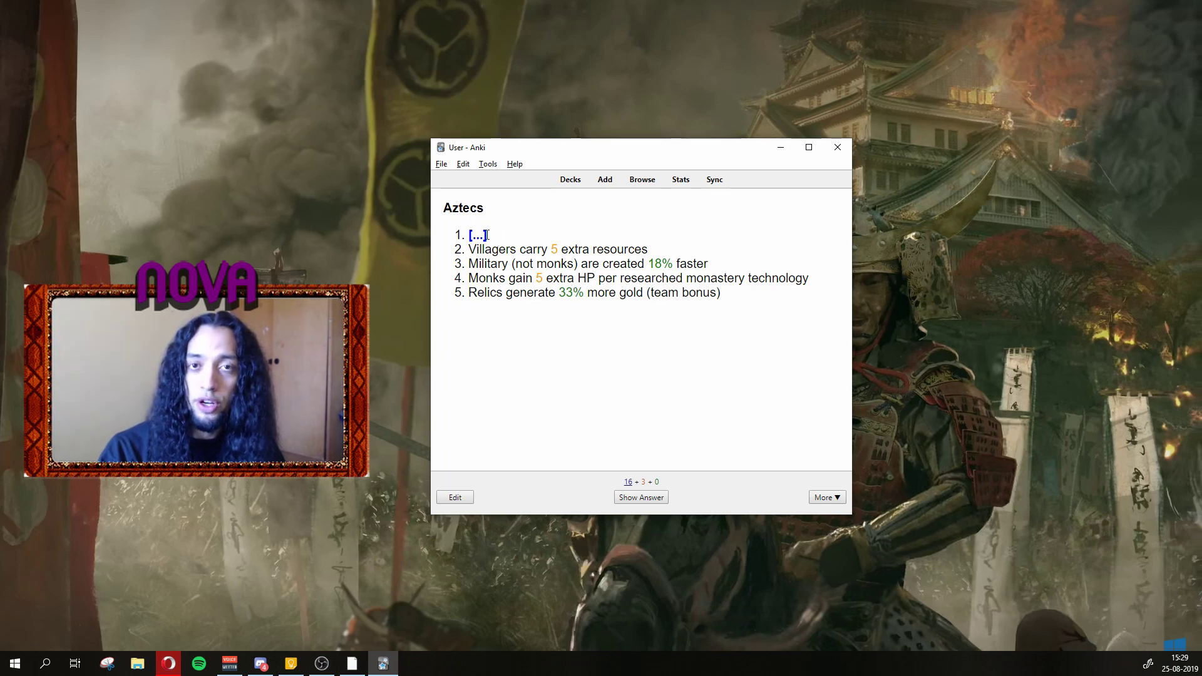
drag(490, 236, 467, 237)
click(506, 314)
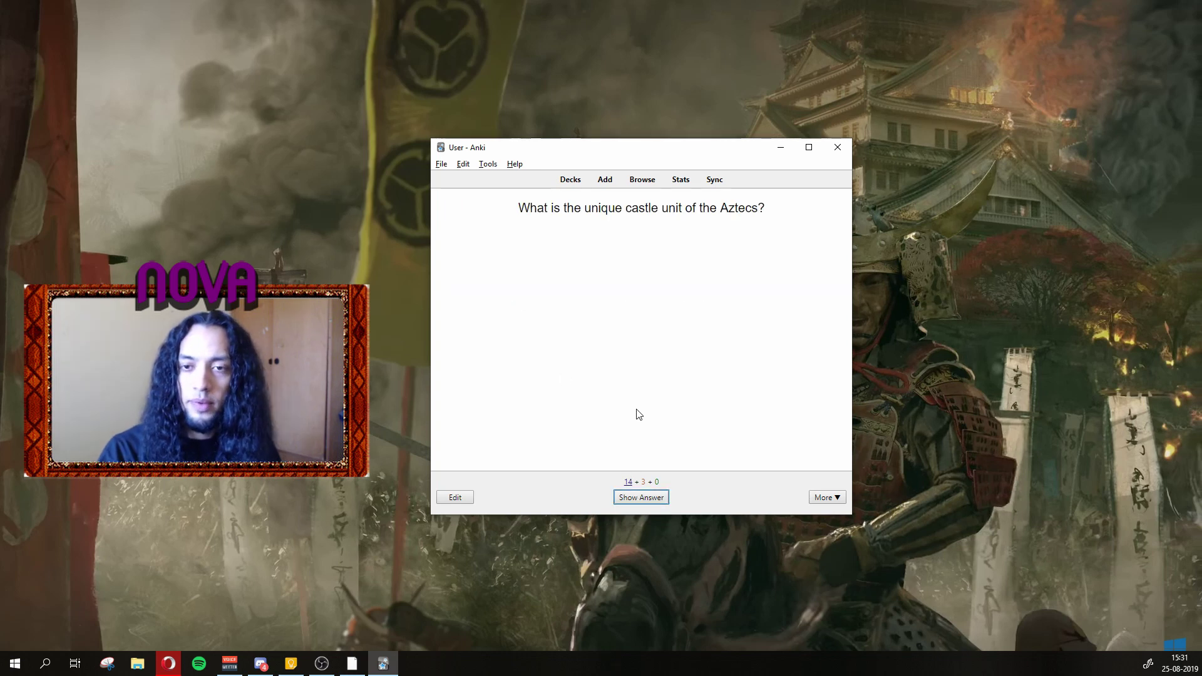
- Reveal and rate the card about the Aztecs' unique castle unit
click(651, 498)
click(658, 497)
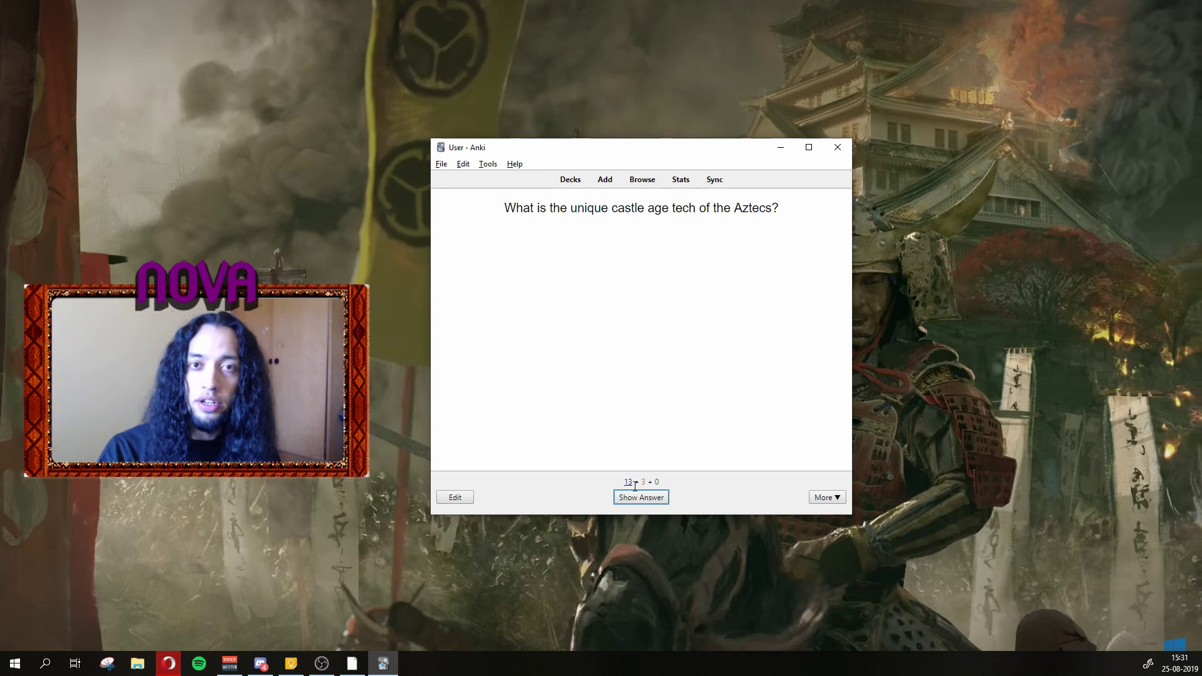
- Reveal the Aztecs' unique castle age tech, examine its icon, effect description, requirement icons and tags, and rate the card Easy
click(651, 496)
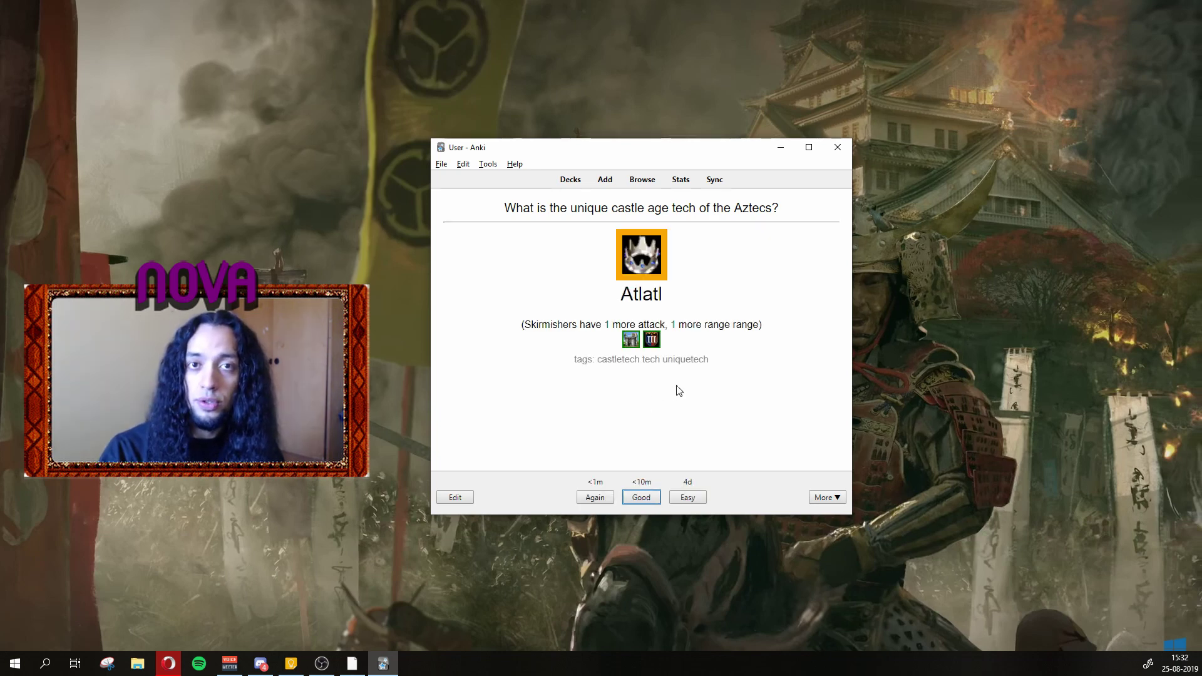
drag(696, 247, 596, 246)
click(698, 295)
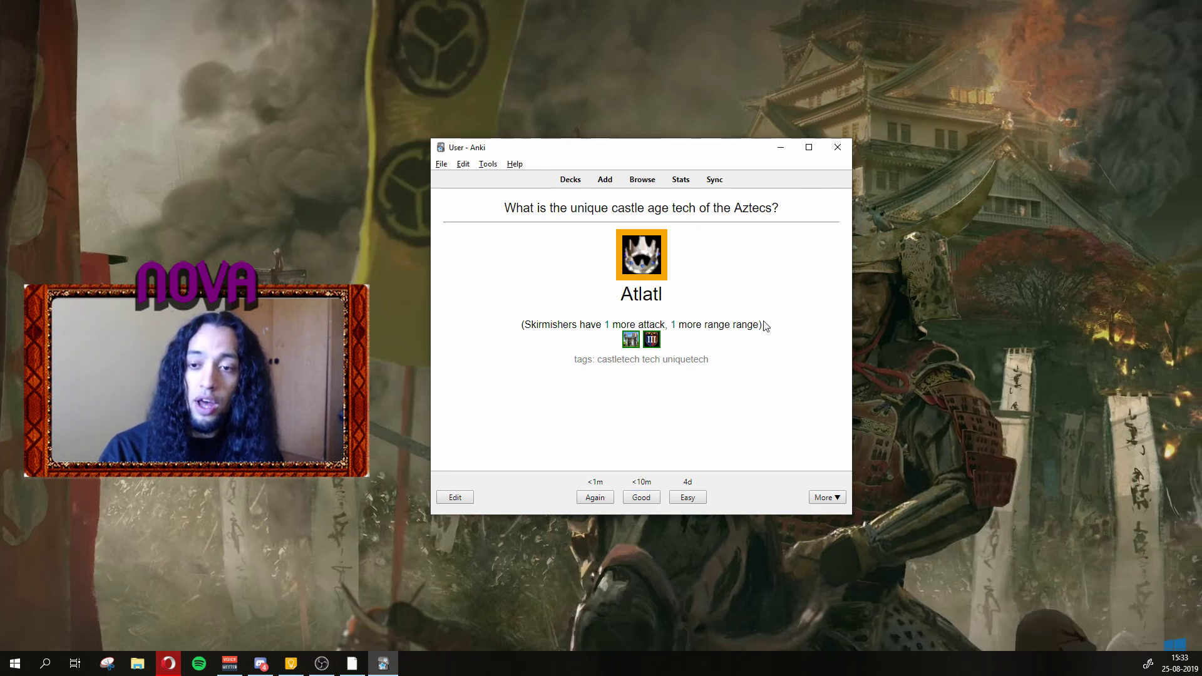
drag(768, 325, 533, 323)
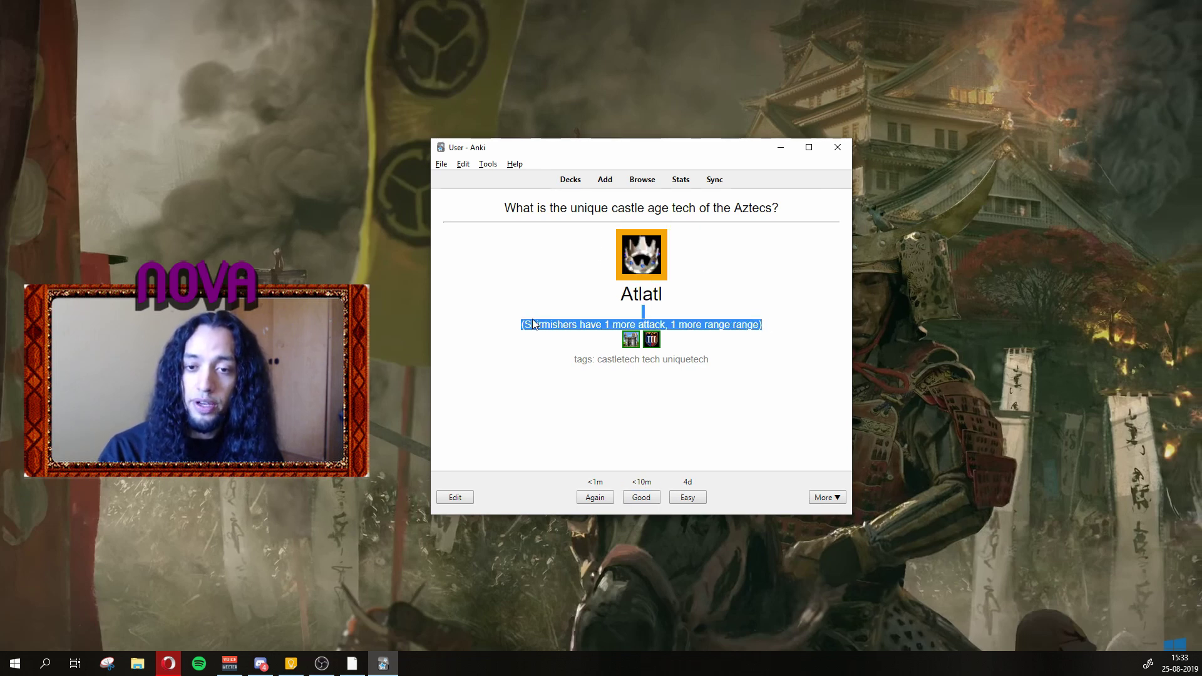
click(531, 341)
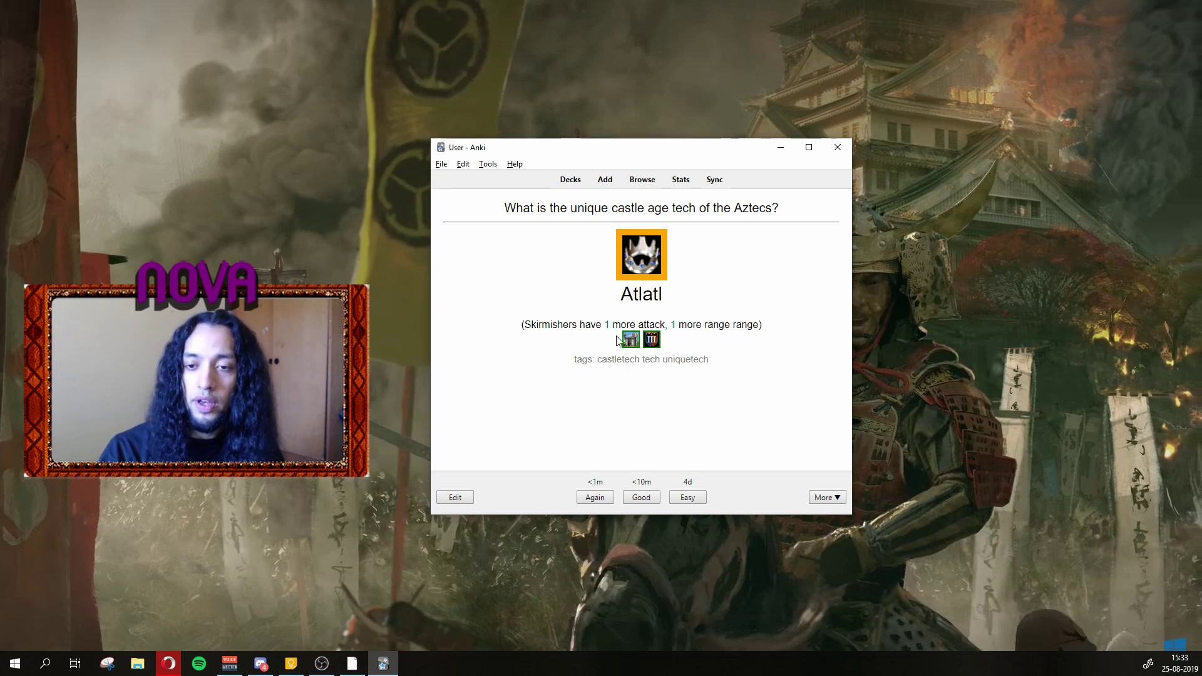
drag(629, 341, 678, 341)
click(677, 341)
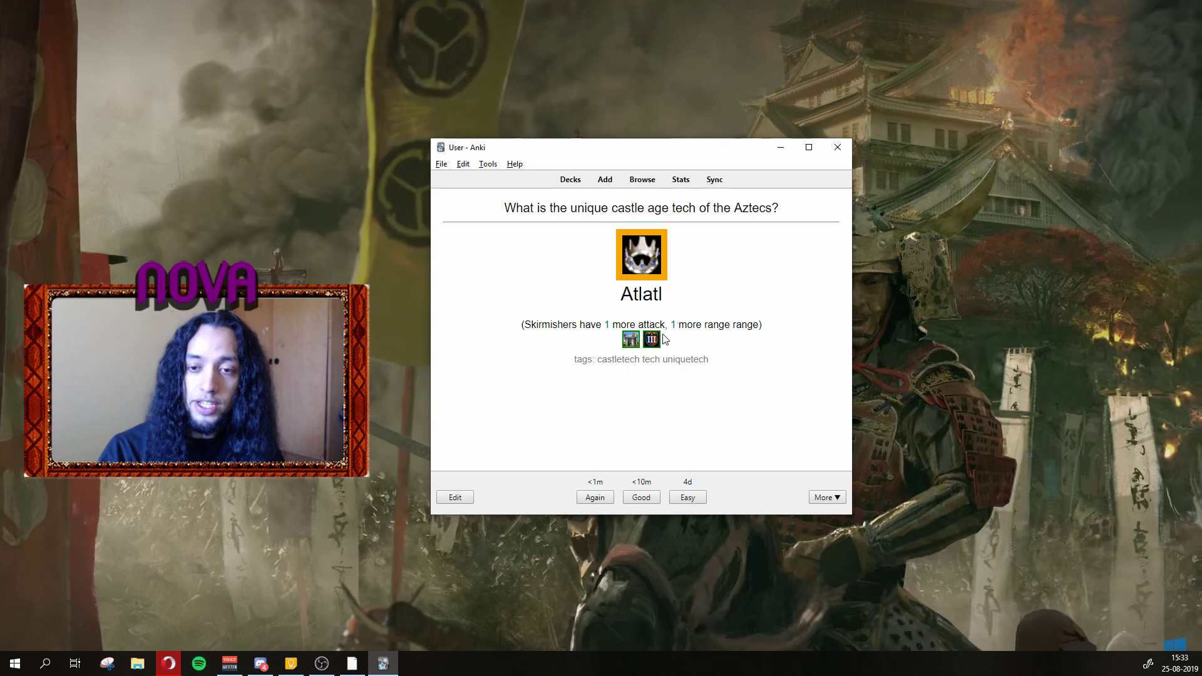
drag(567, 360, 719, 367)
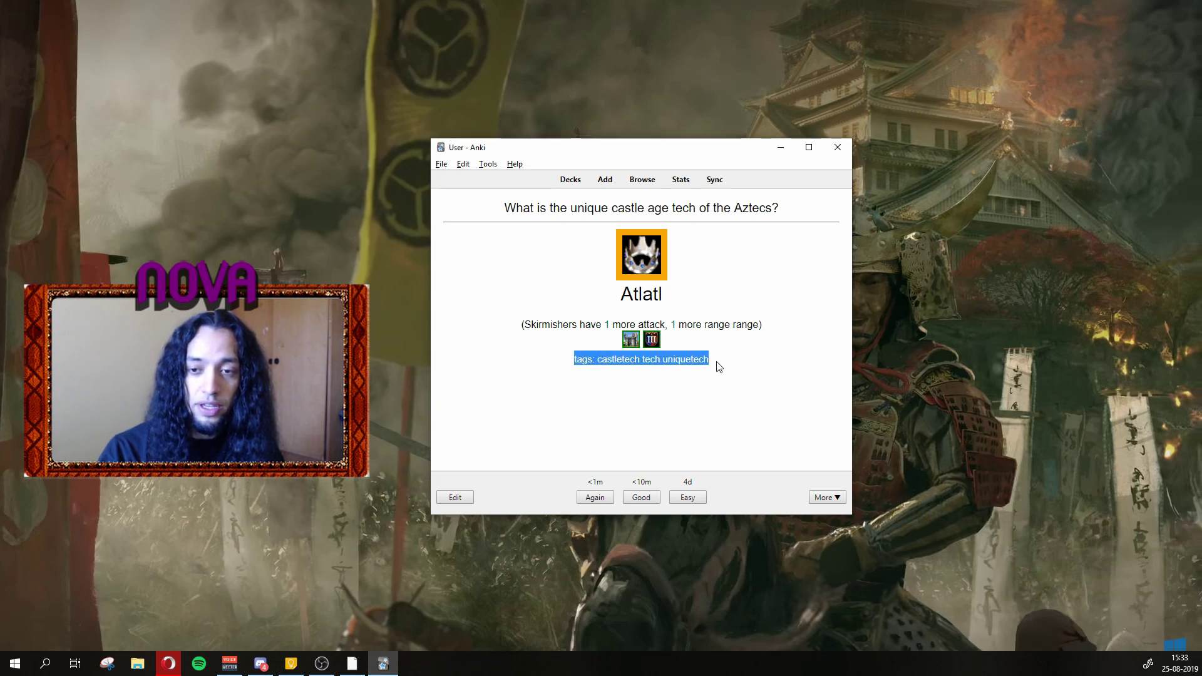
click(598, 343)
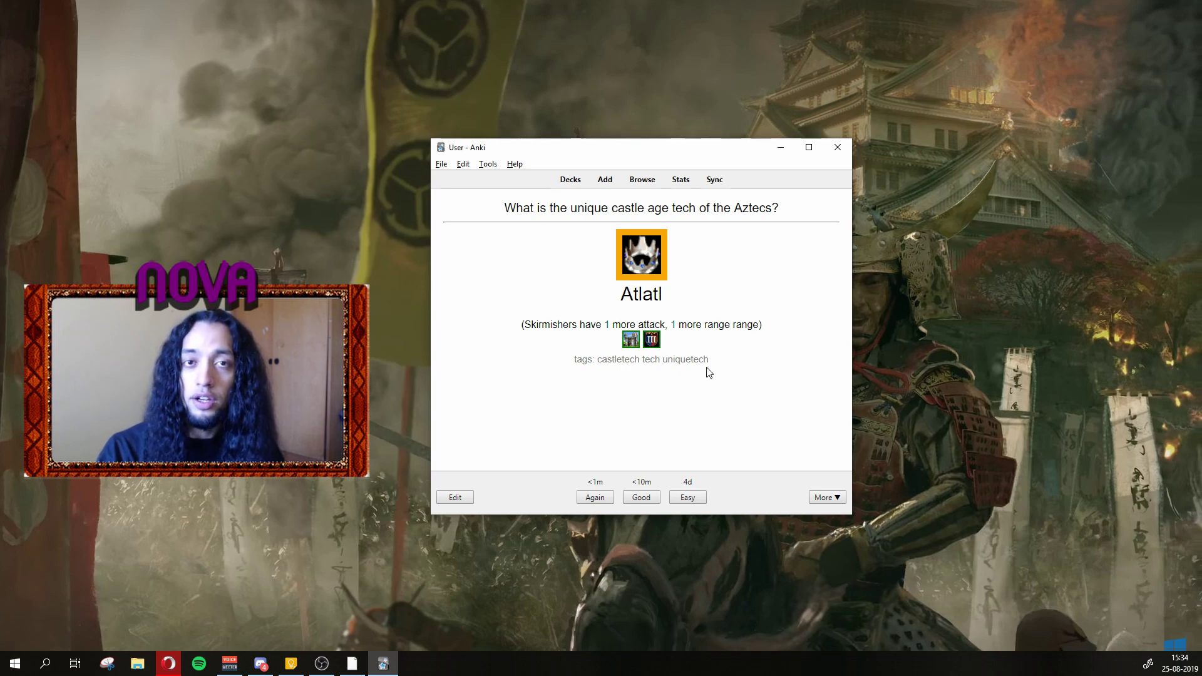
click(690, 500)
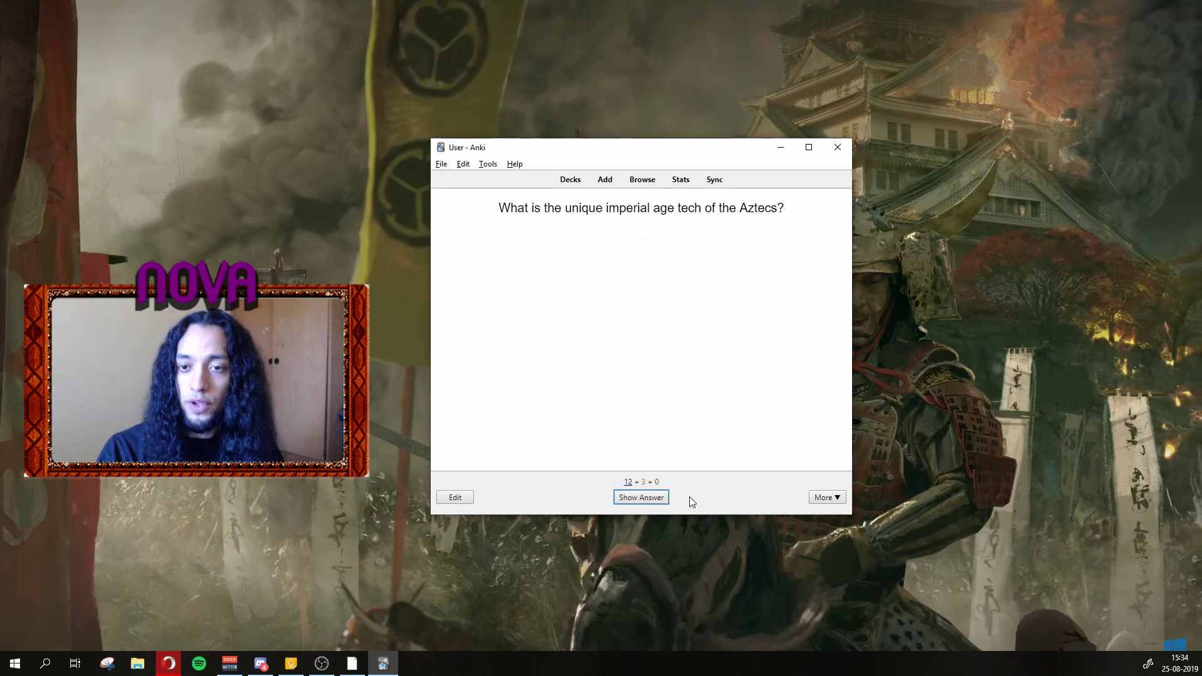
- Reveal the Aztecs' unique imperial age tech, examine the individual tags and rate the card Easy
click(633, 496)
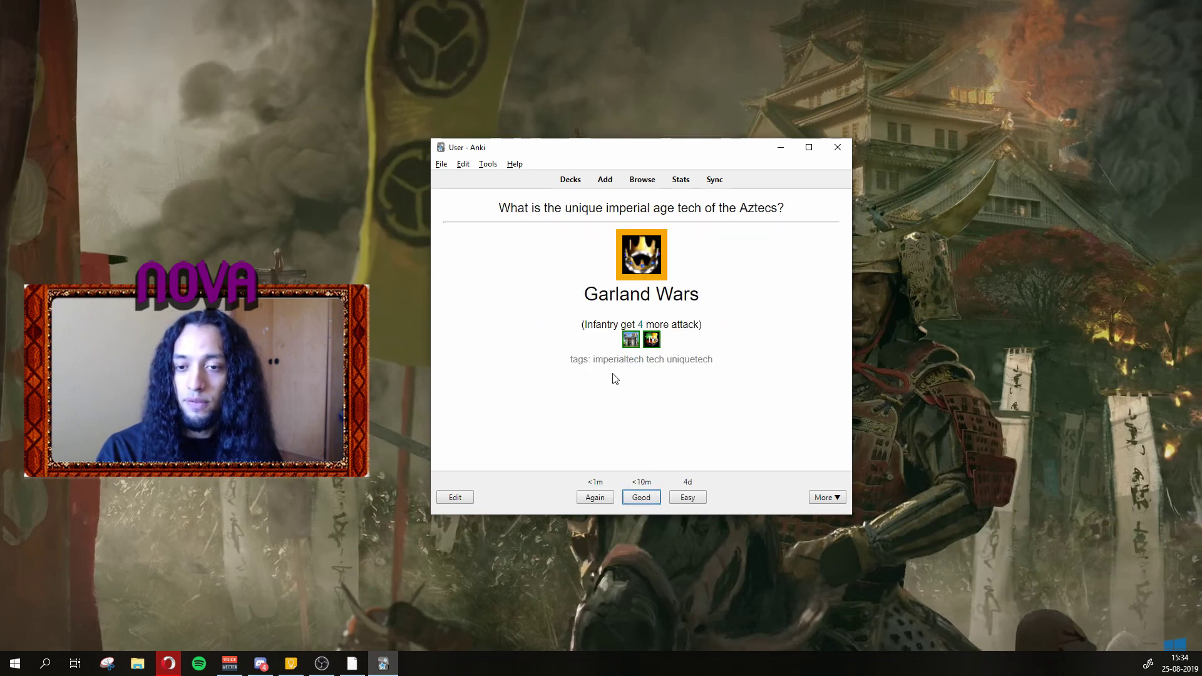
click(610, 365)
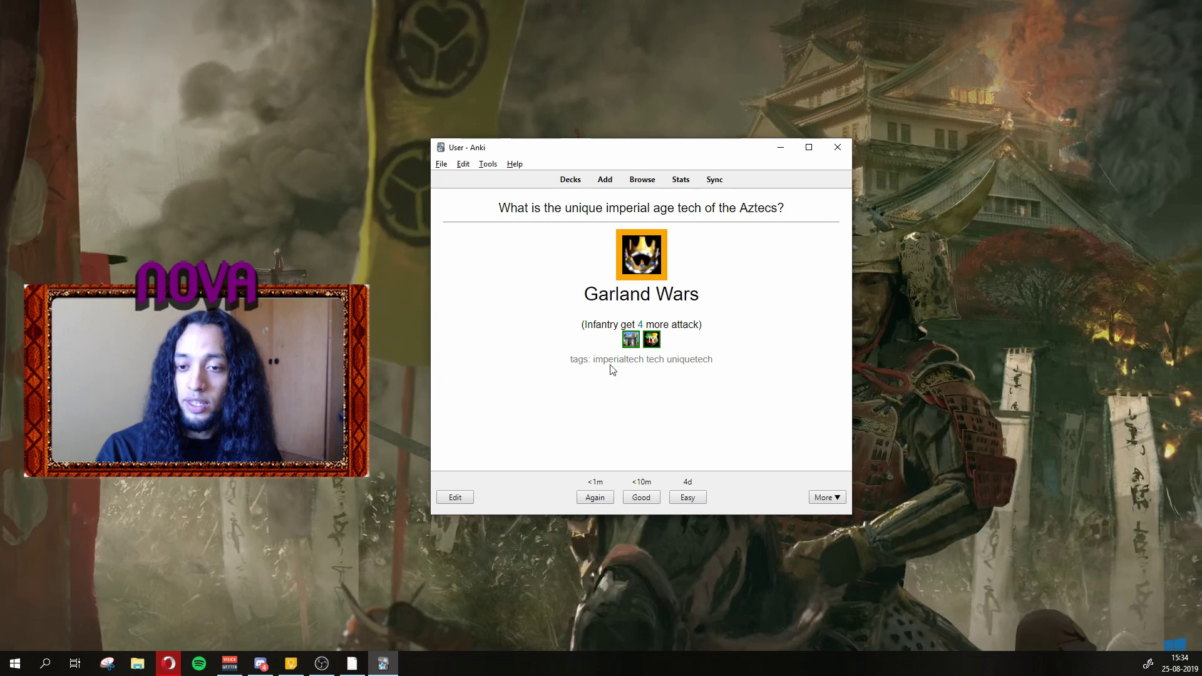
double_click(614, 360)
double_click(655, 360)
double_click(671, 360)
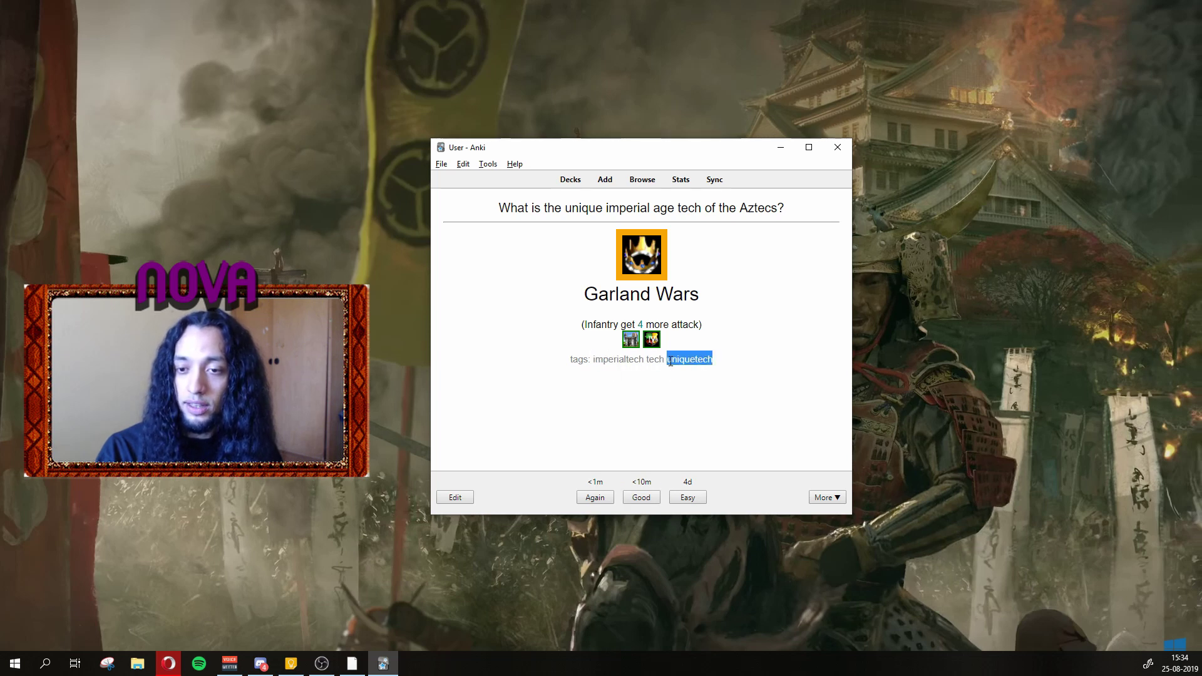
click(675, 410)
click(685, 498)
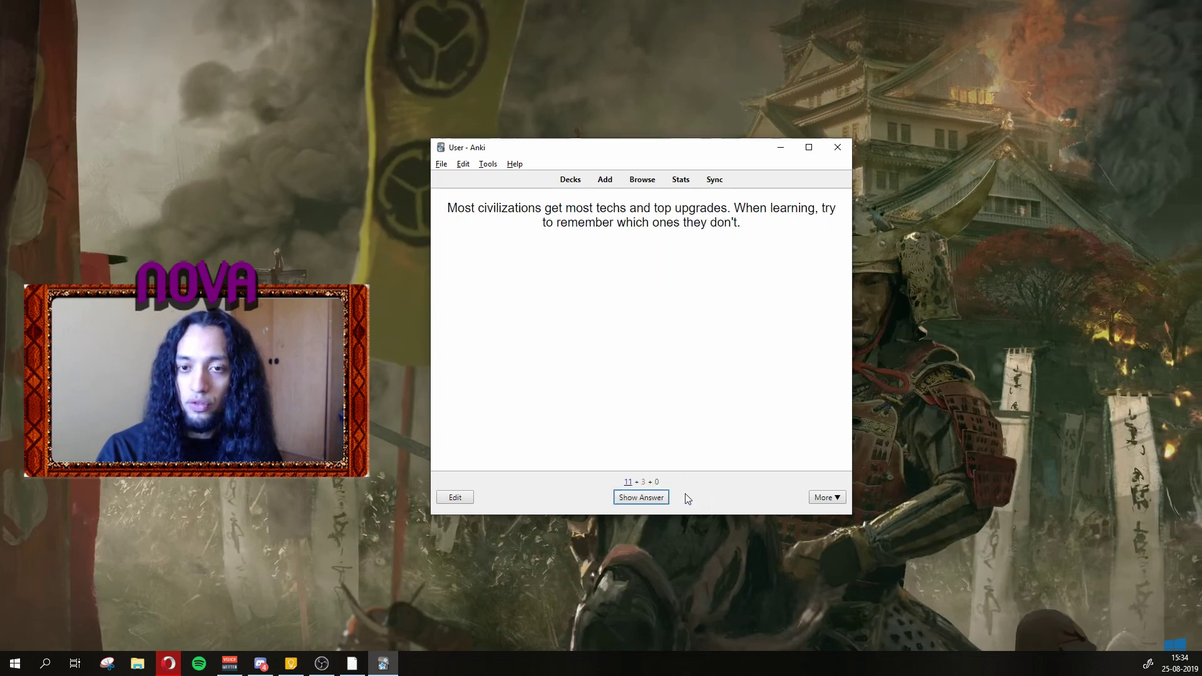
- Reveal and rate the hint card about remembering missing techs, and reveal the Aztecs' top militia-line unit and top infantry defense upgrade
click(658, 498)
click(657, 498)
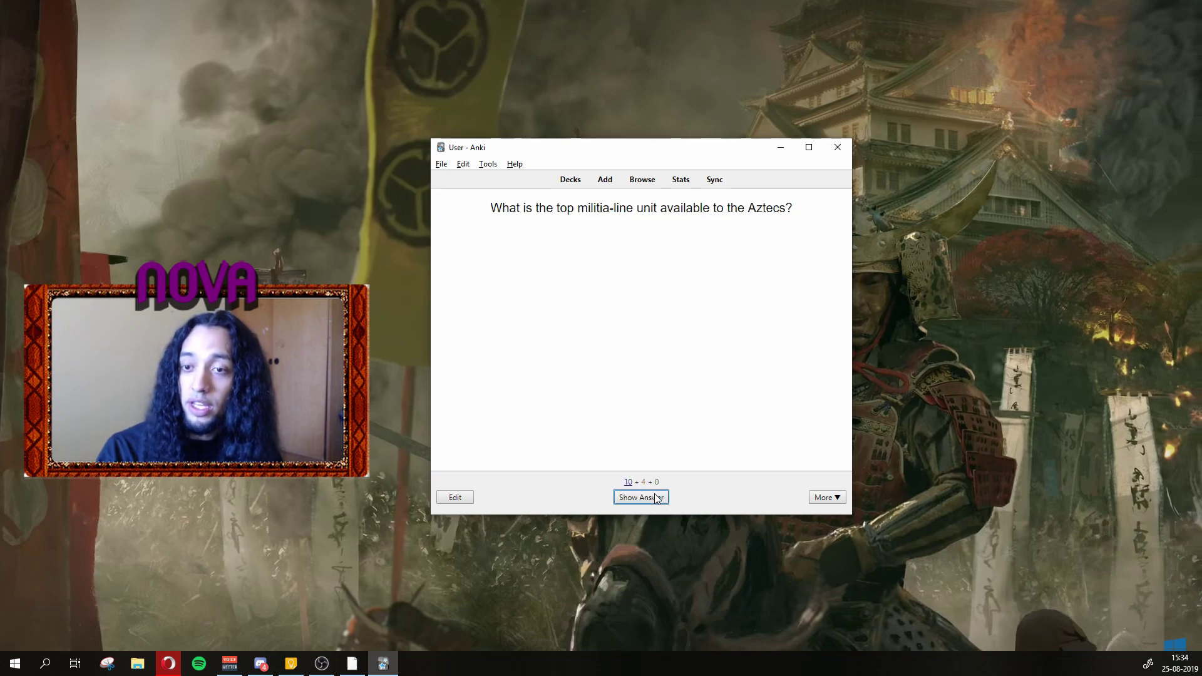
click(657, 498)
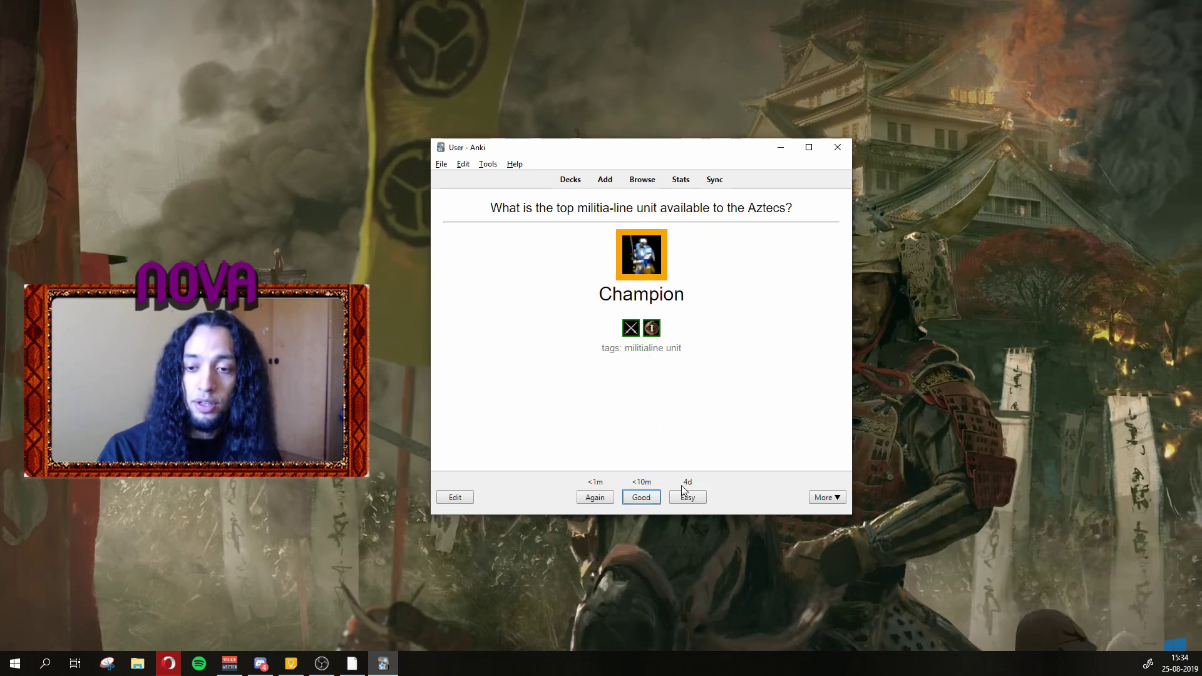
drag(671, 332, 654, 330)
click(670, 334)
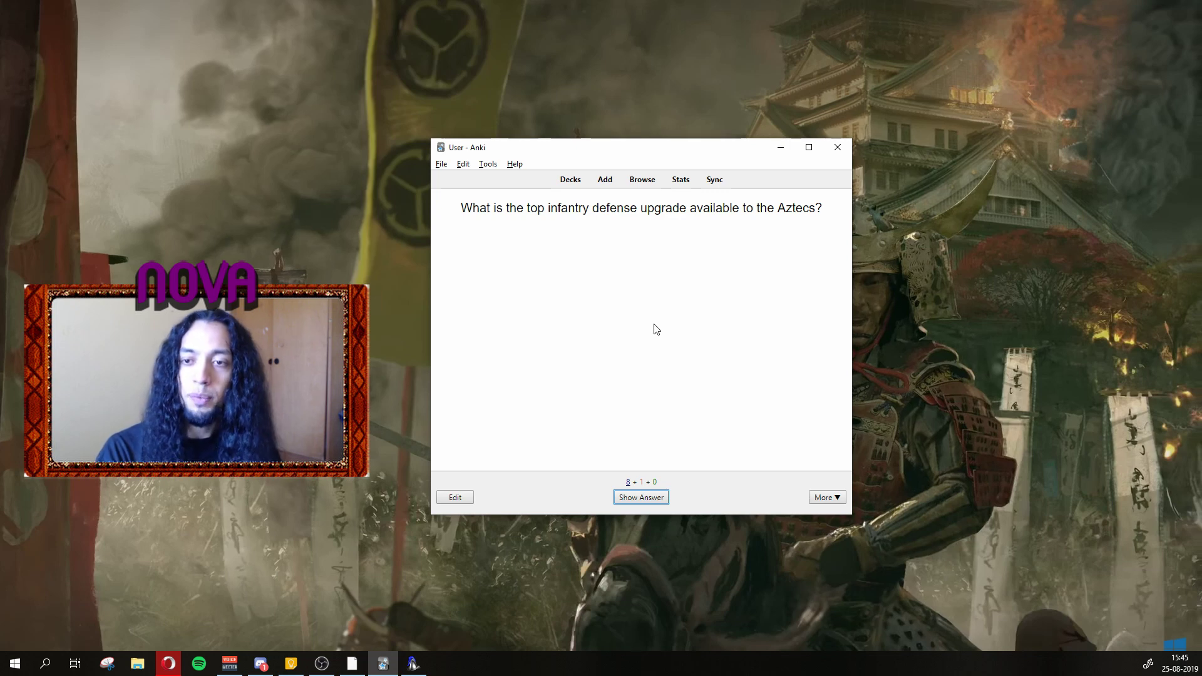
click(641, 498)
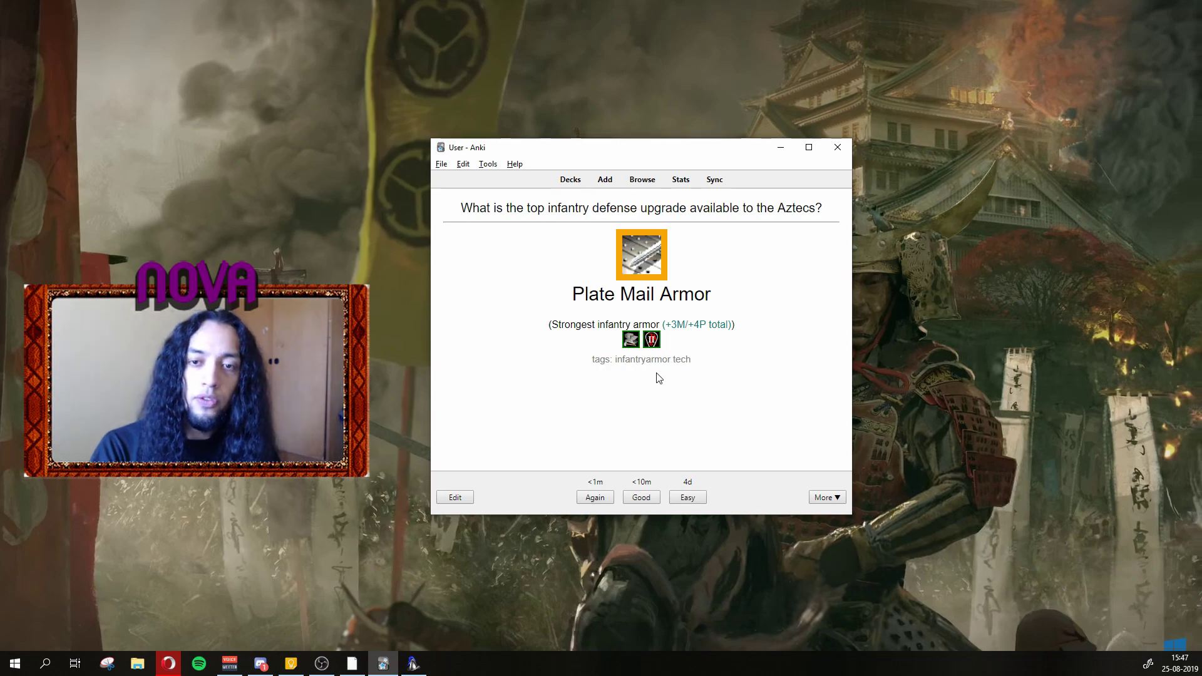
- List the cards of the Tech Trees deck in the card browser and view the welcome1 card
click(642, 181)
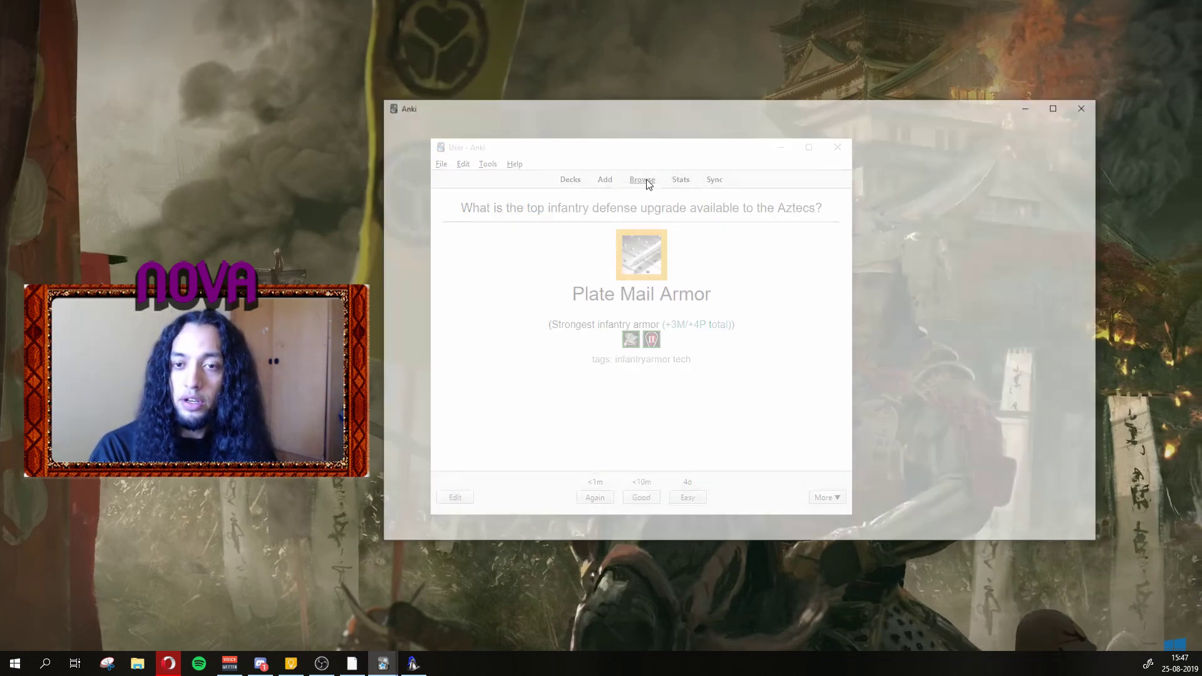
drag(531, 215, 525, 495)
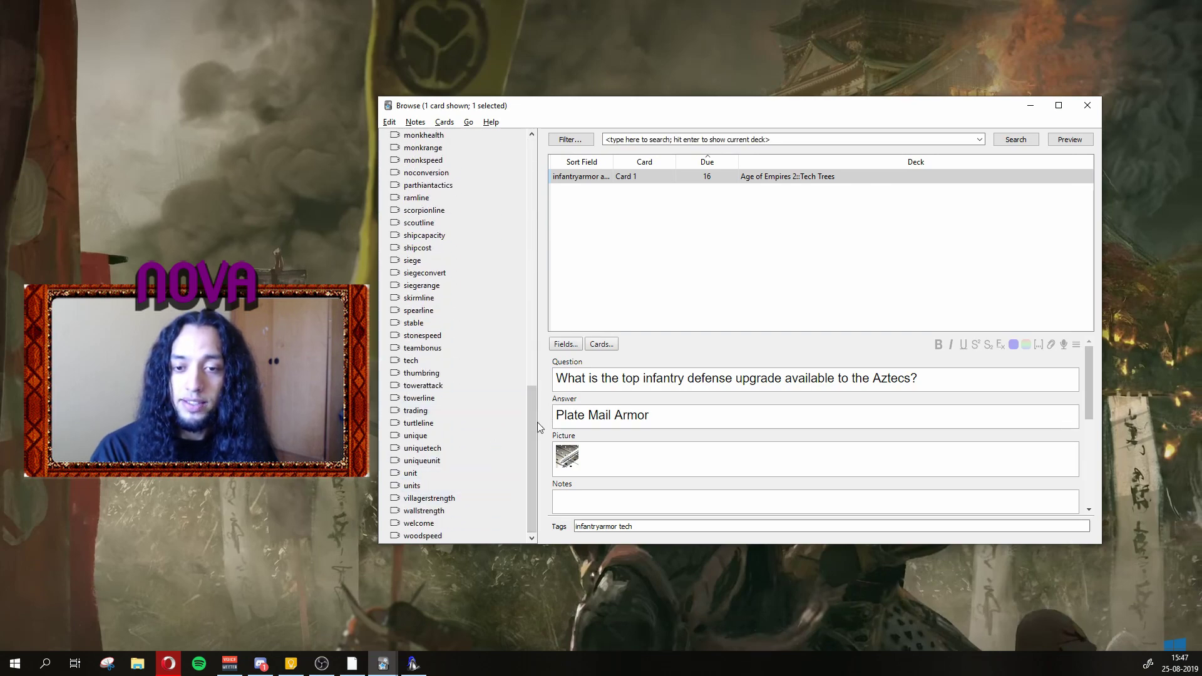
drag(532, 418, 530, 169)
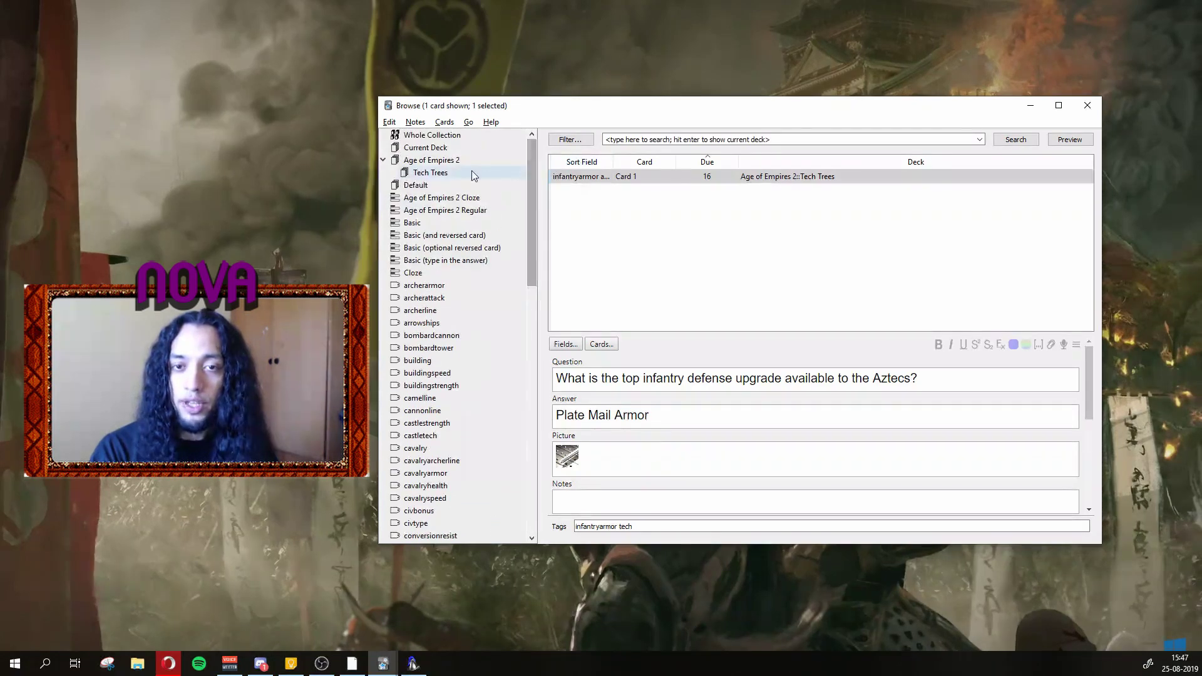
click(445, 174)
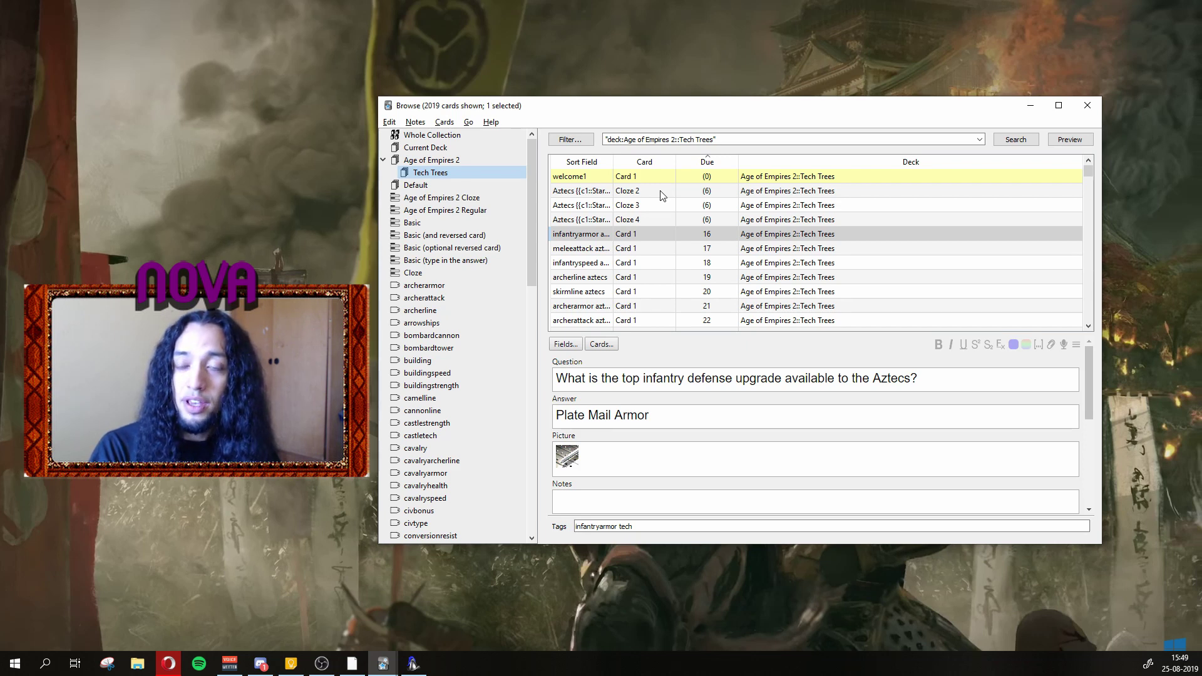
click(607, 176)
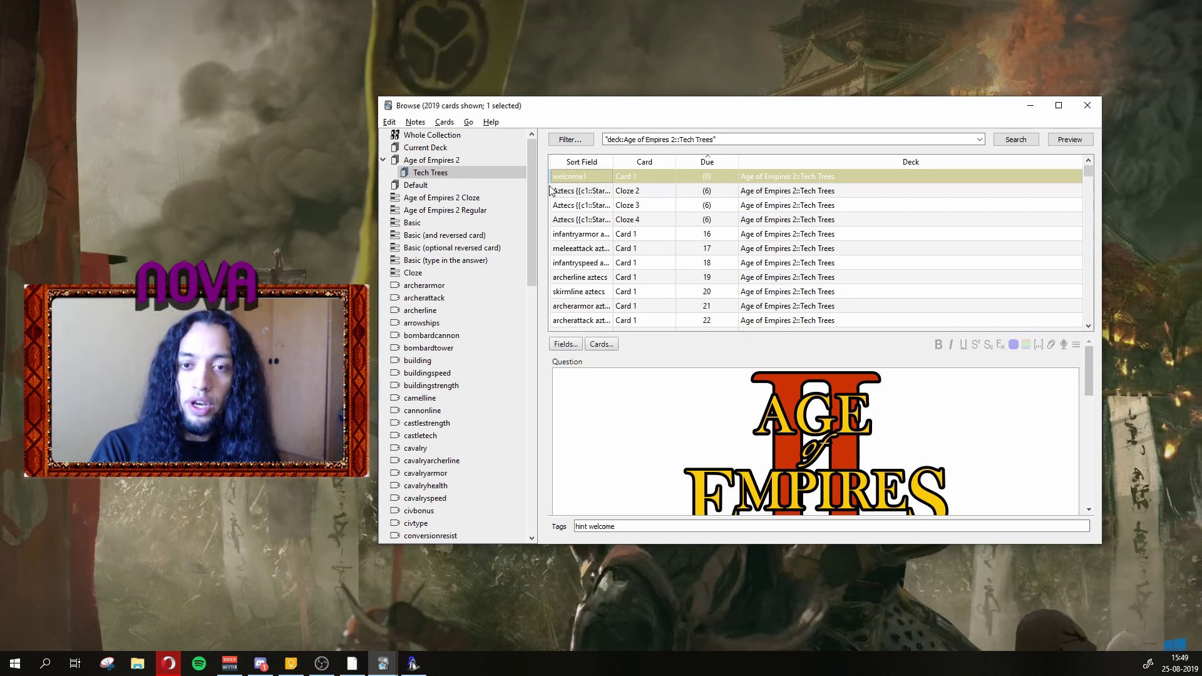
- Filter the cards by the spearline tag and suspend all of them
drag(535, 166, 533, 392)
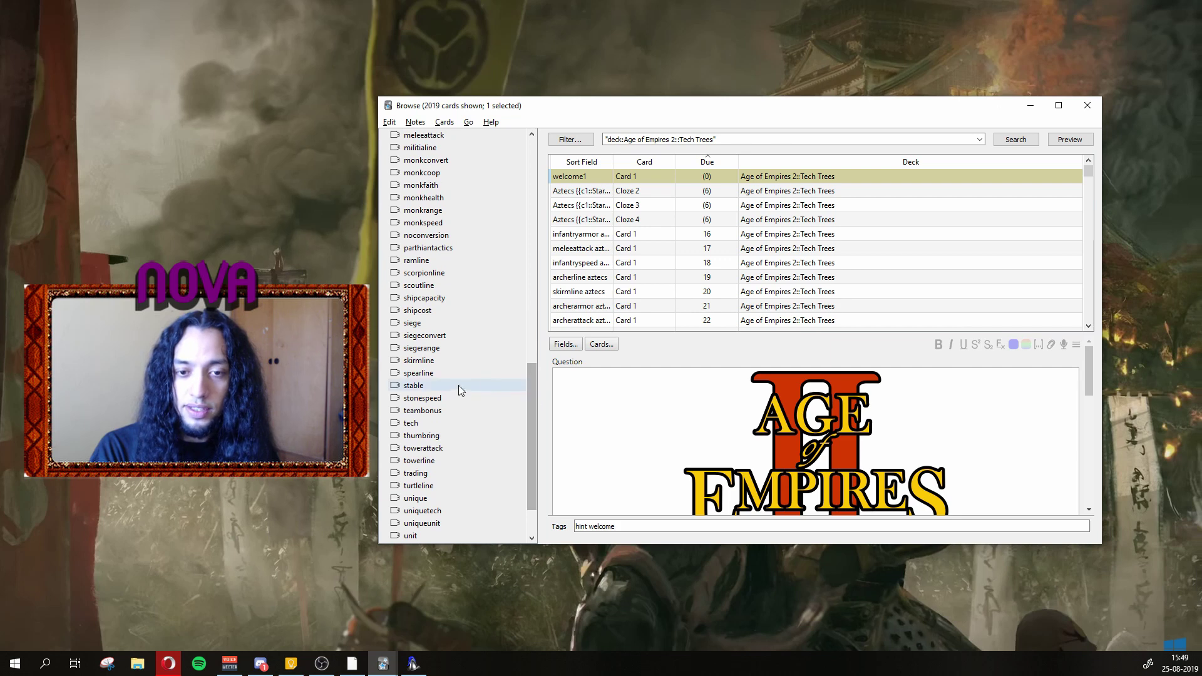
click(438, 374)
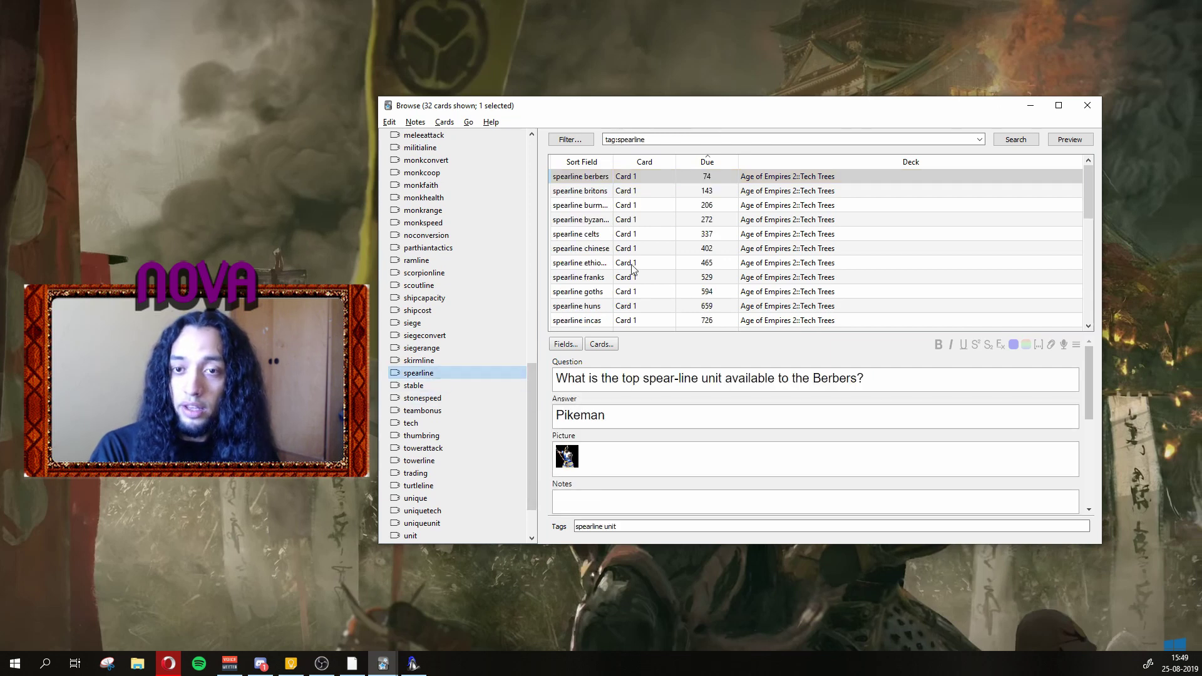
click(621, 191)
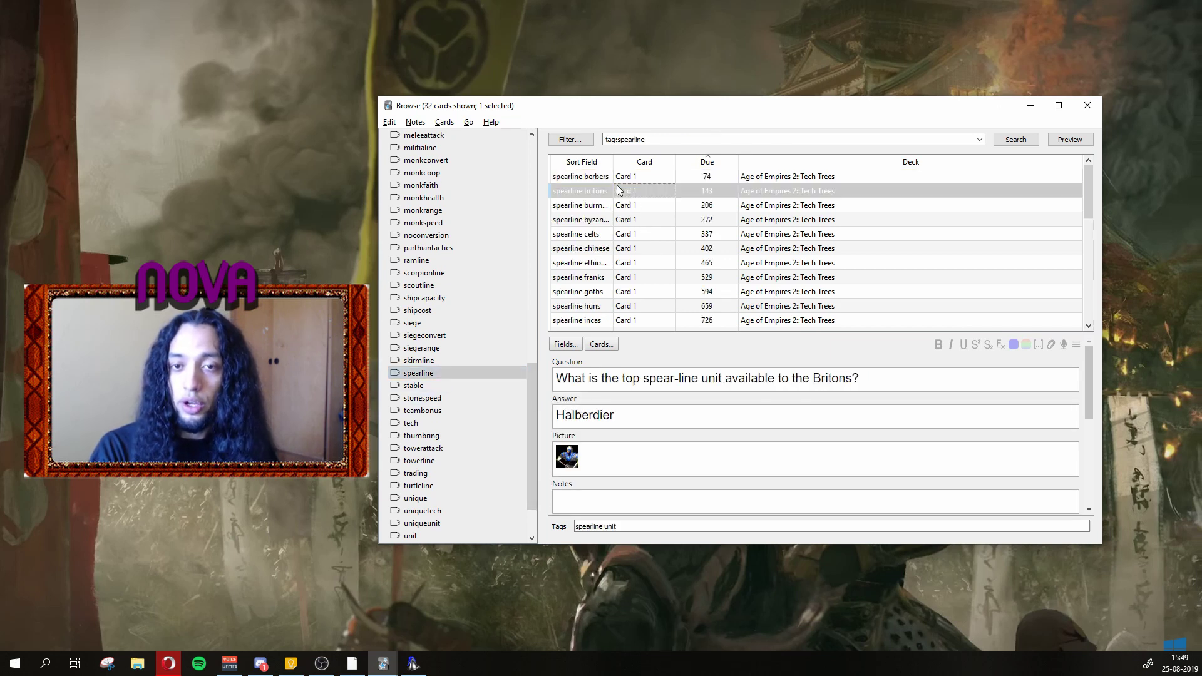
click(388, 121)
click(400, 155)
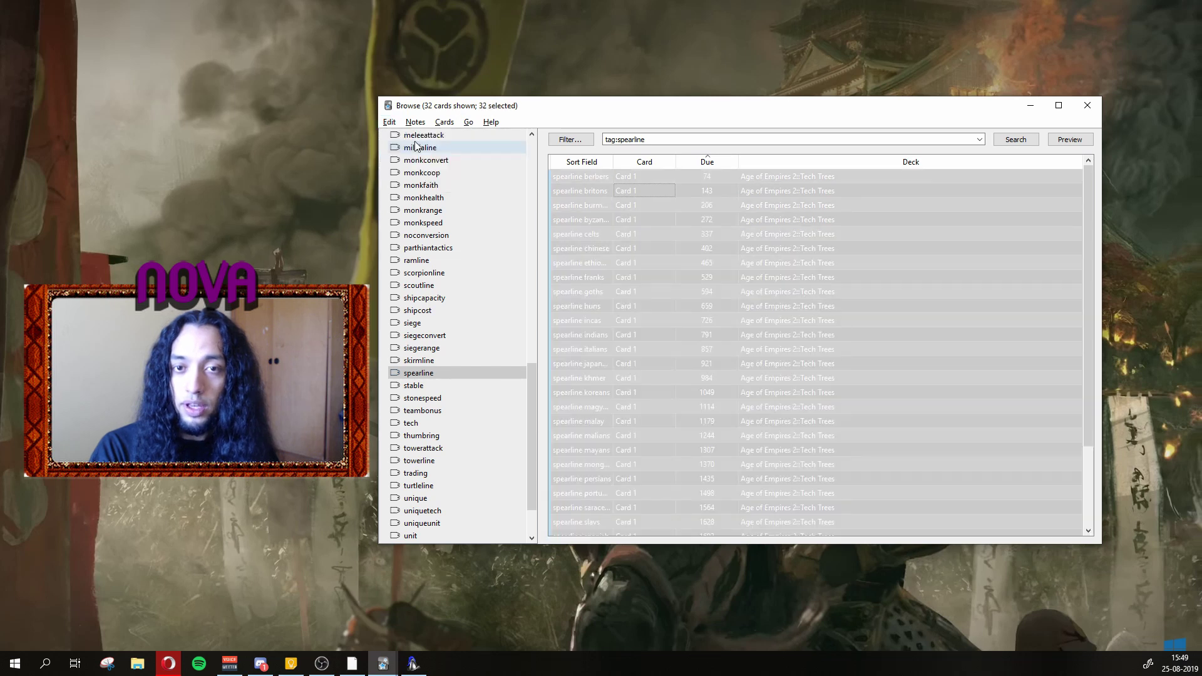
click(444, 122)
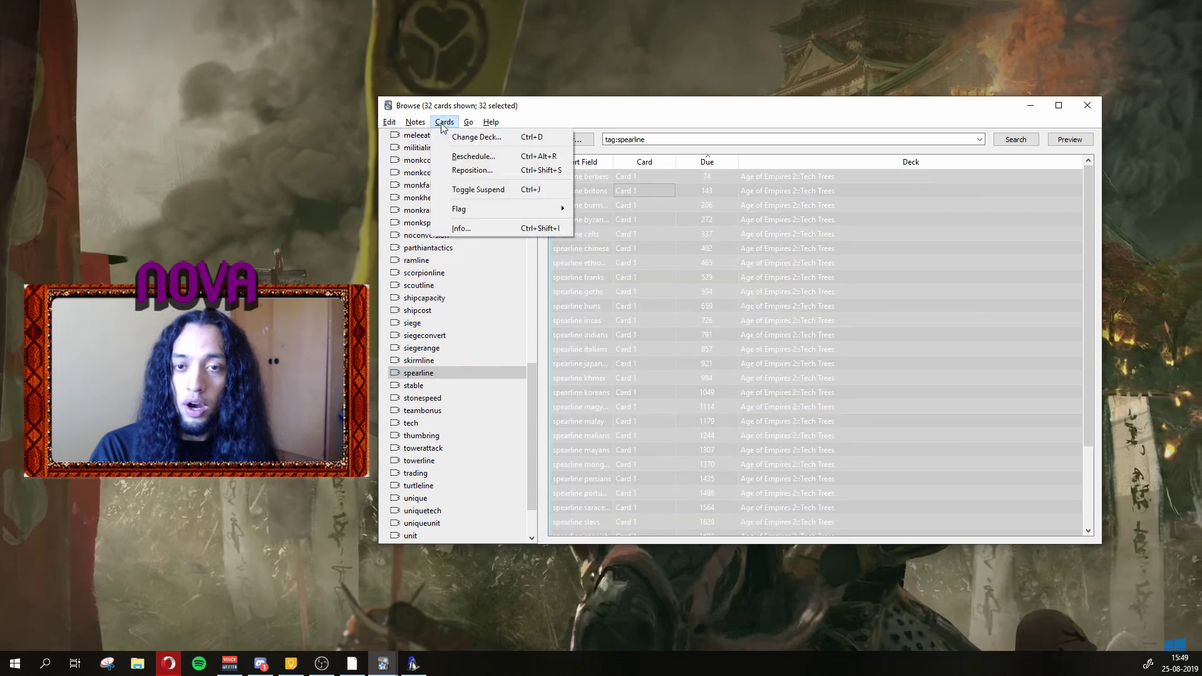
click(504, 189)
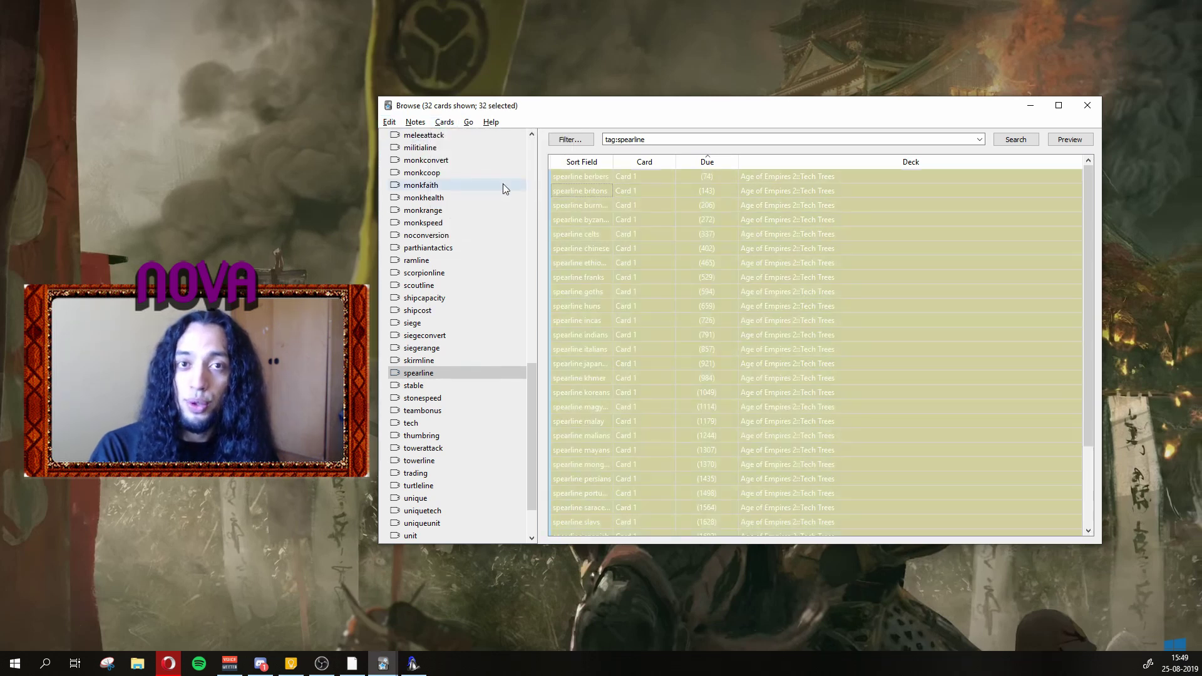
click(657, 247)
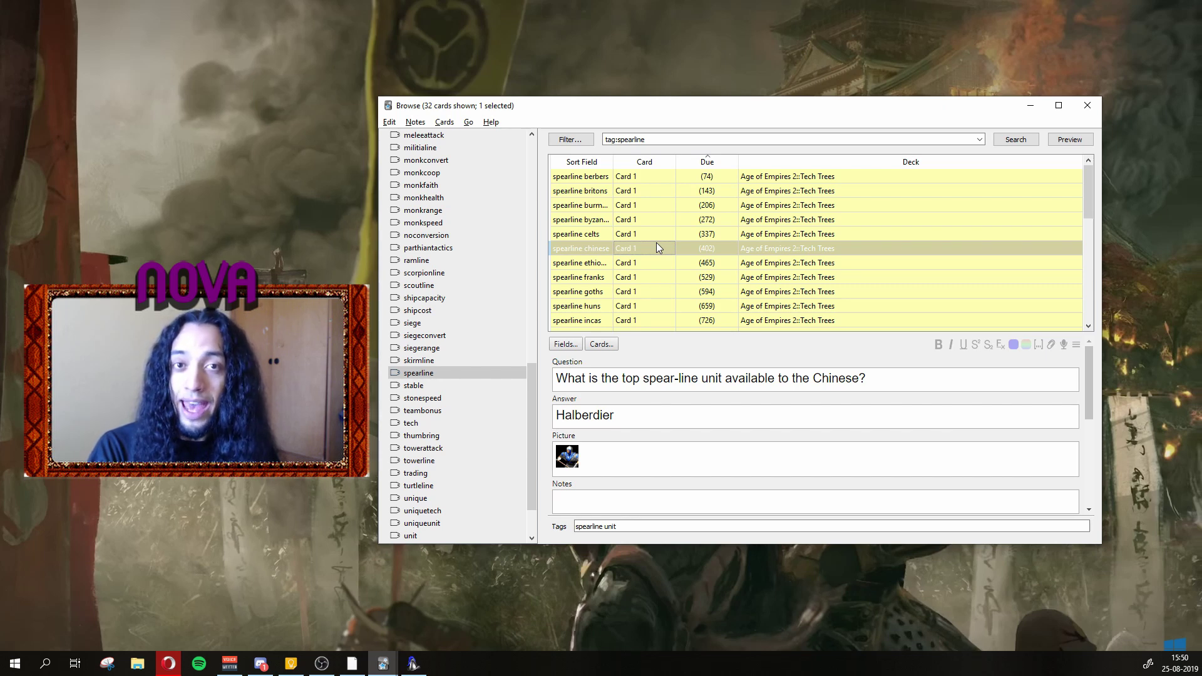
- Search the Tech Trees deck for cards containing "aztec"
scroll(480, 232, up, 15)
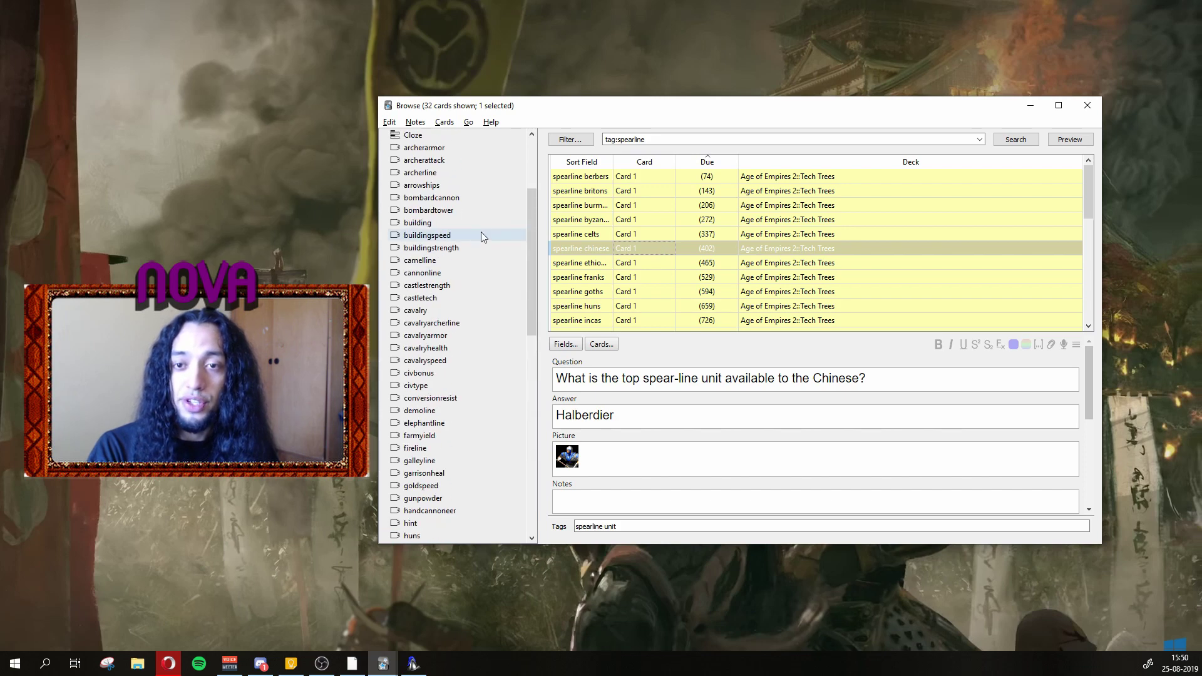
scroll(481, 236, up, 3)
click(452, 174)
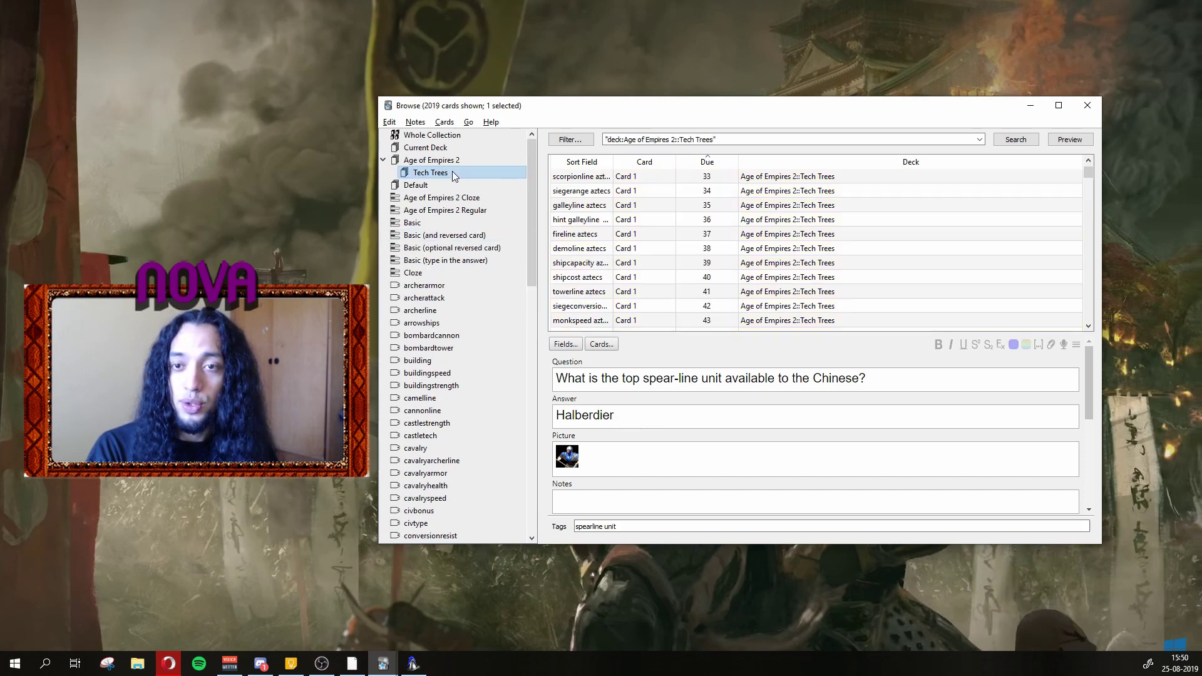
click(740, 140)
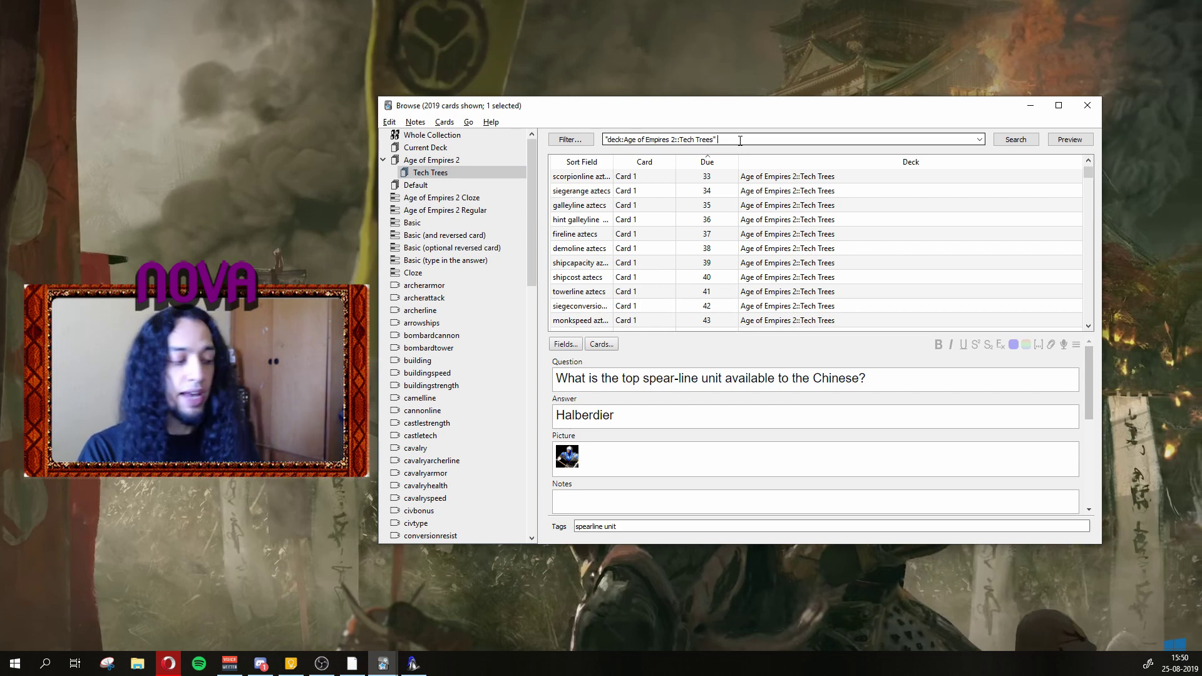
text(aztec)
key(Return)
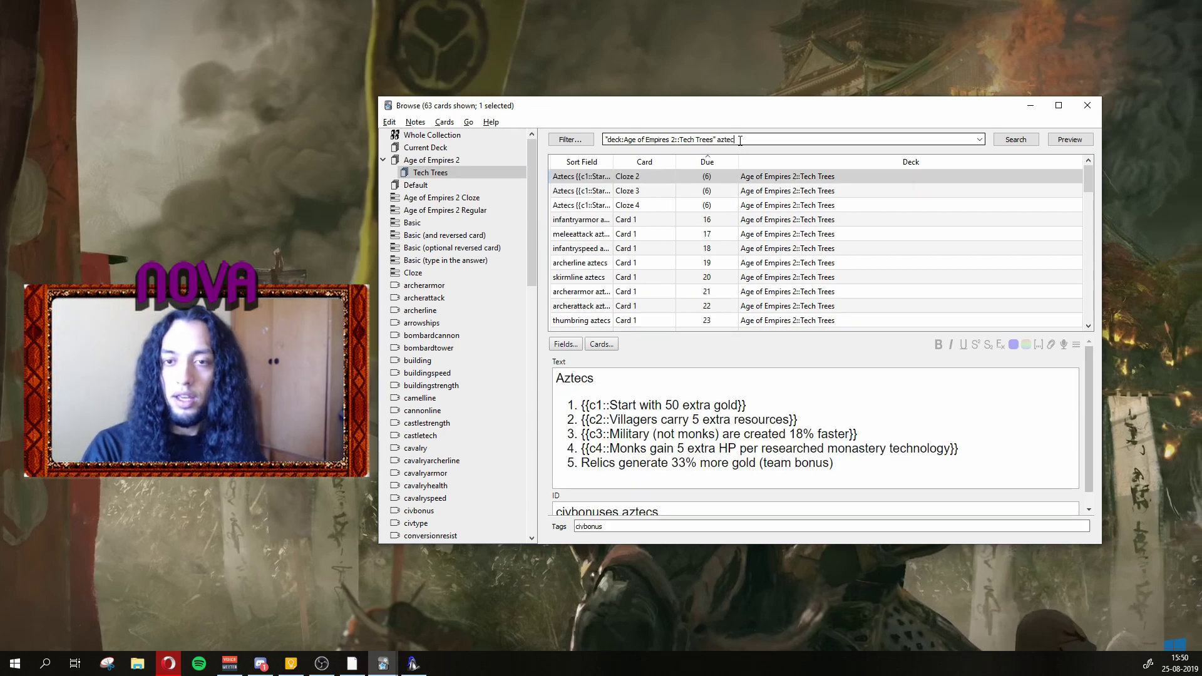
- Suspend all the Aztec cards found in the Tech Trees deck
click(645, 225)
click(389, 122)
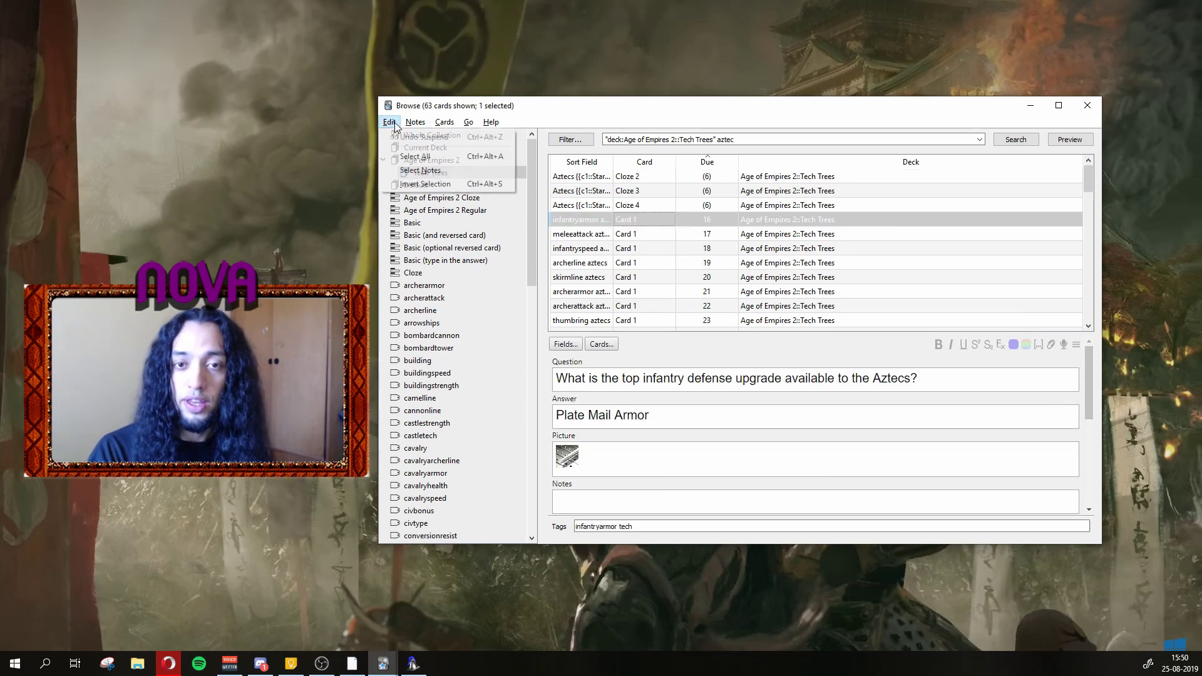
click(423, 158)
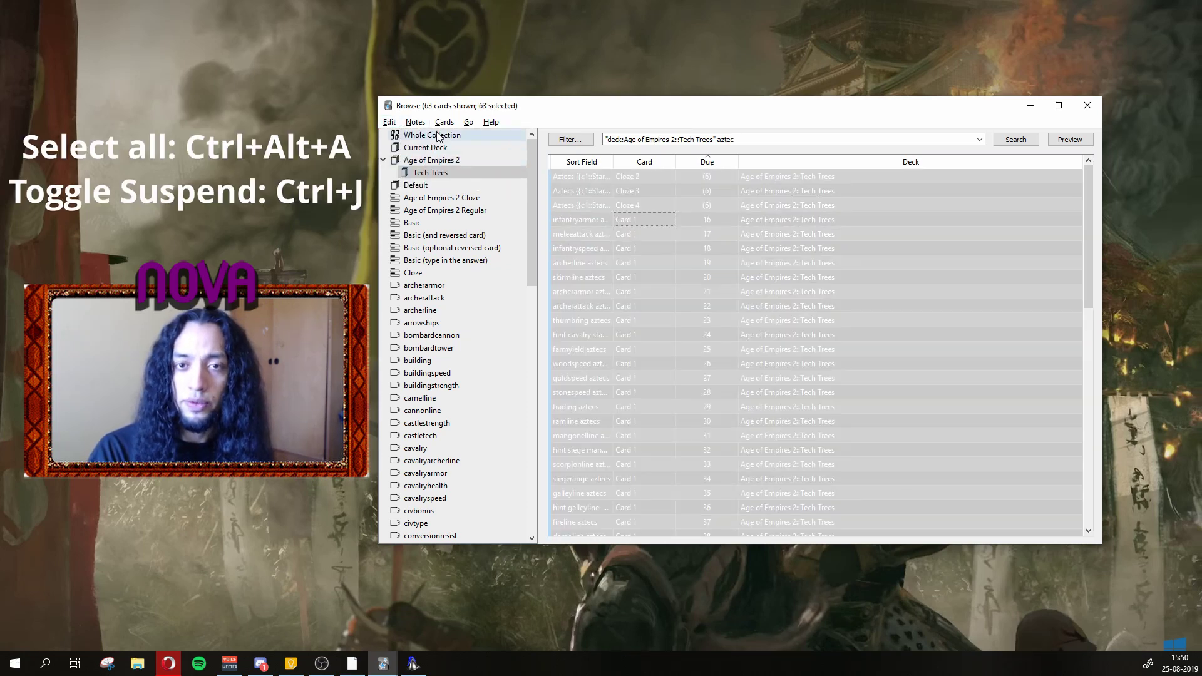
click(444, 122)
click(473, 188)
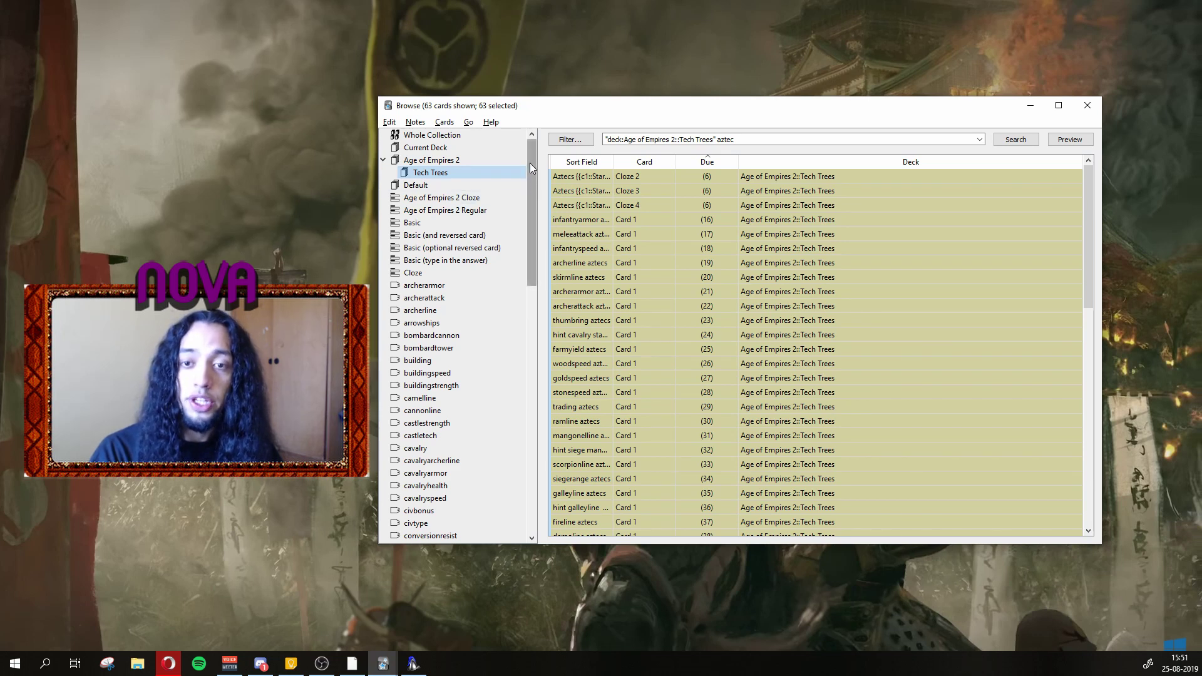
- Filter the cards by the unit tag, suspend all of them and close the card browser
drag(530, 162, 530, 424)
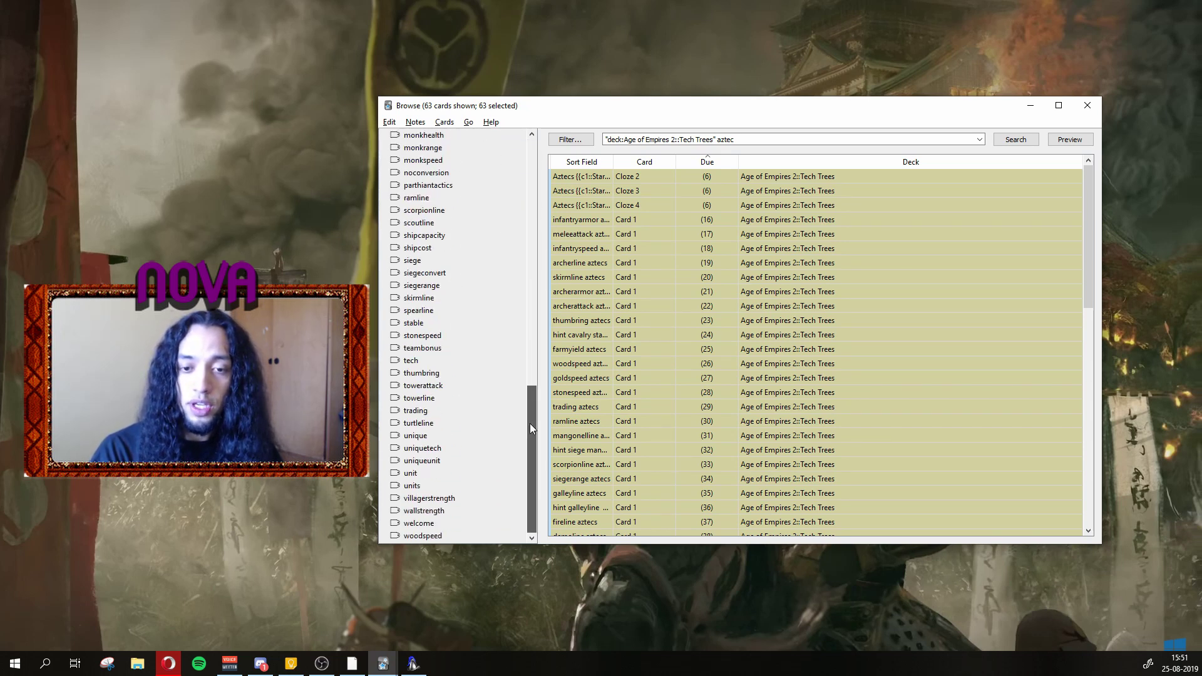
click(411, 472)
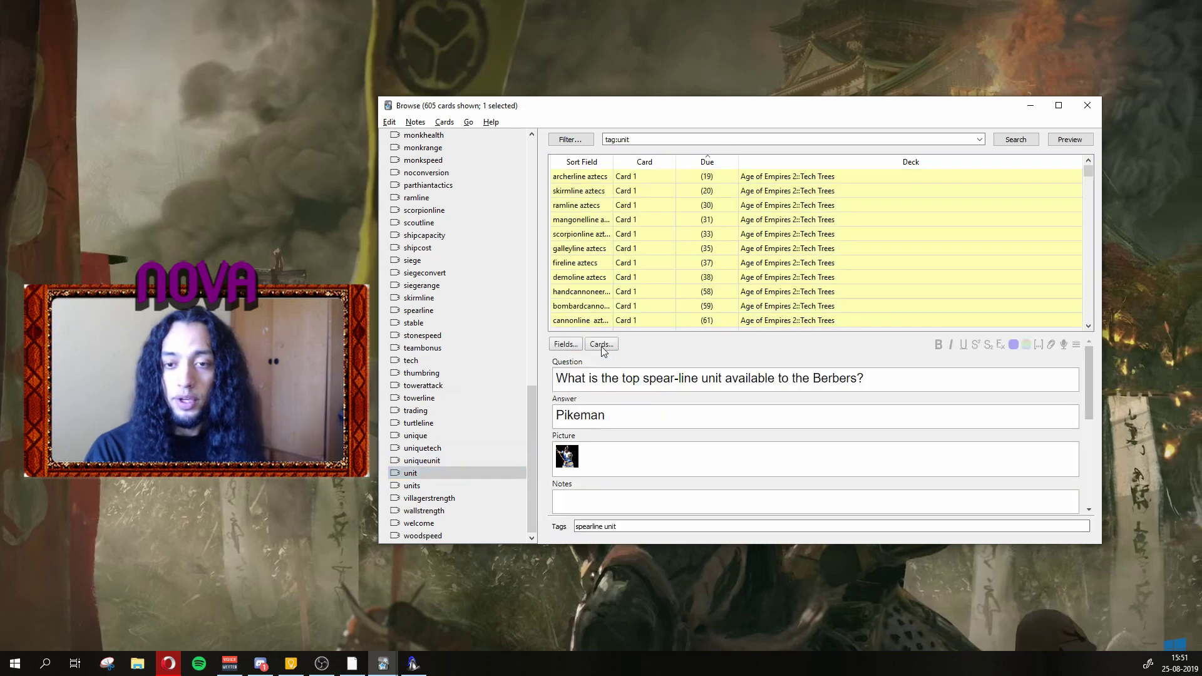
scroll(608, 313, down, 1)
click(610, 277)
key(ctrl+a)
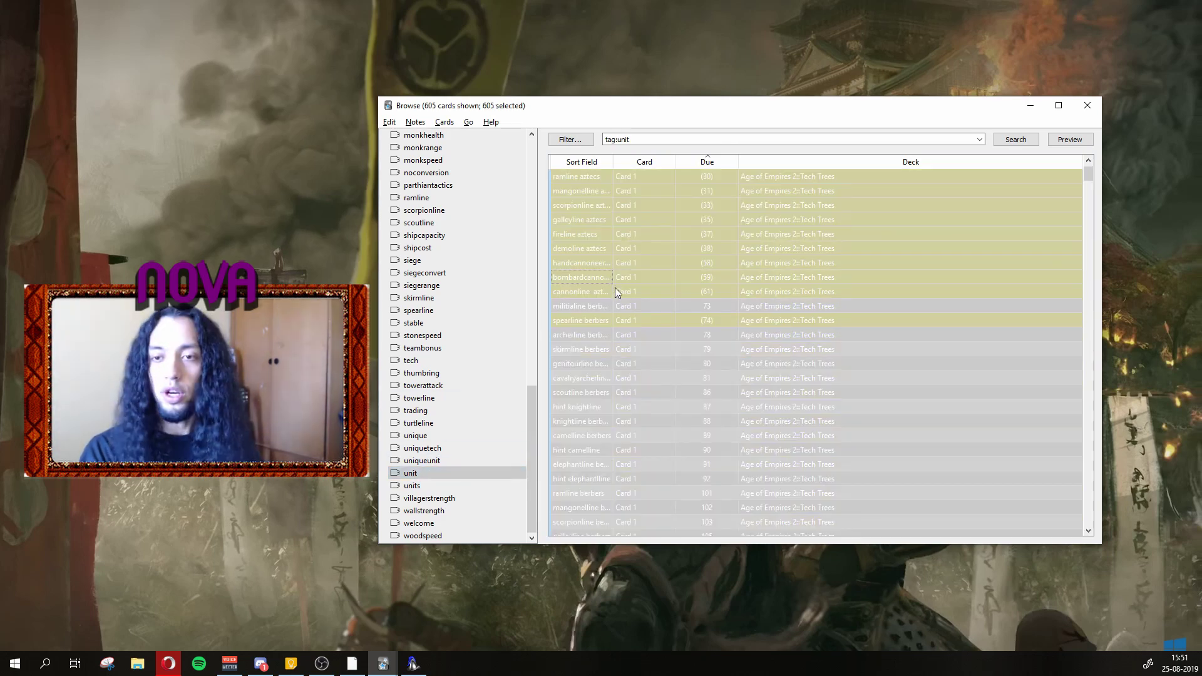
click(616, 287)
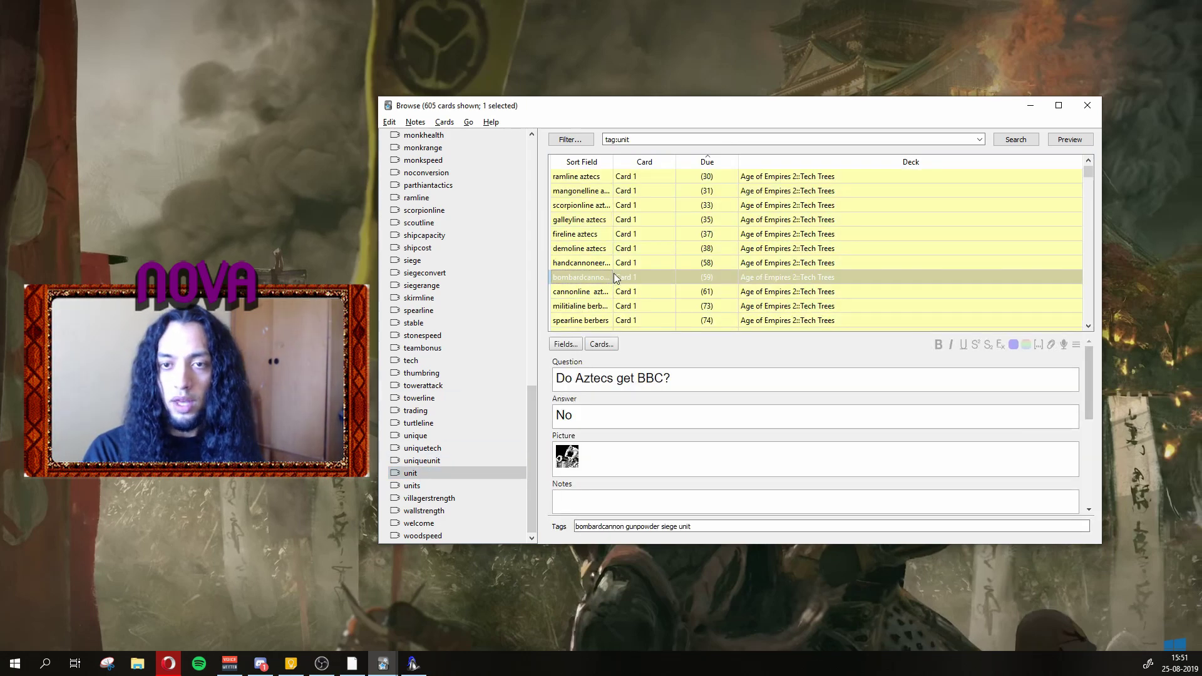
click(635, 249)
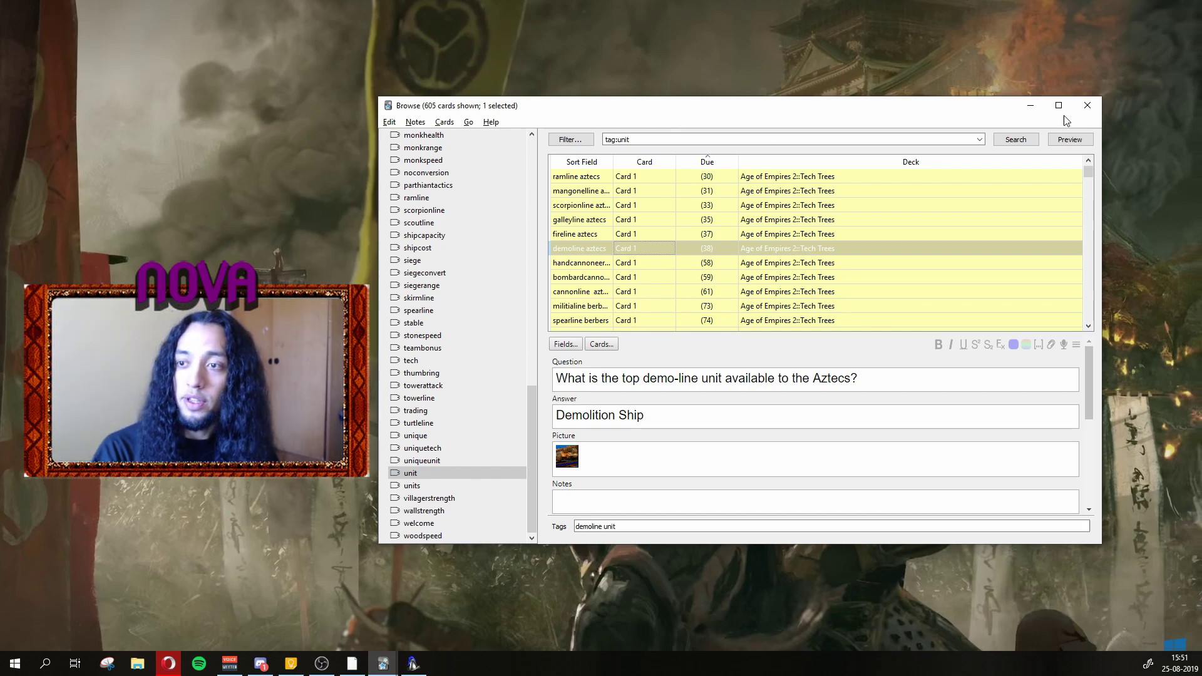
click(1092, 109)
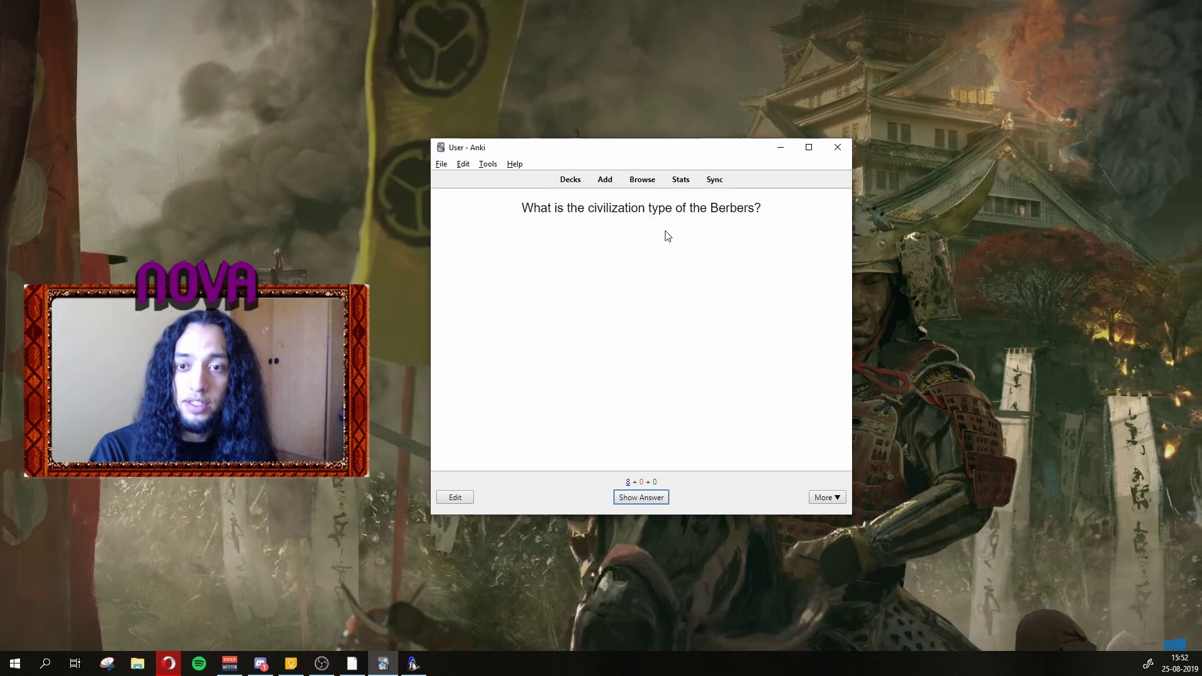
- Examine the question about the Berbers' civilization type and reveal the Berbers' unique castle age tech
drag(521, 208, 769, 222)
click(768, 224)
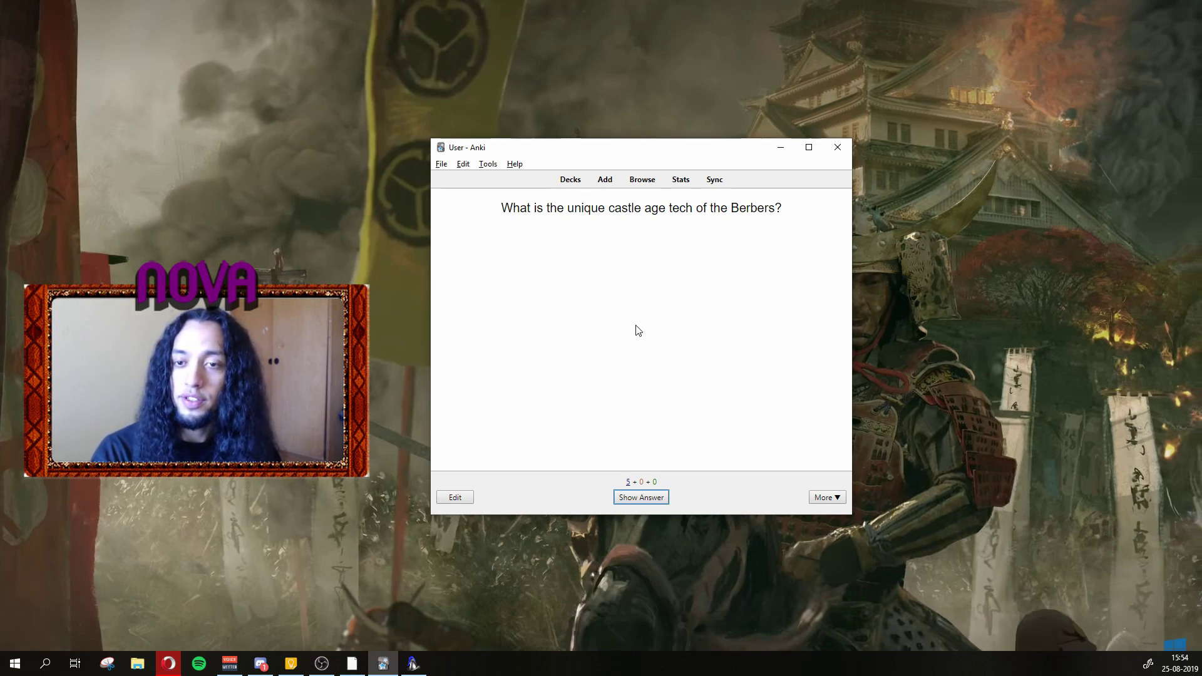
key(space)
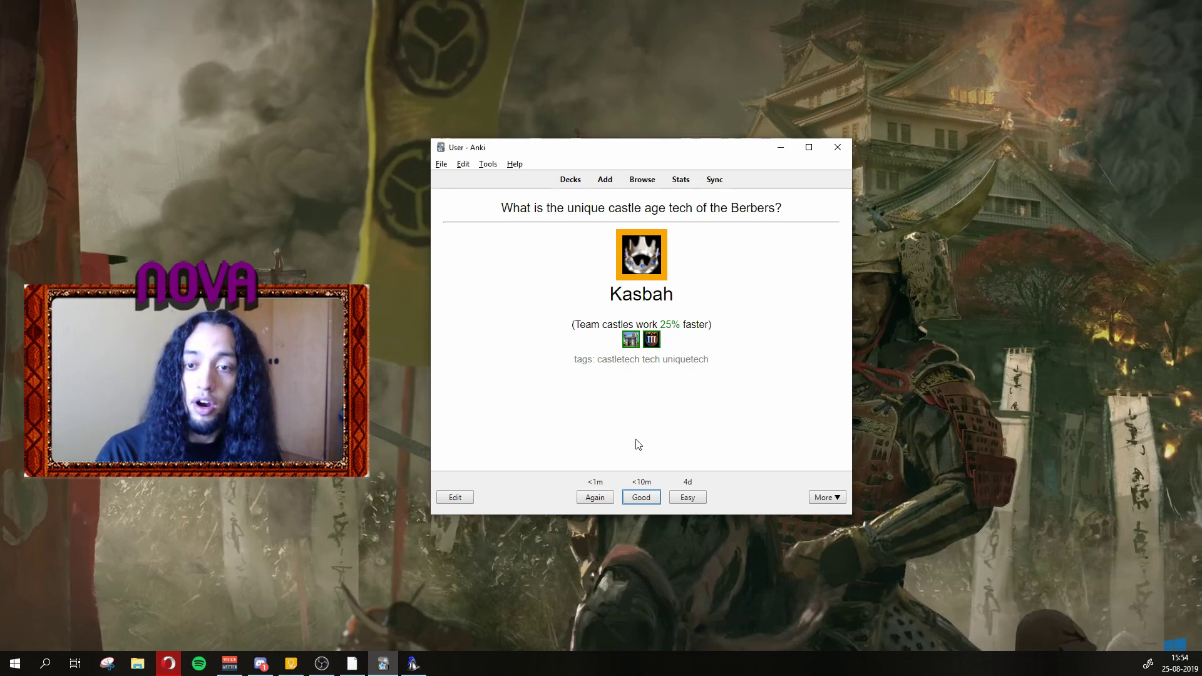
key(space)
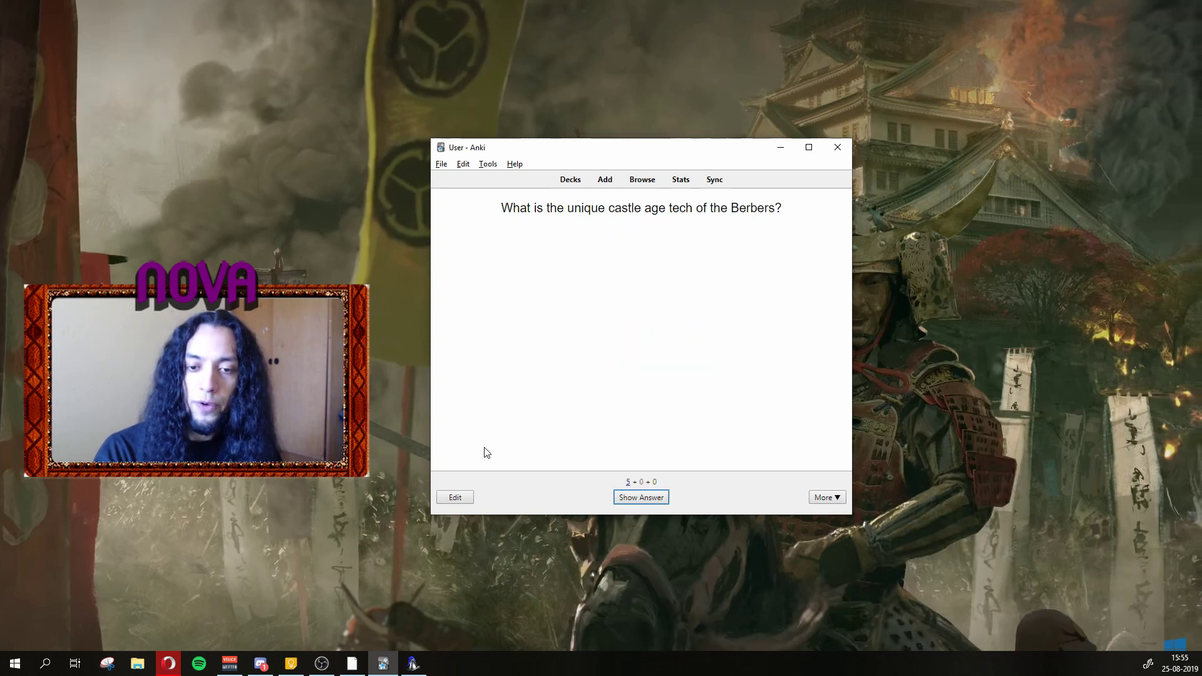
- Open the card on the Berbers' unique castle age tech for editing and examine all its fields
click(455, 497)
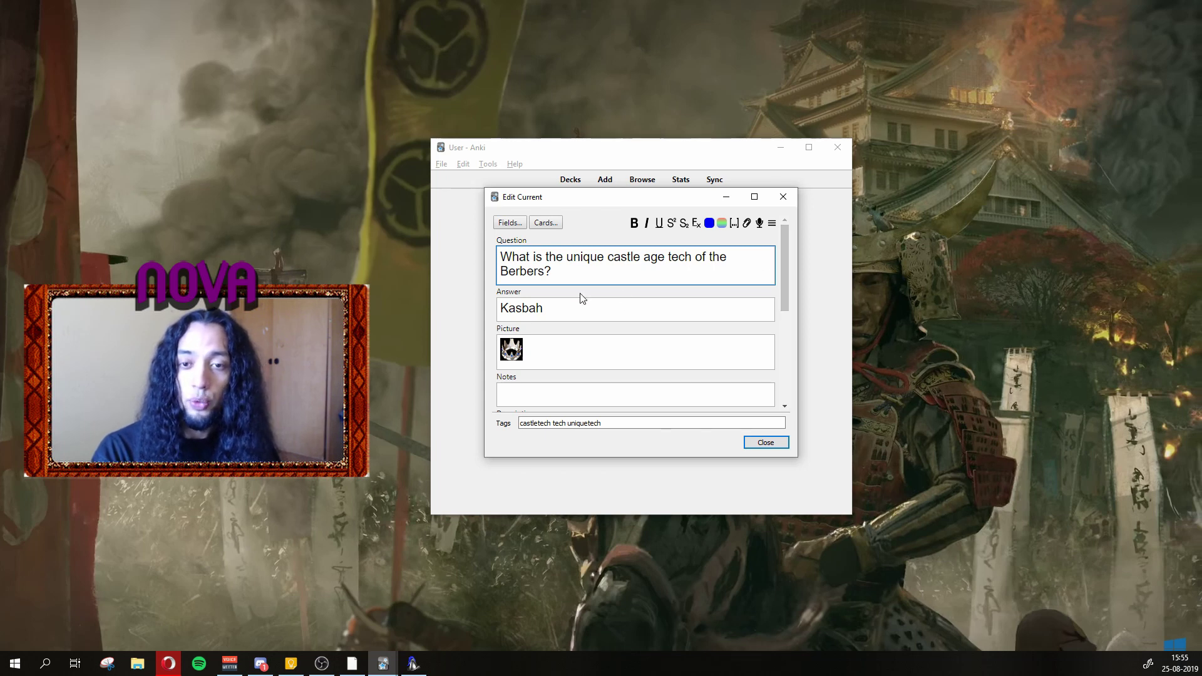
scroll(651, 303, down, 5)
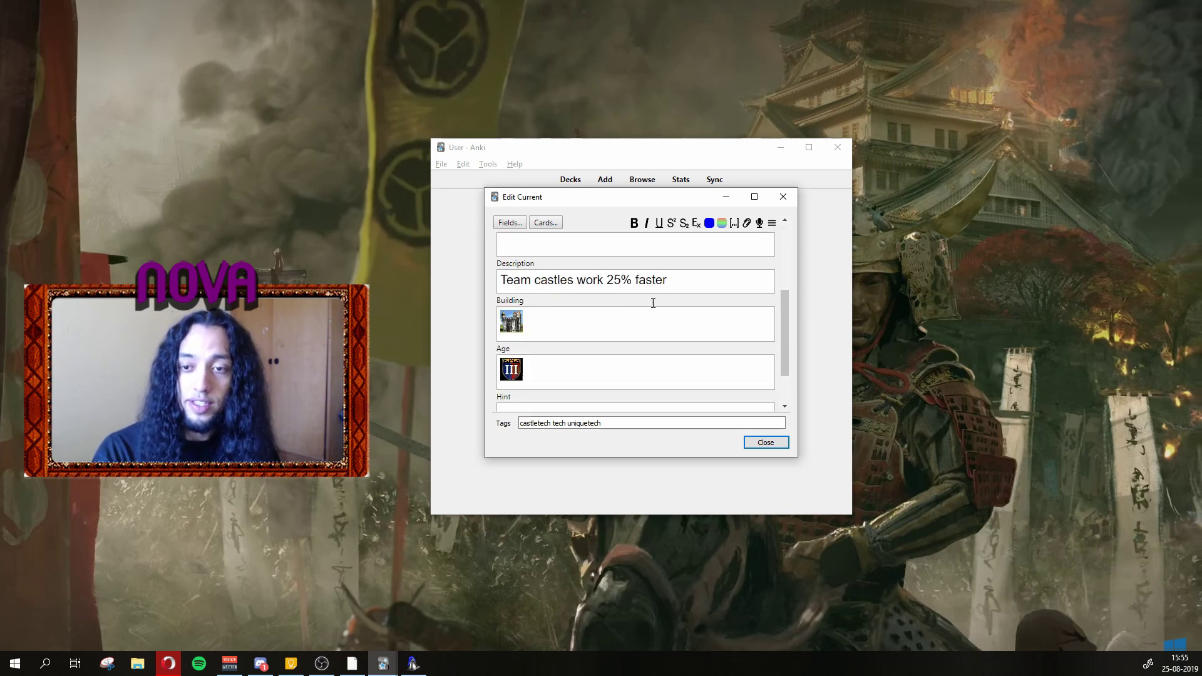
scroll(603, 352, up, 5)
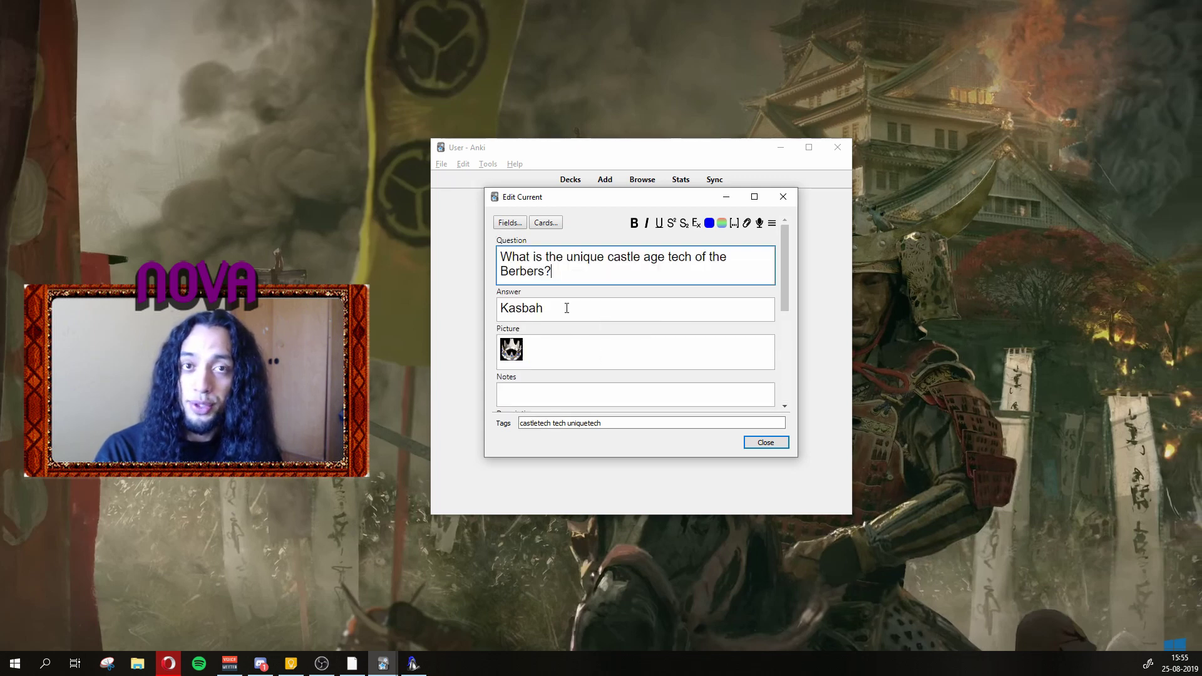
- Add the note "text" to the card on the Berbers' unique castle age tech and close the card editor
click(538, 356)
click(545, 358)
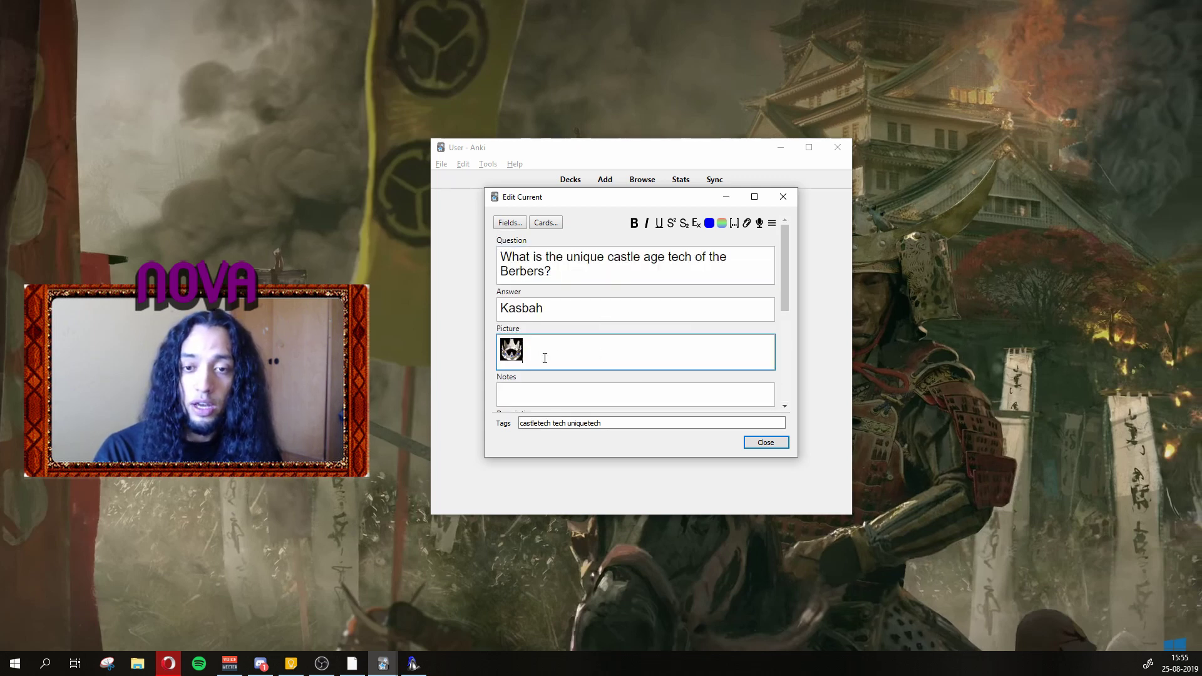
drag(545, 359, 499, 352)
click(548, 356)
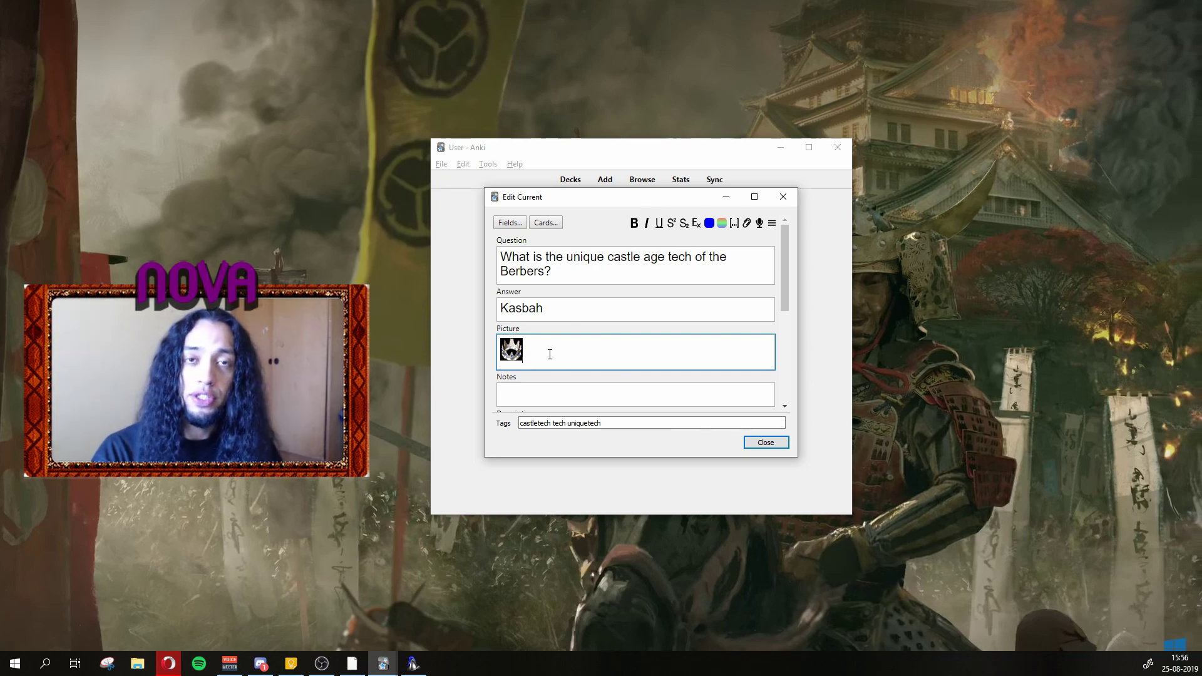
click(539, 398)
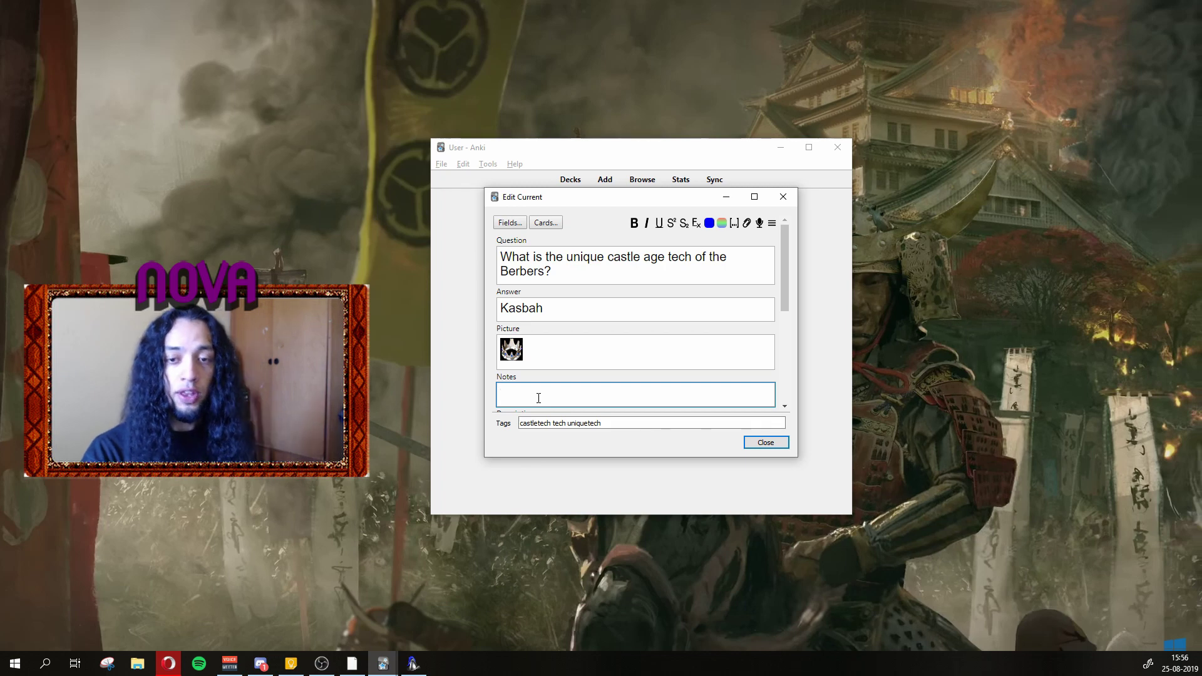
text(text)
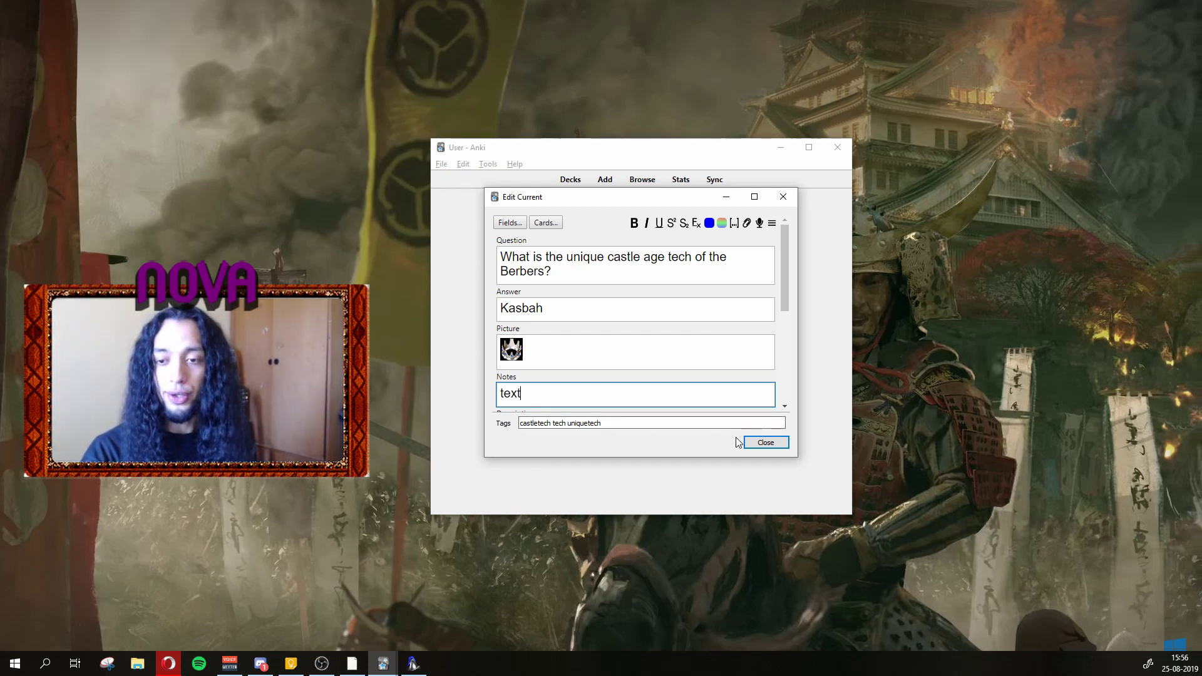
click(756, 442)
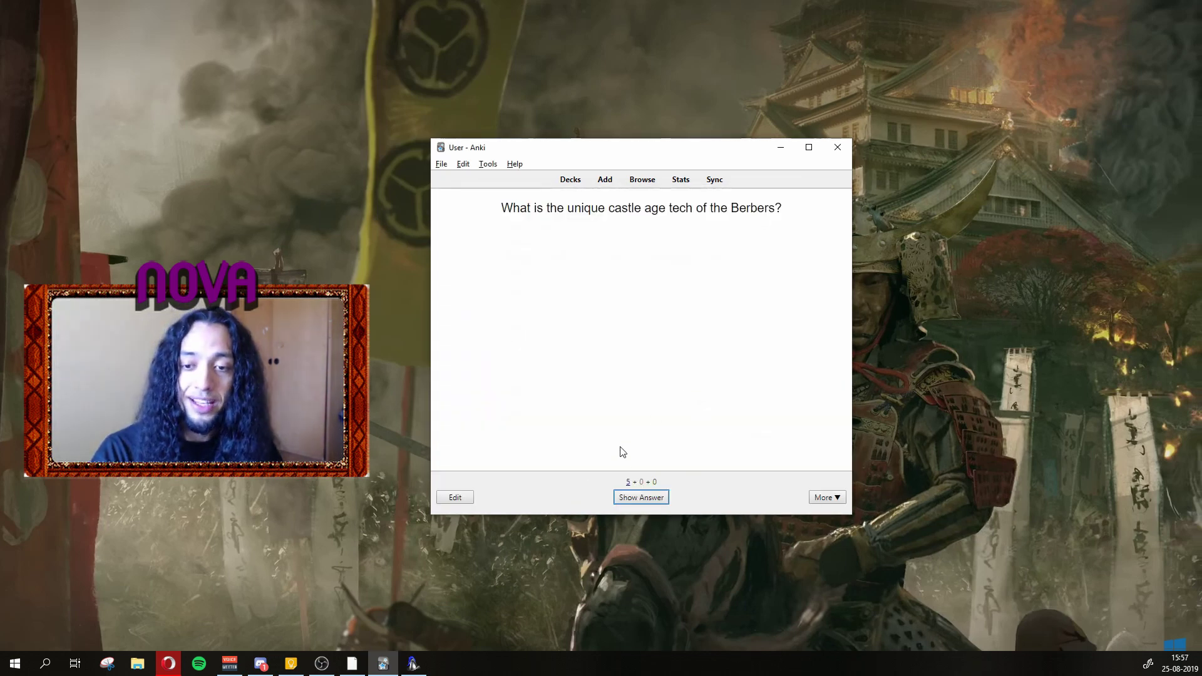
- Reveal the answer and the notes of the Berbers card and examine all the information on its back
click(639, 499)
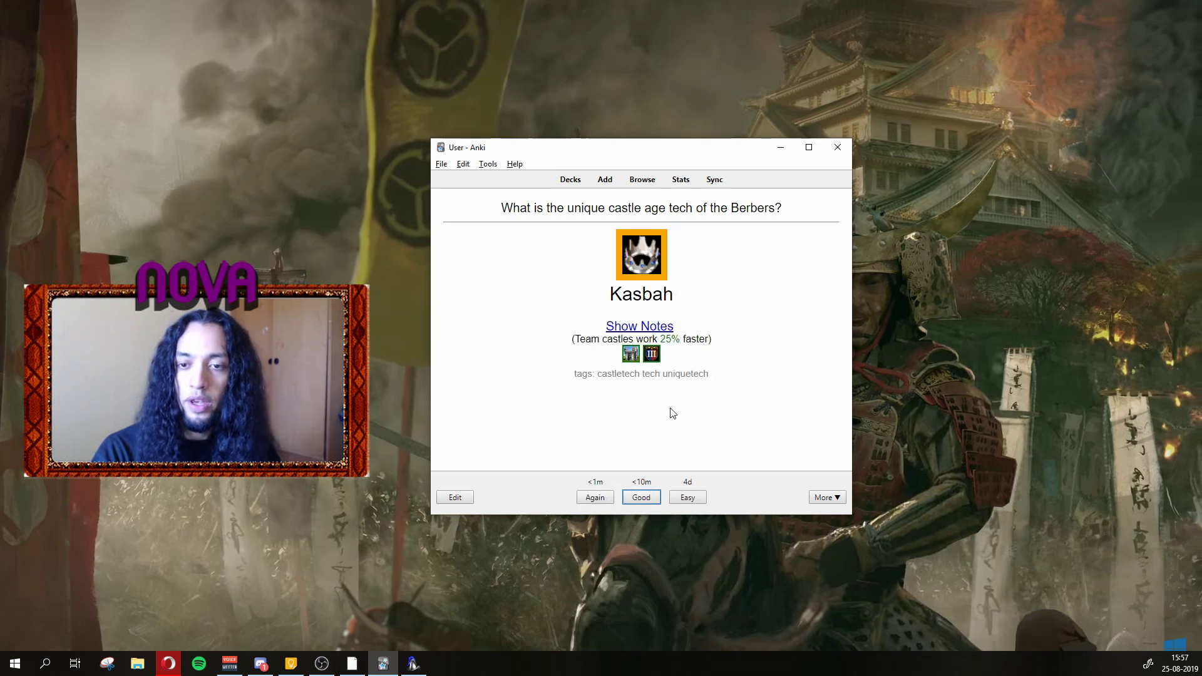
click(657, 326)
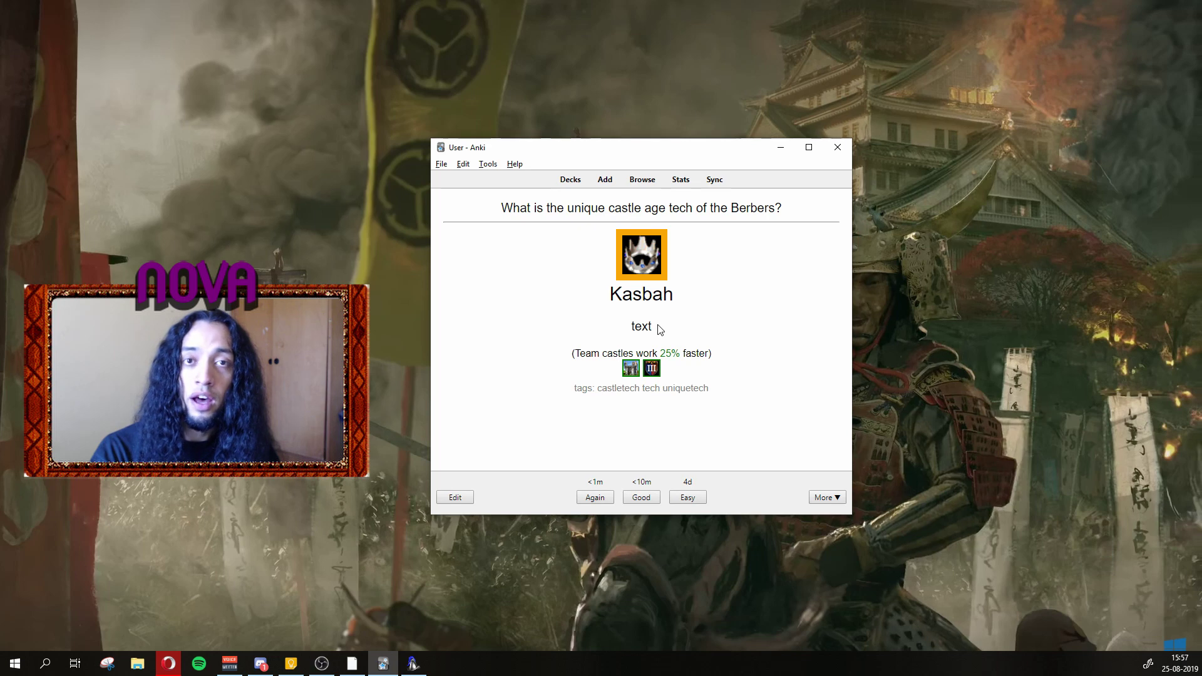
double_click(658, 326)
click(675, 338)
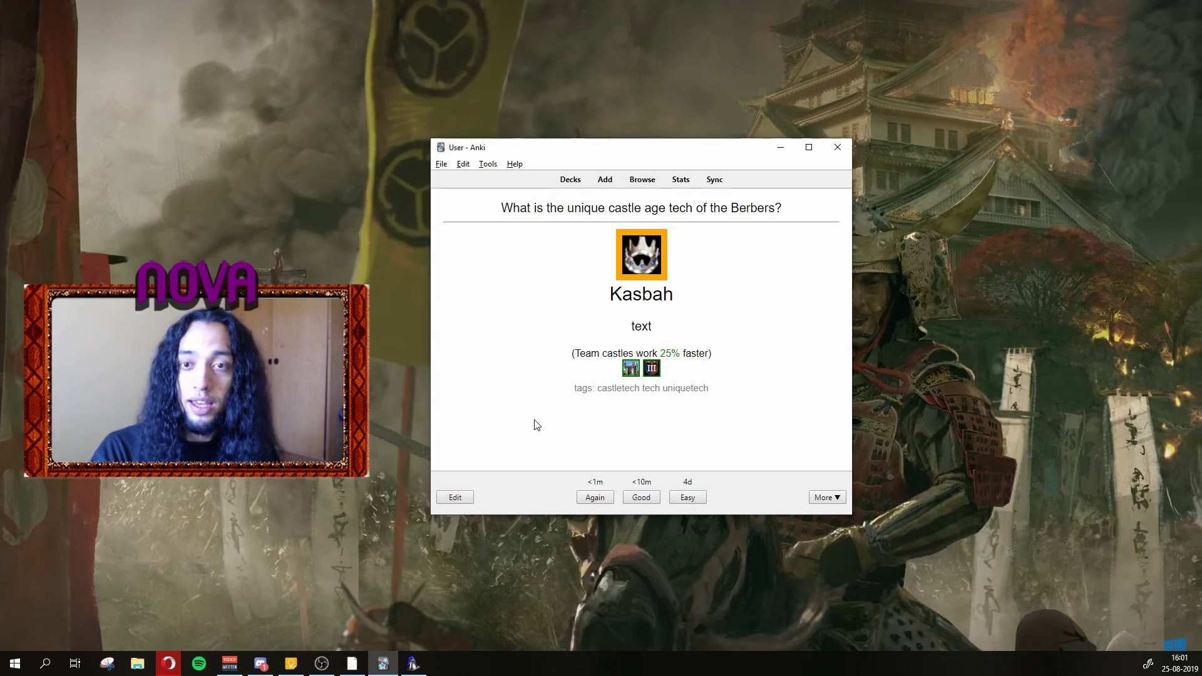
drag(706, 382, 591, 269)
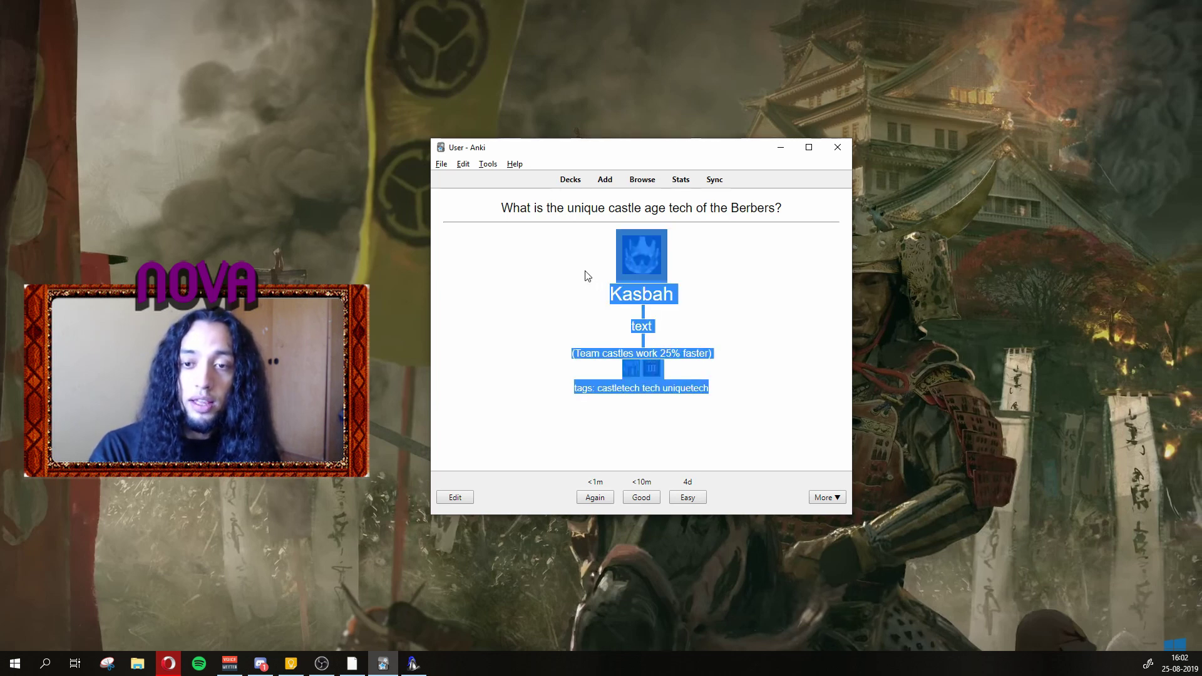
click(586, 275)
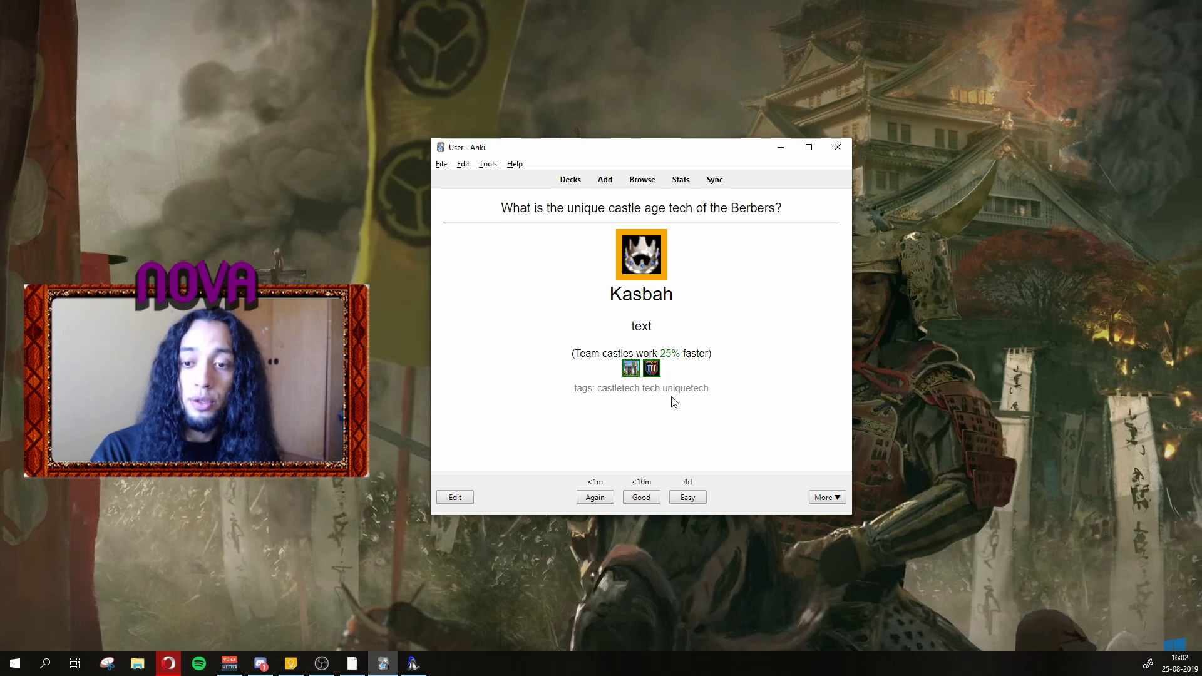
drag(673, 401, 595, 287)
click(594, 288)
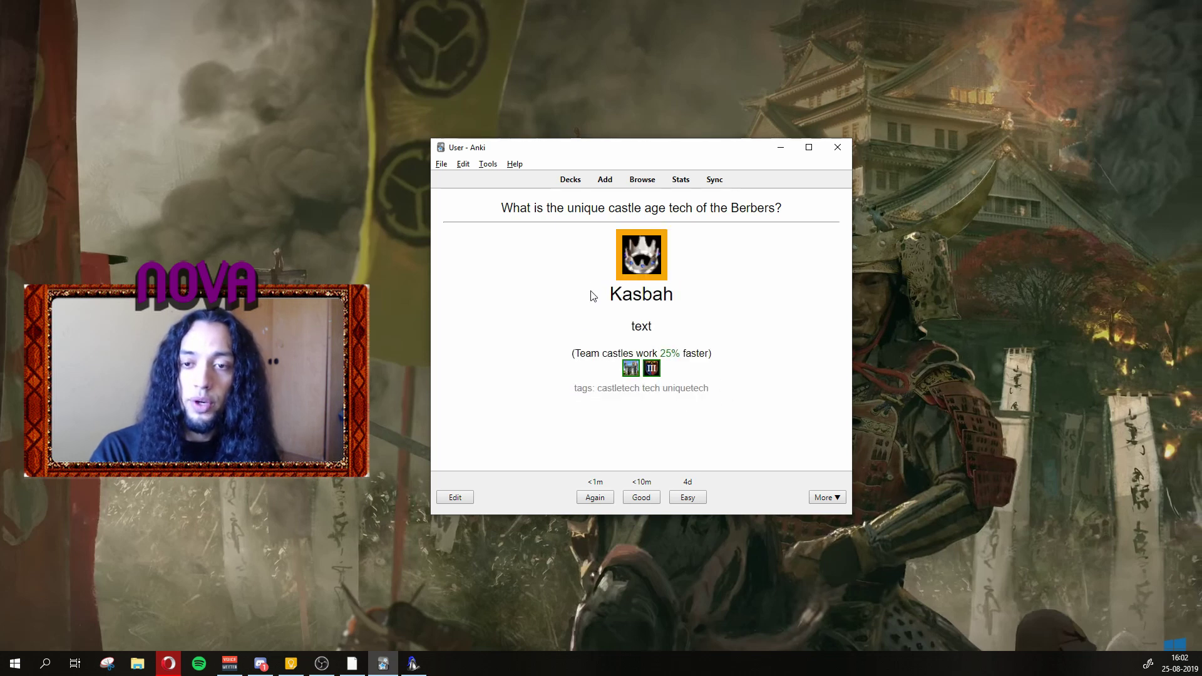
- Open the Berbers card's template editor and examine its front template, styling and back template
click(460, 497)
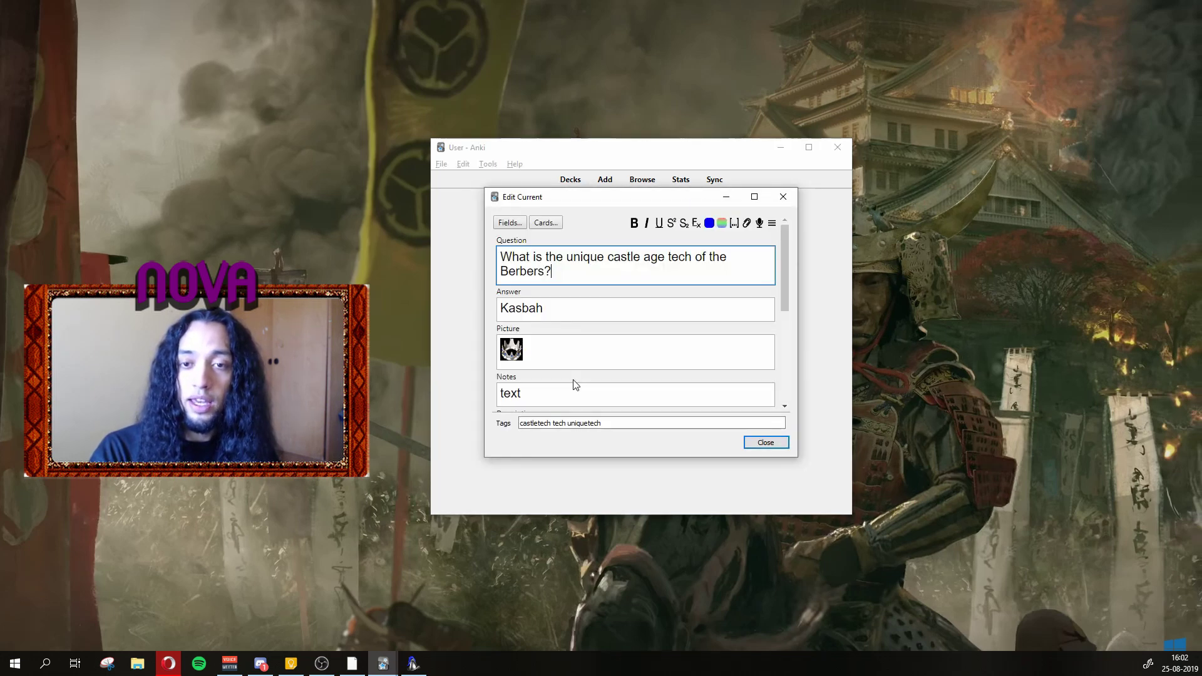
click(546, 224)
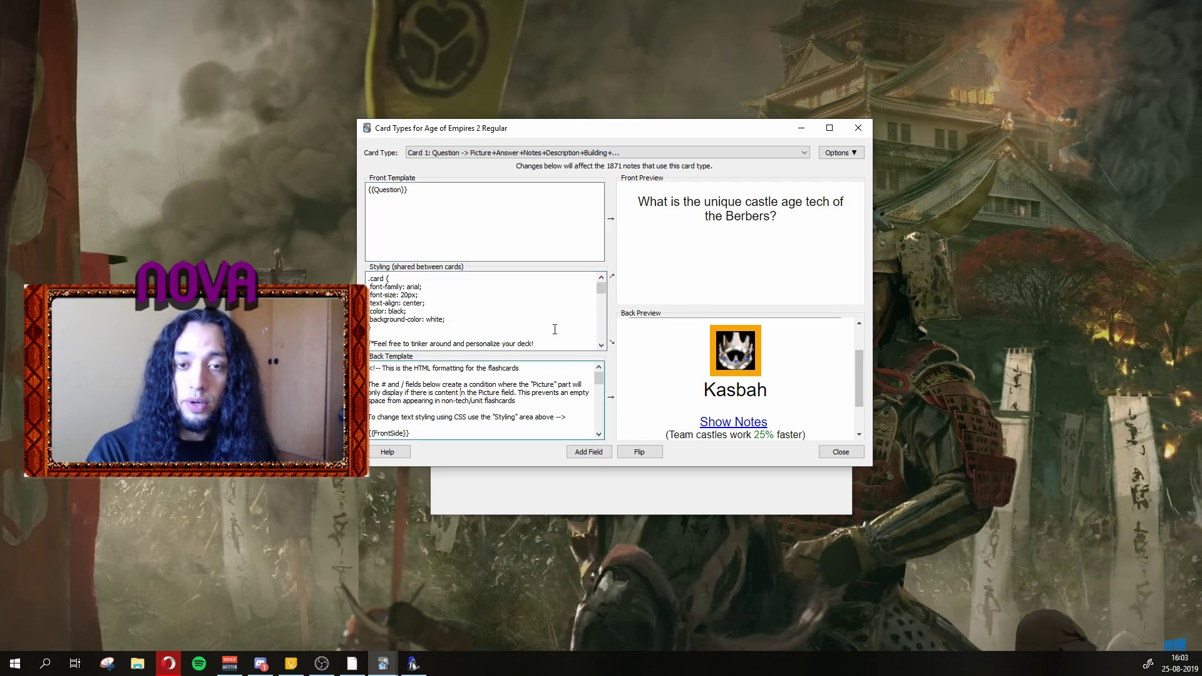
click(481, 225)
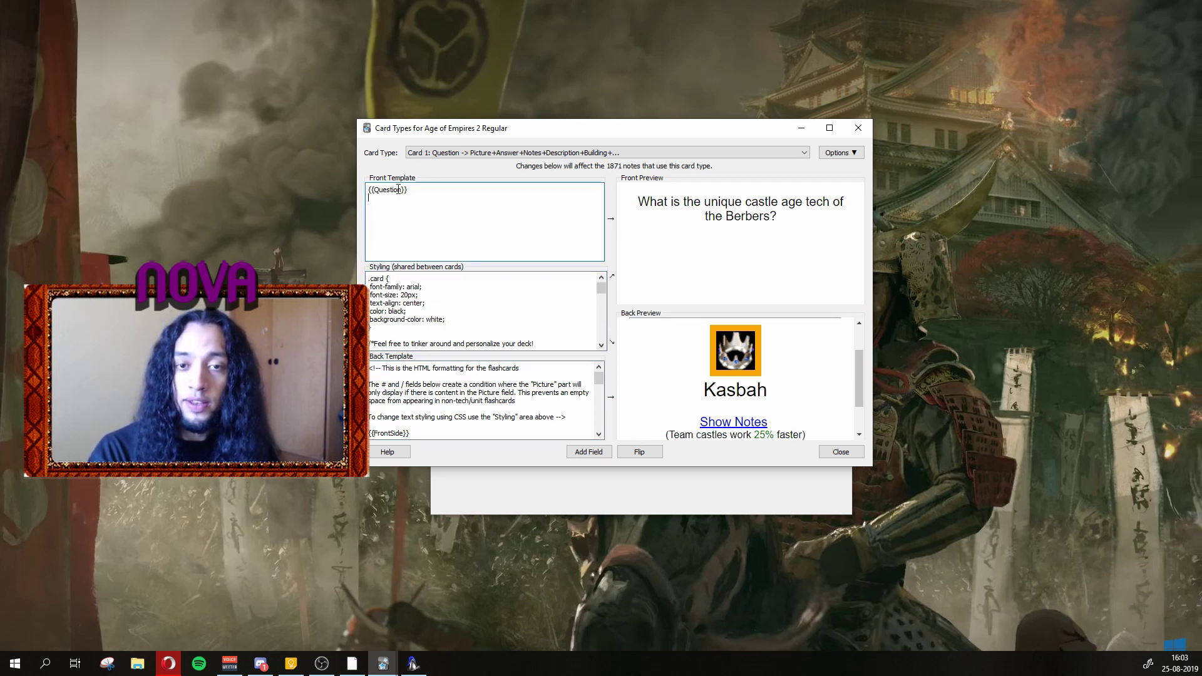
click(414, 314)
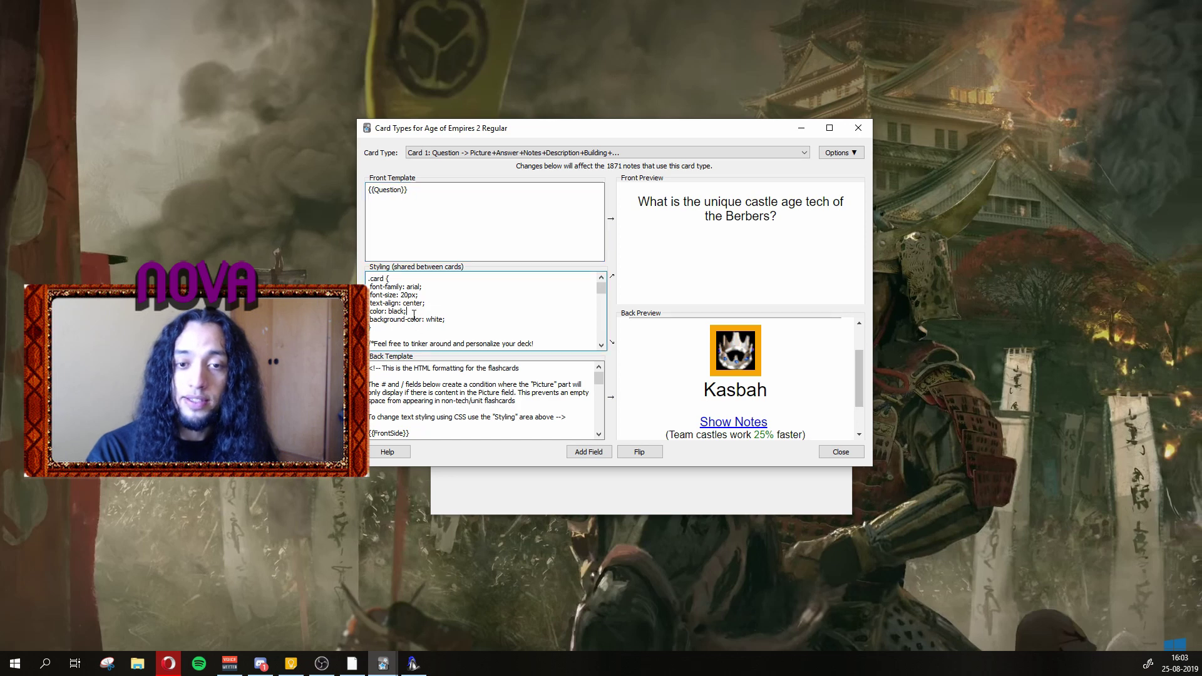
click(407, 241)
click(425, 384)
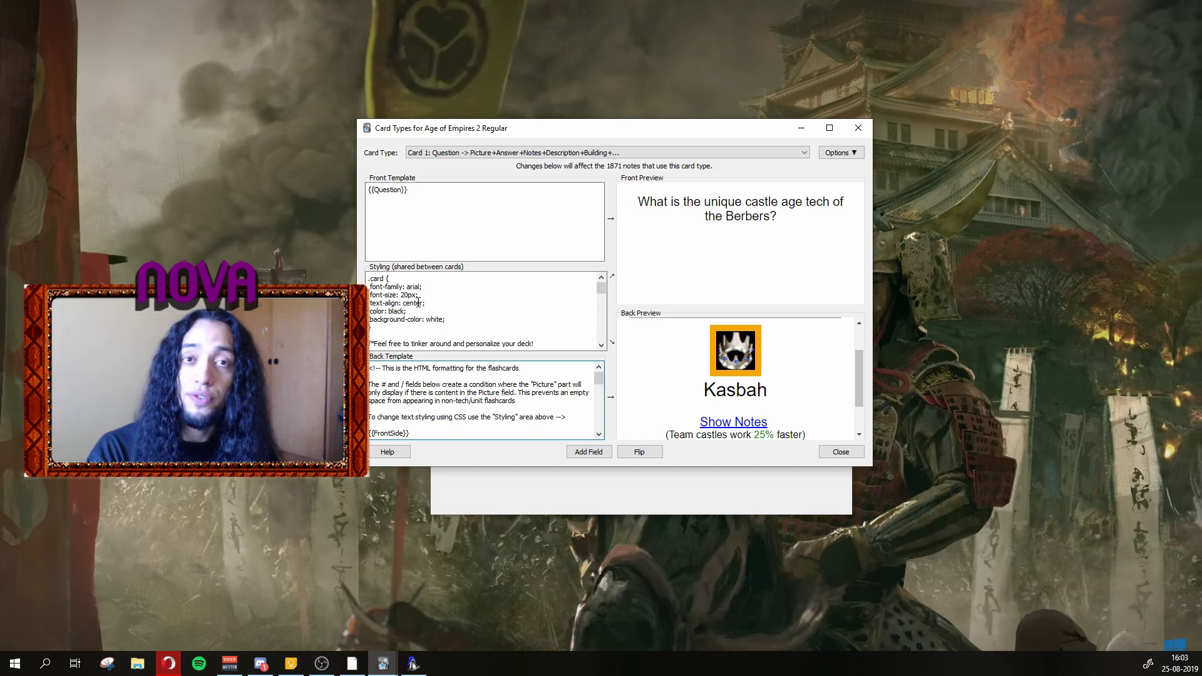
- Set the display of both number and percentage to none in the shared card styling and check the description in the back preview
click(576, 301)
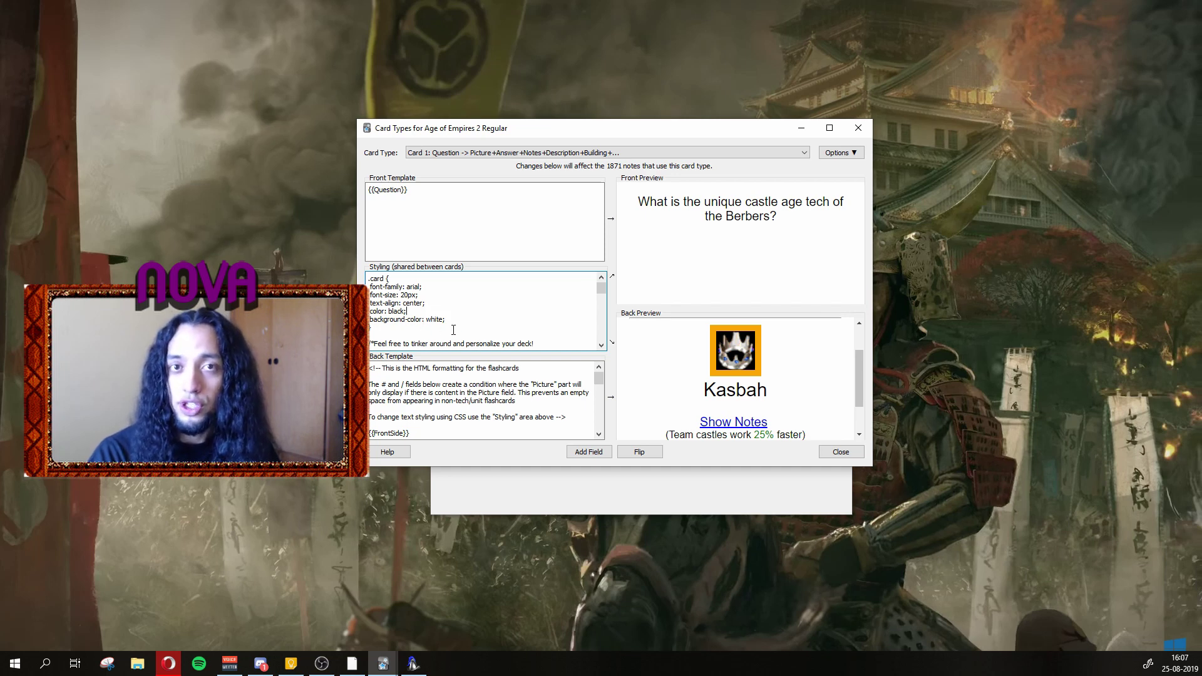
scroll(453, 330, down, 2)
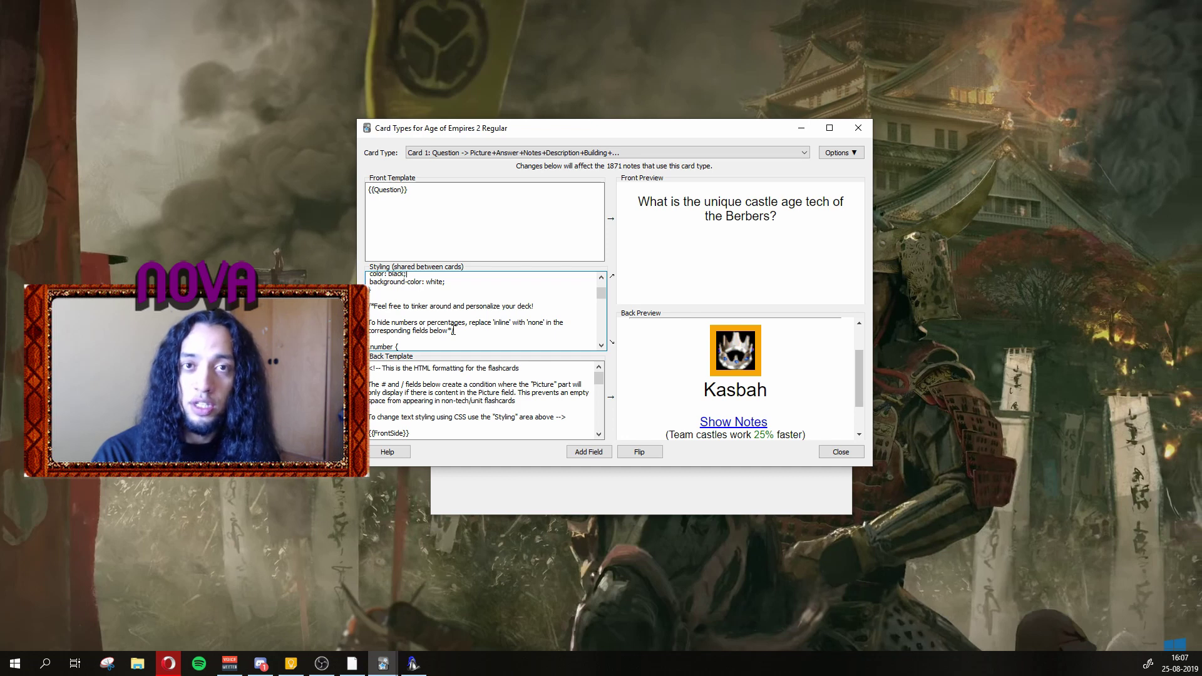
scroll(453, 329, down, 2)
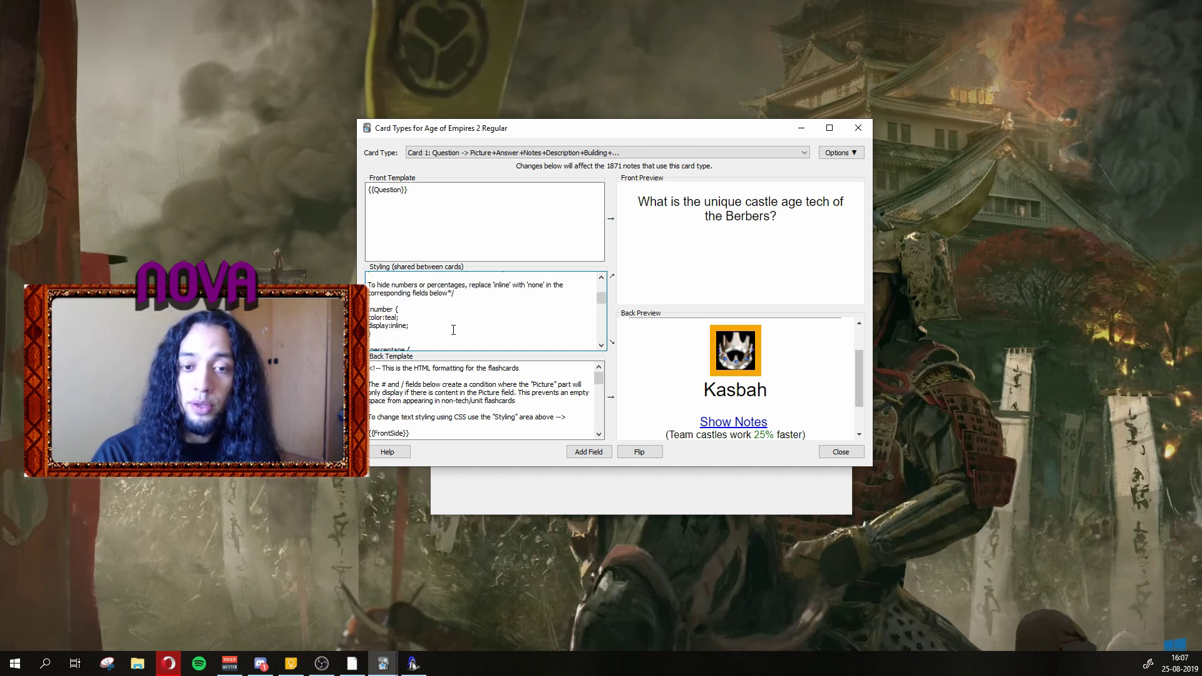
scroll(384, 312, down, 2)
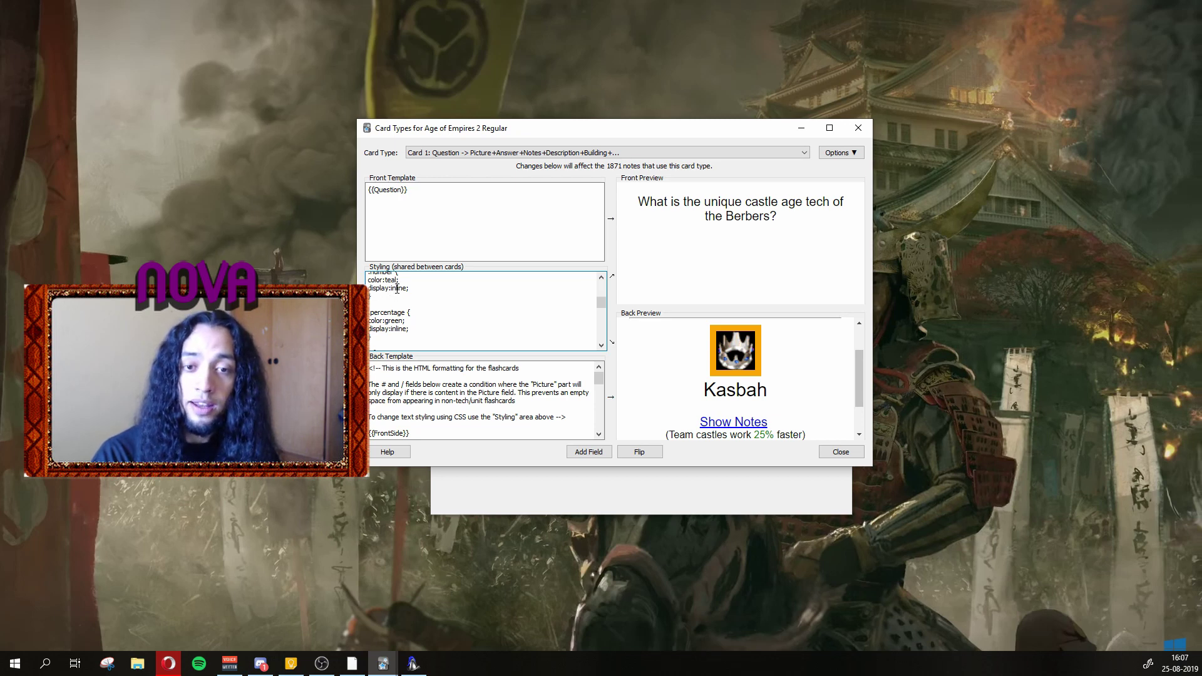
double_click(397, 289)
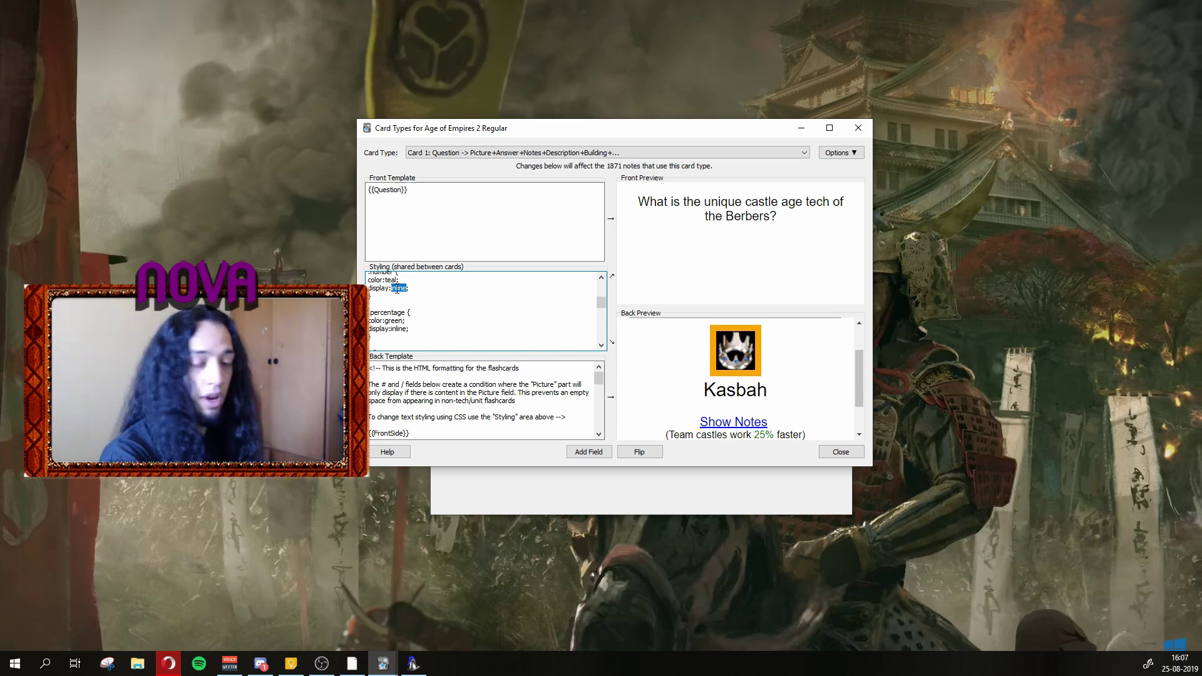
text(none)
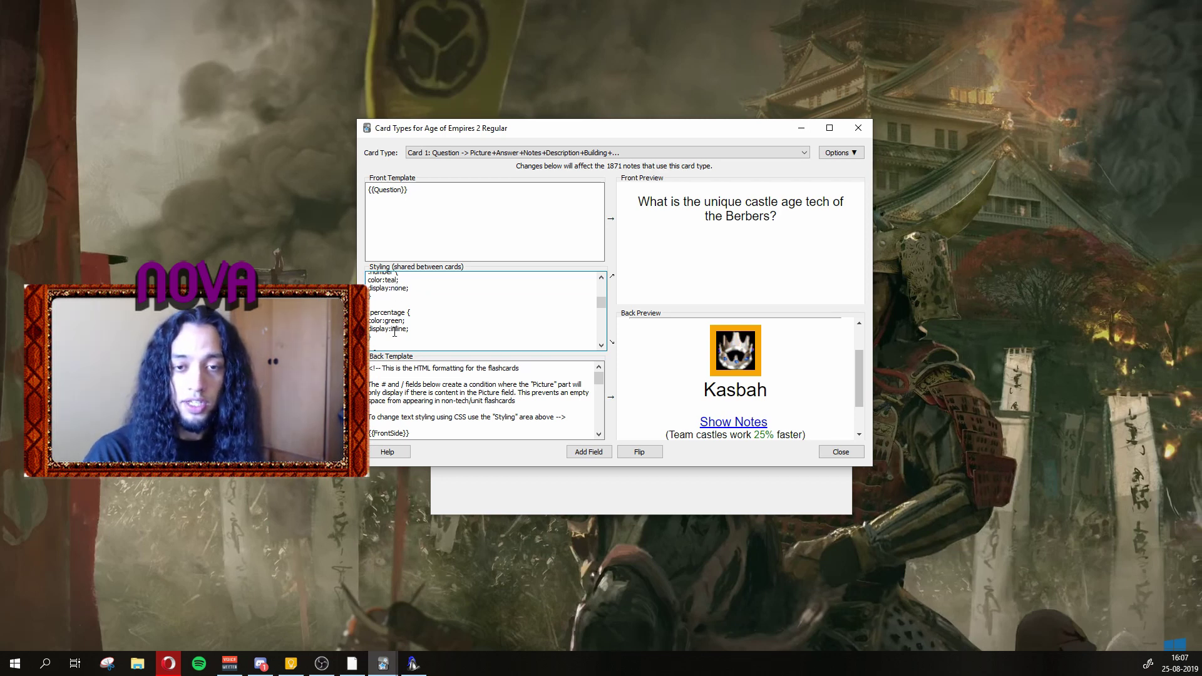
double_click(395, 331)
text(non)
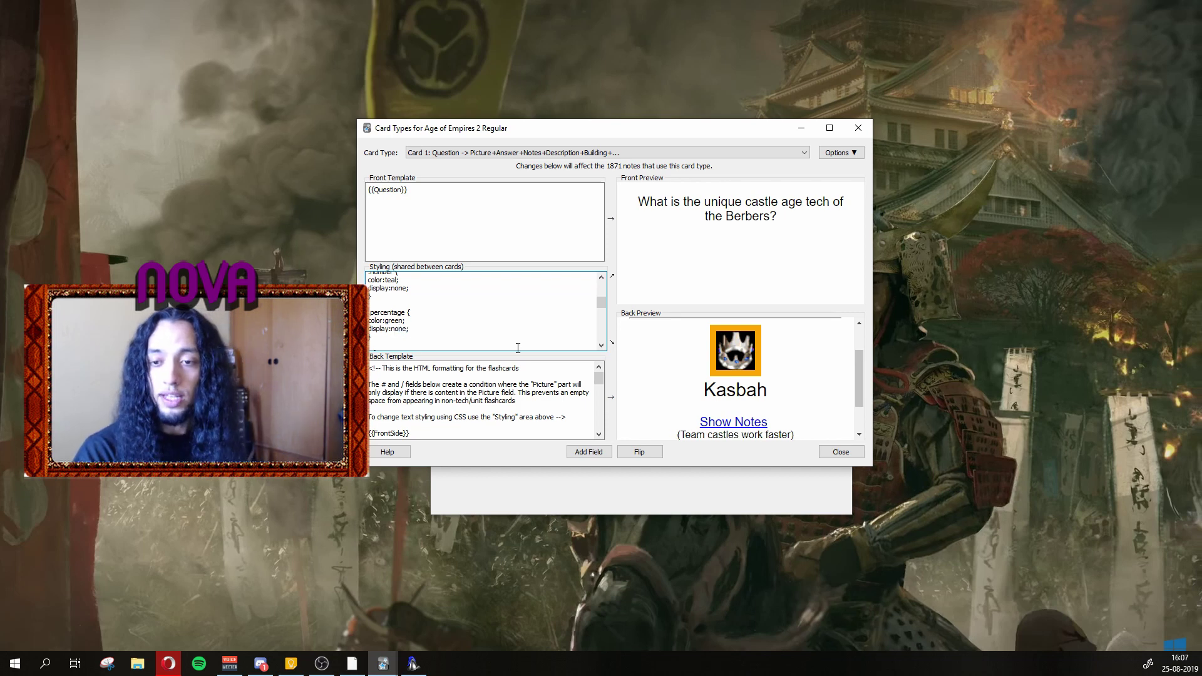
scroll(811, 391, down, 1)
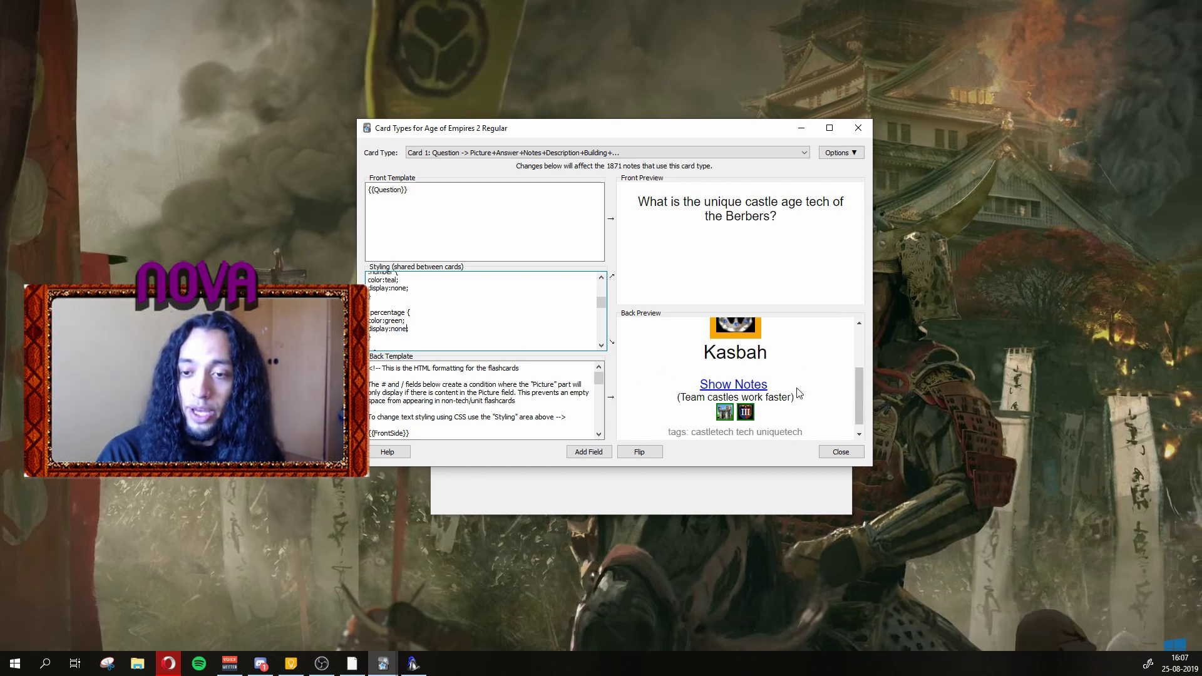
drag(669, 399, 808, 409)
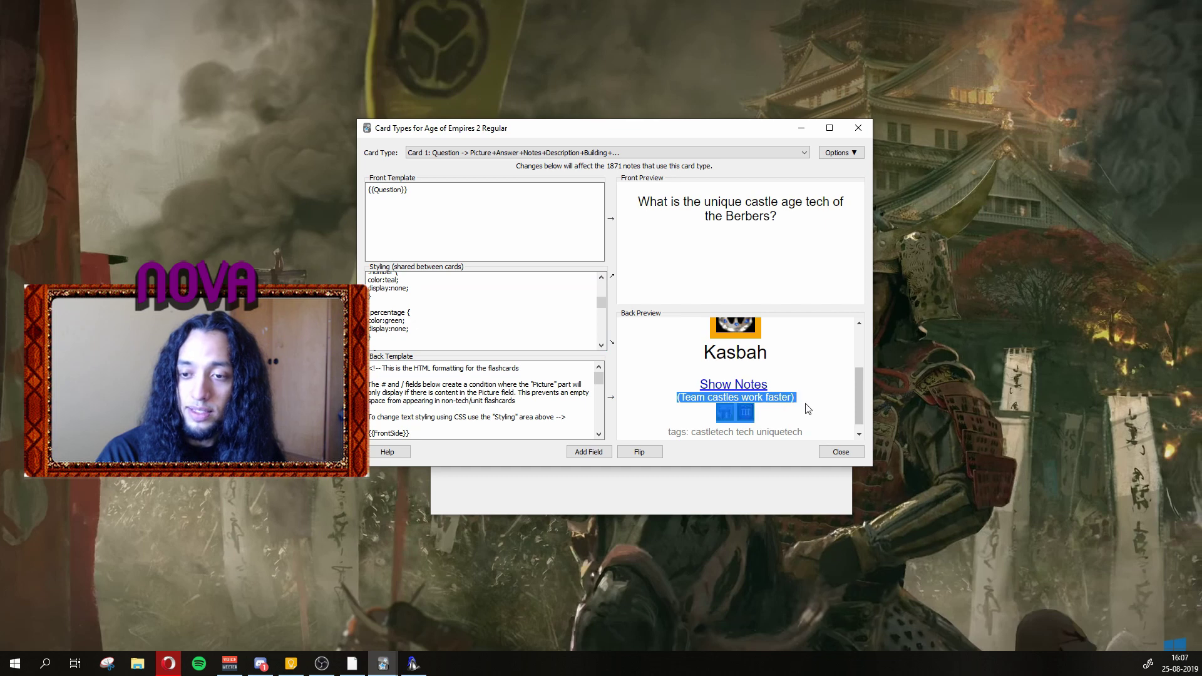
click(776, 397)
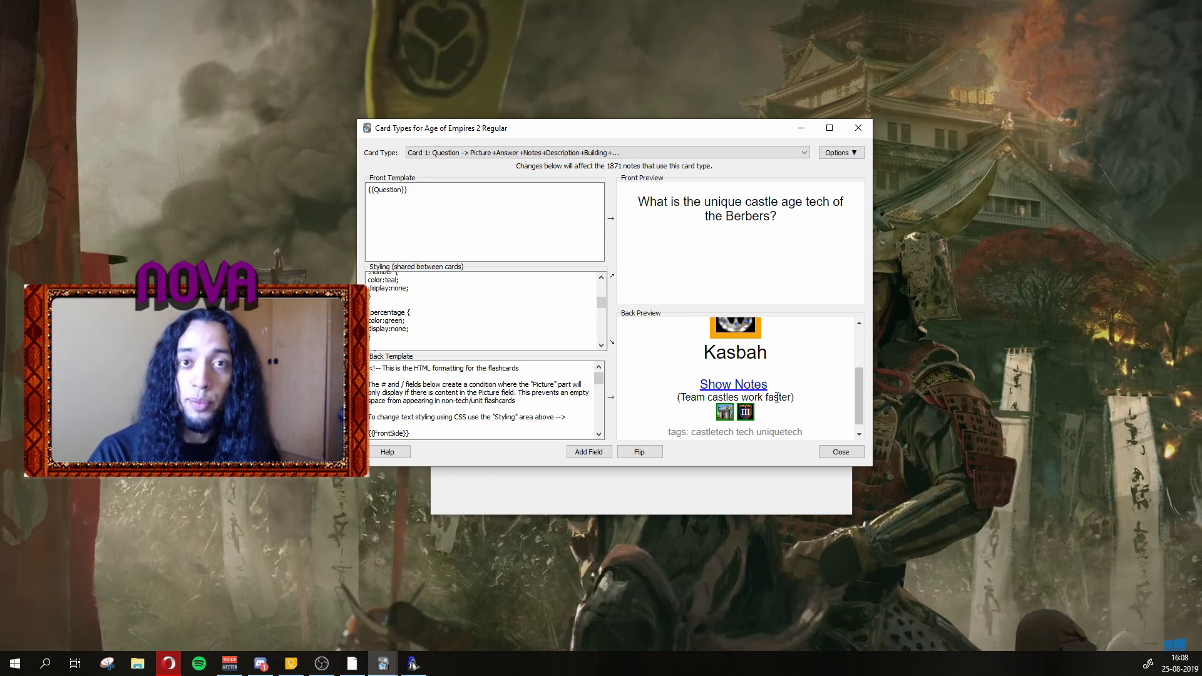
- Set the display of percentage and number to inline in the card styling, and close the template and card editors
double_click(402, 329)
text(in)
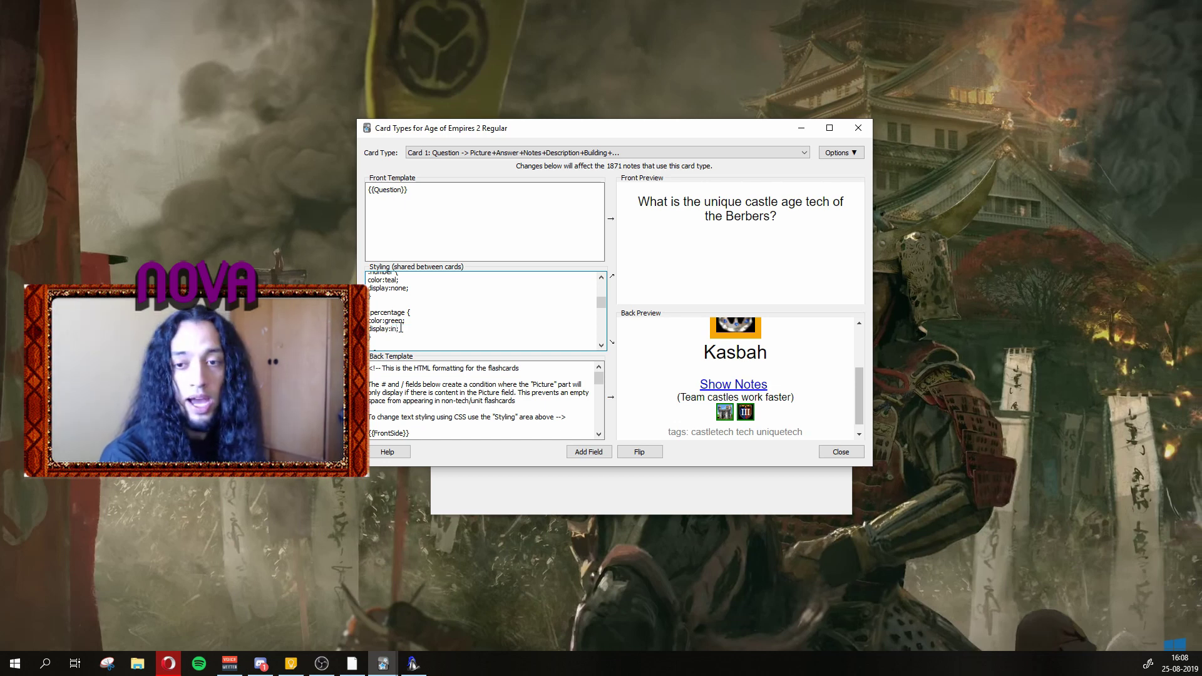
text(line)
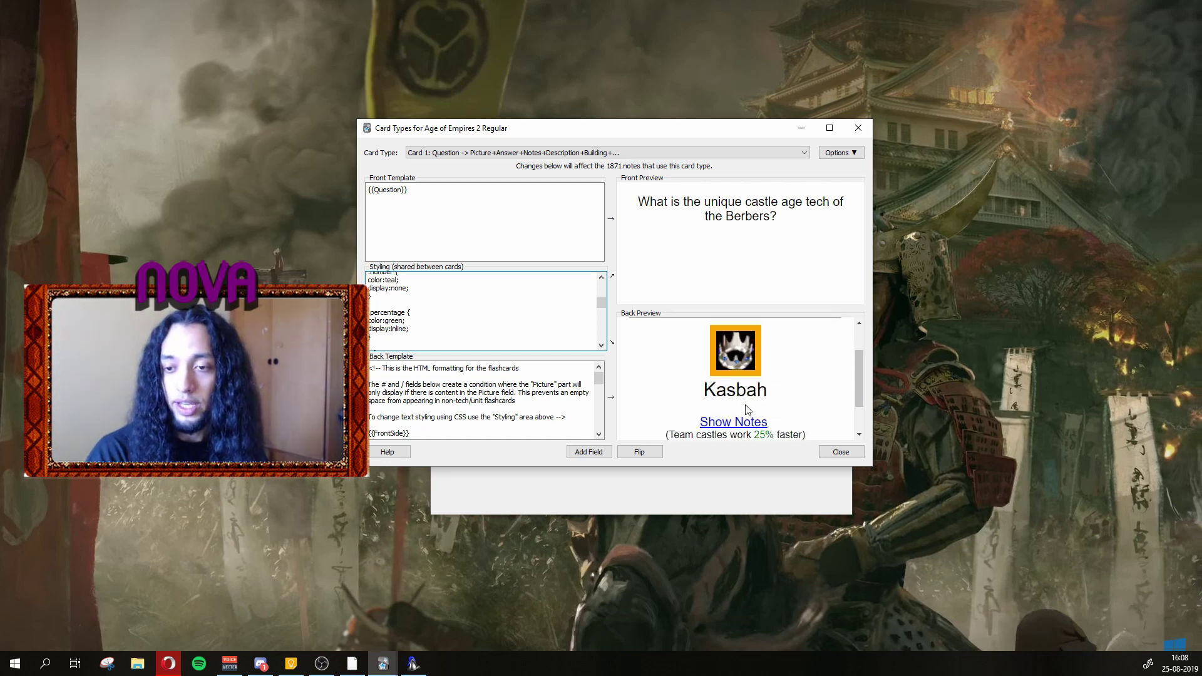
scroll(747, 410, down, 1)
scroll(435, 326, up, 2)
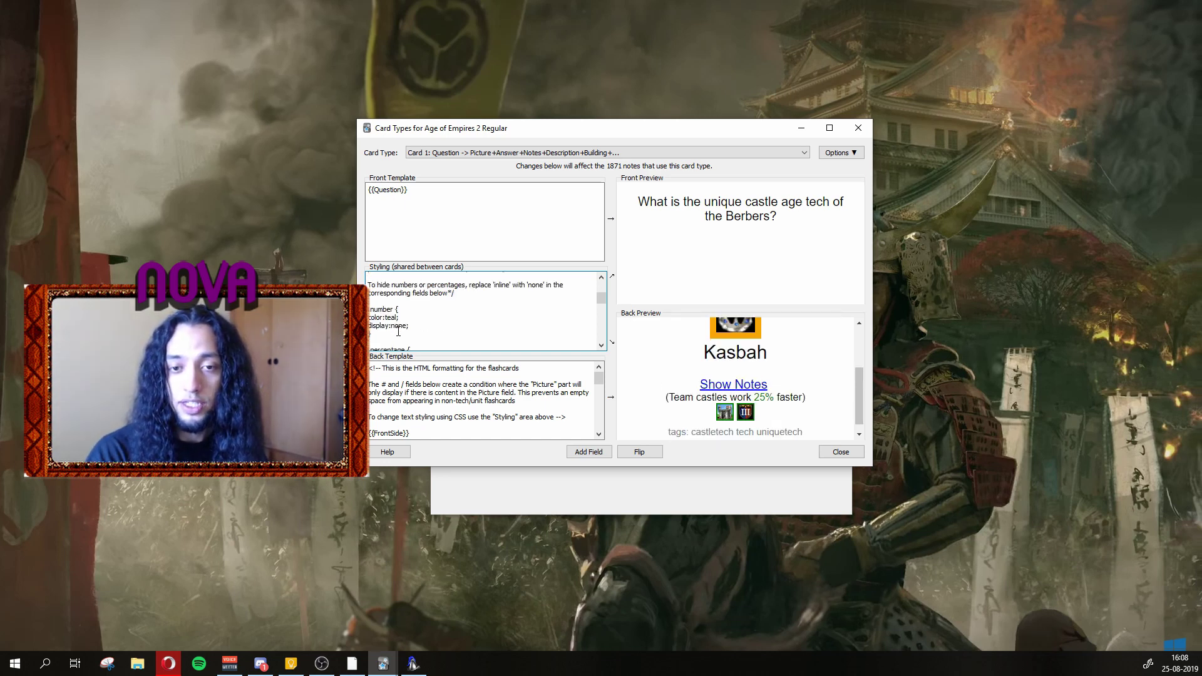
double_click(398, 327)
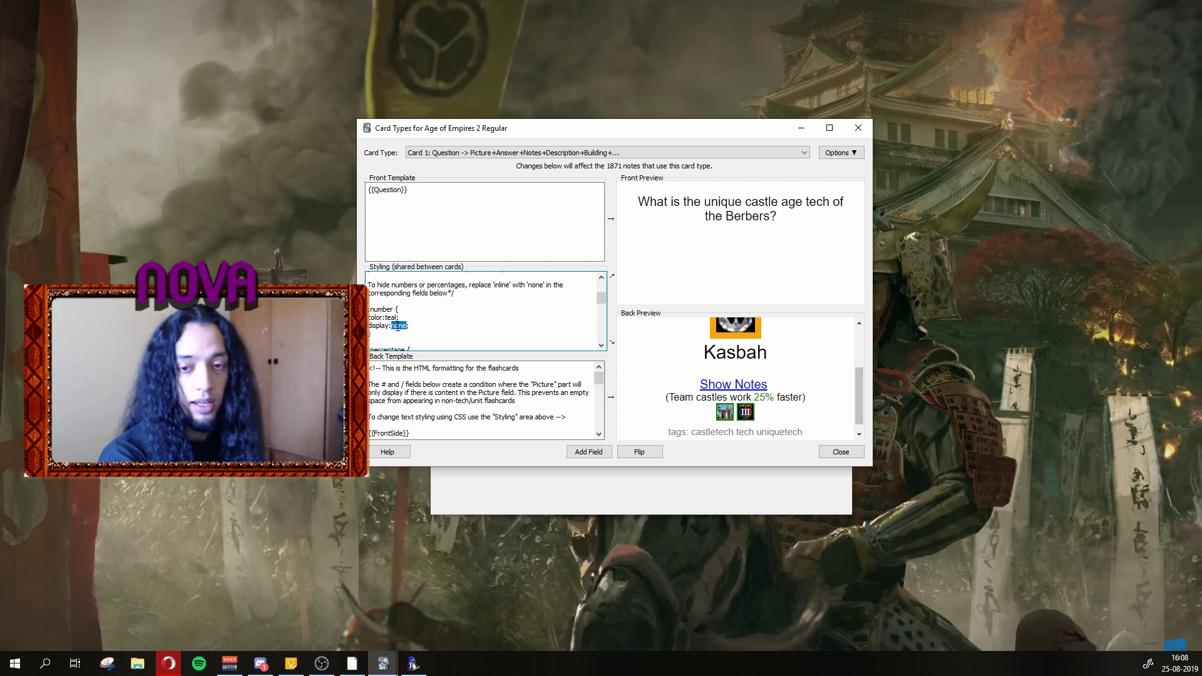
text(inlin)
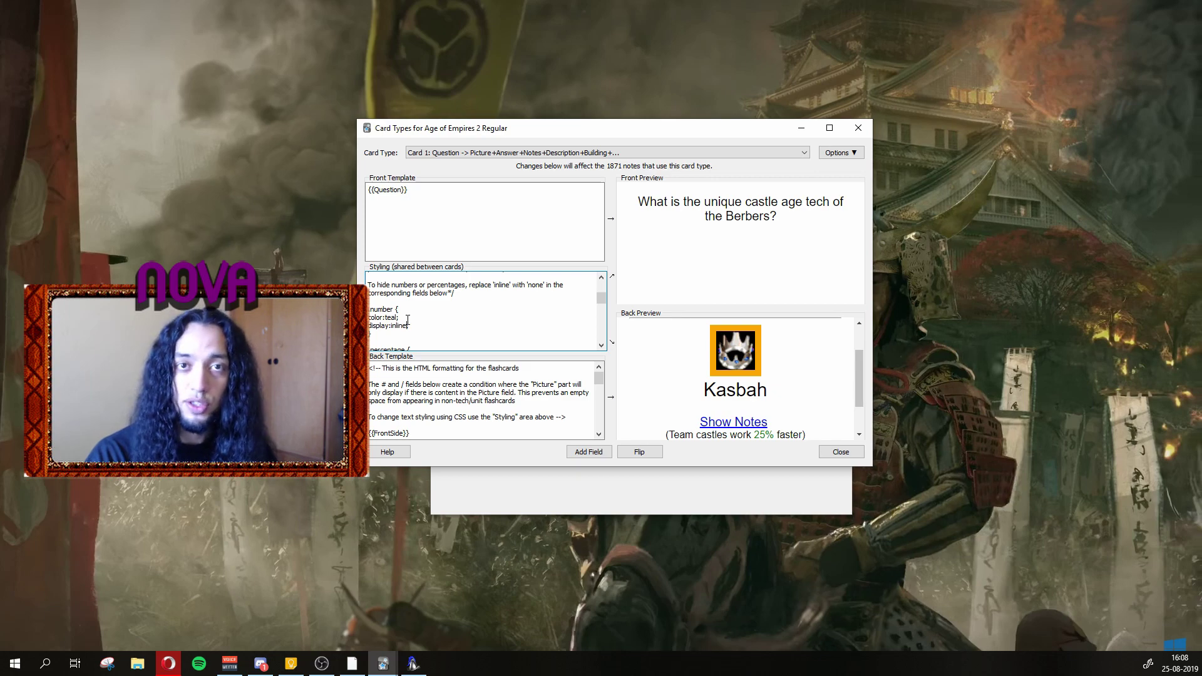
click(832, 458)
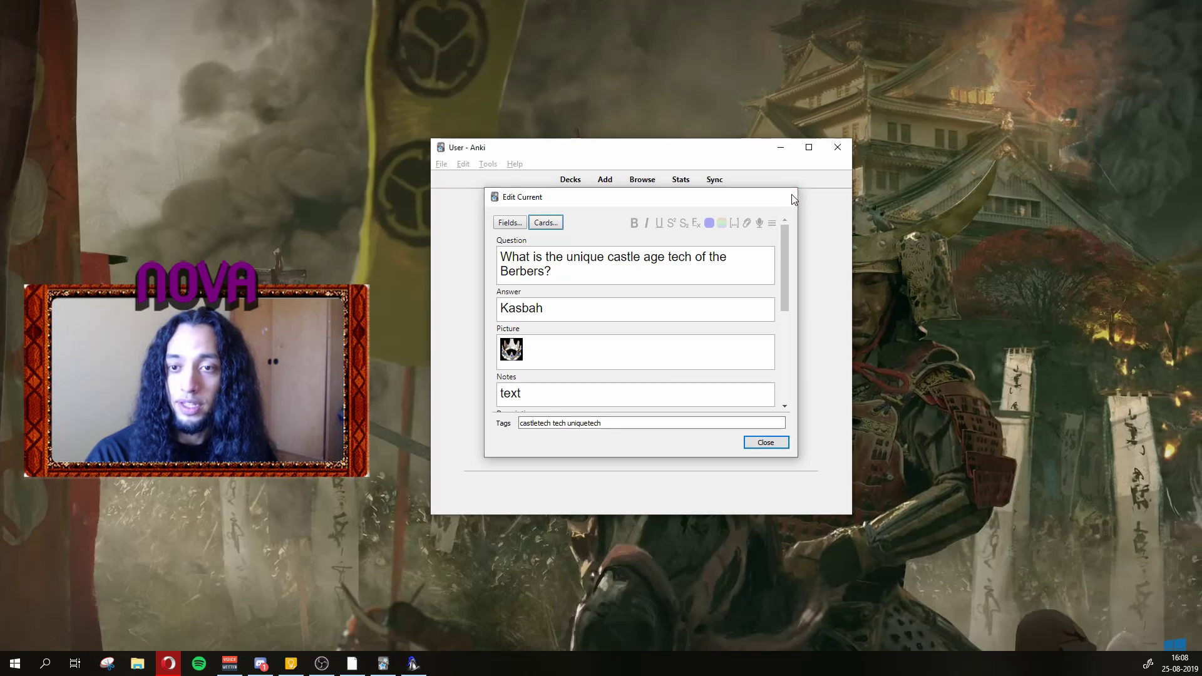
click(793, 198)
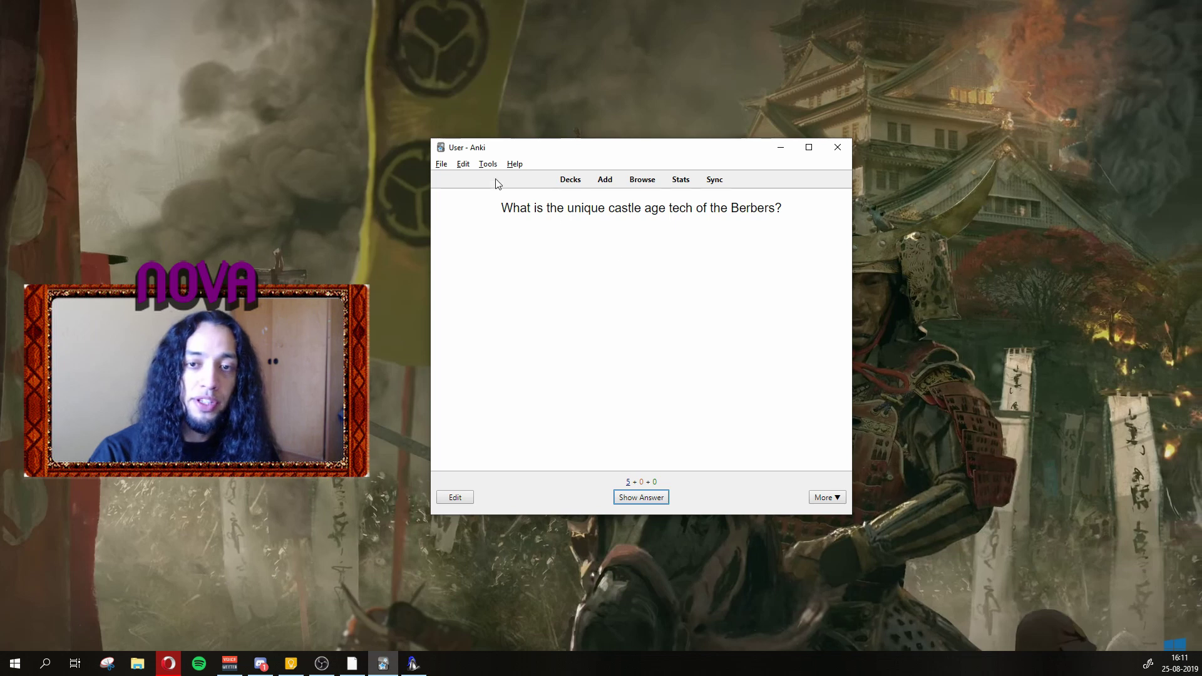
- Open the note type manager and bring up the card templates of the Age of Empires 2 Cloze note type
click(488, 164)
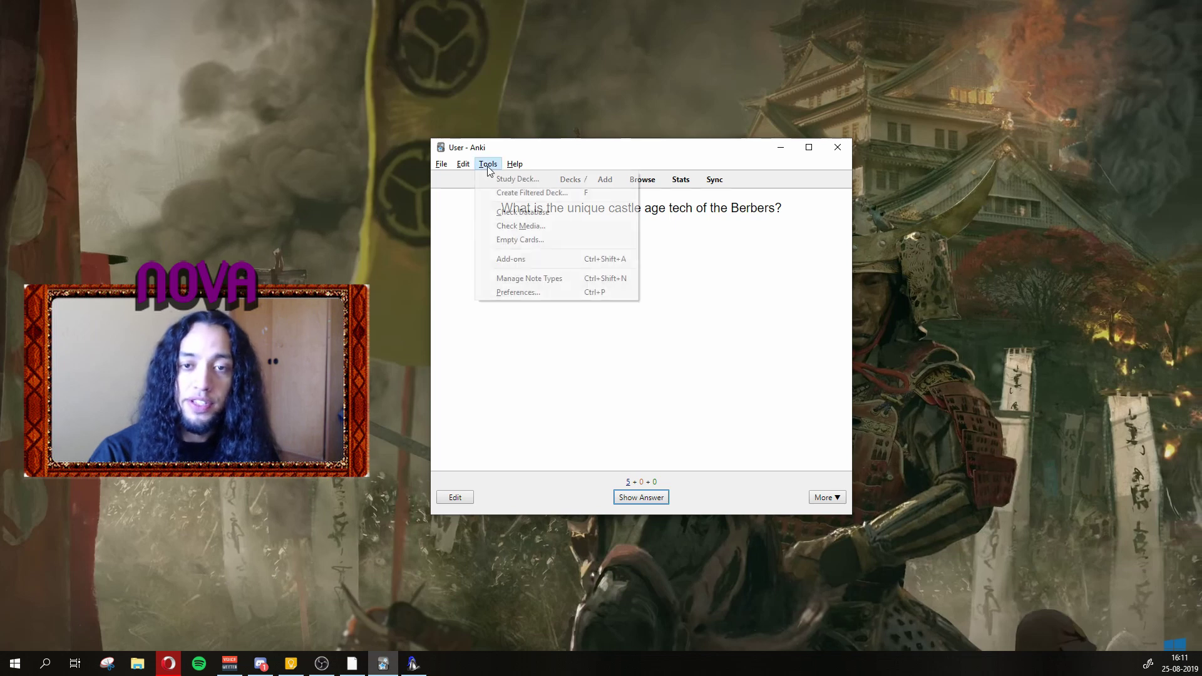
click(504, 278)
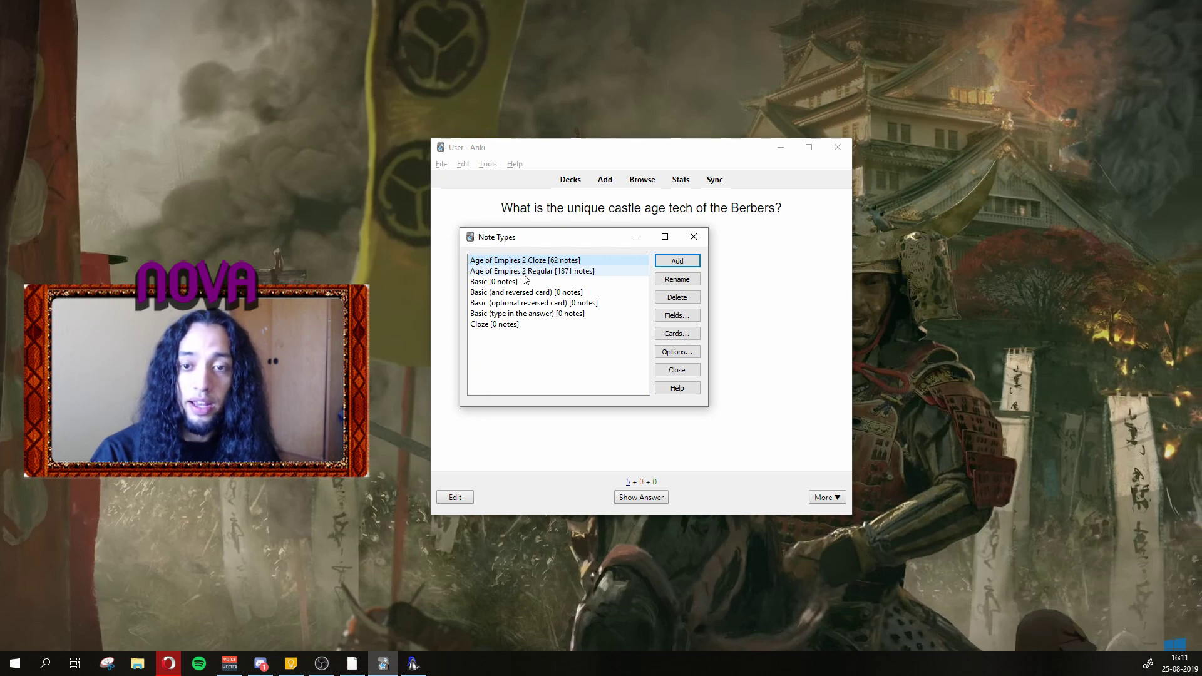
click(524, 273)
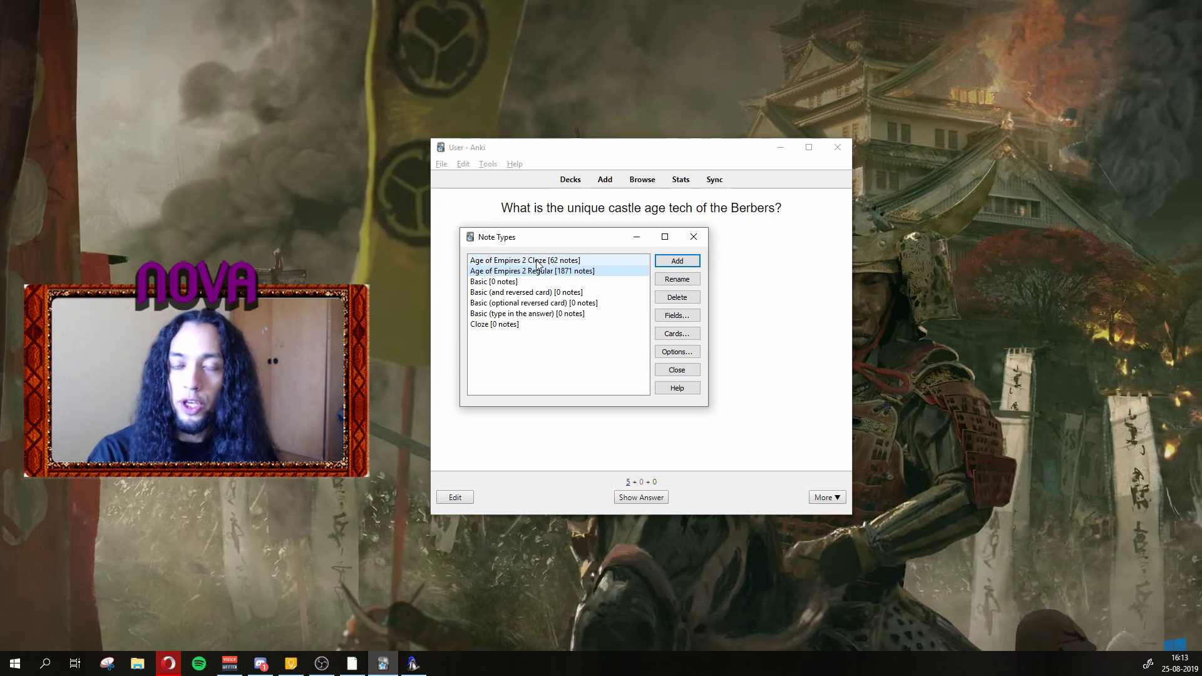
click(537, 261)
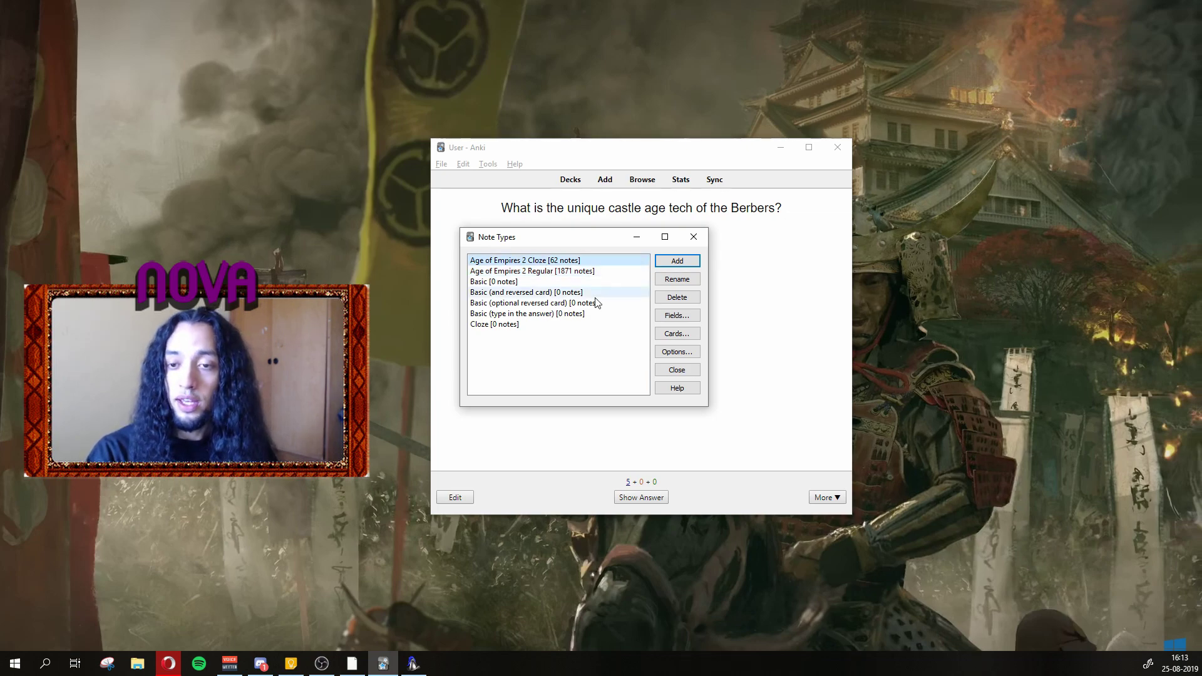
click(666, 334)
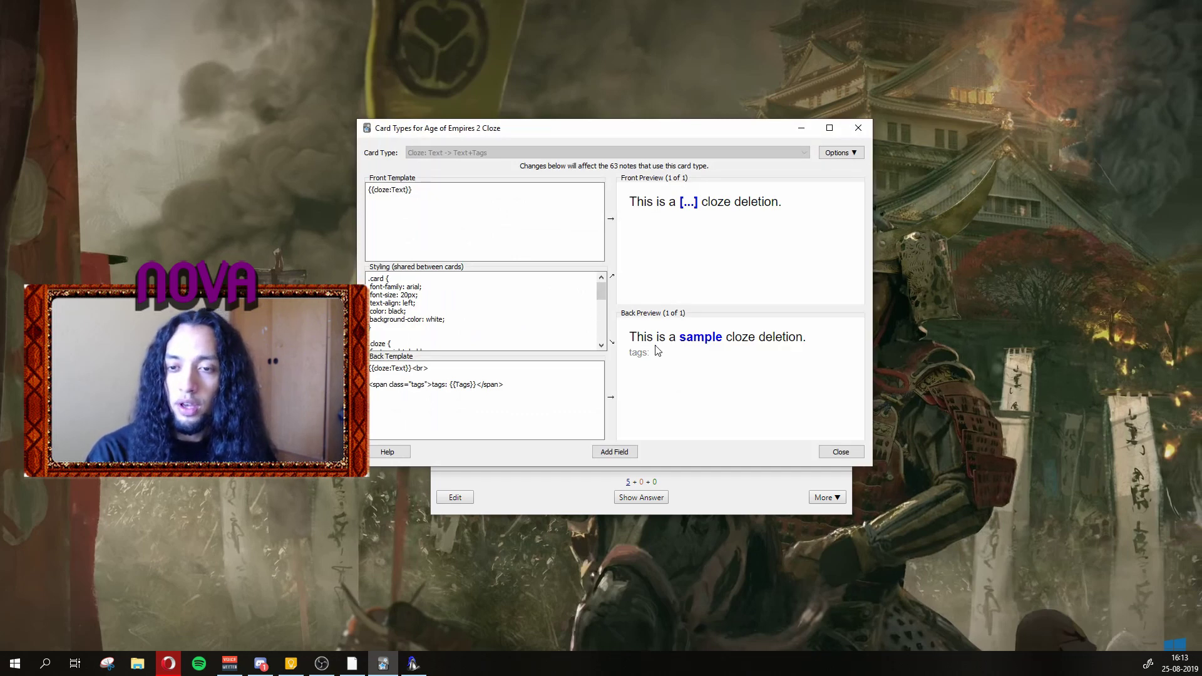
- Examine the Cloze note type's front template and shared styling down to the percentage rule, and close the template editor and note type manager
drag(657, 351, 632, 210)
click(505, 215)
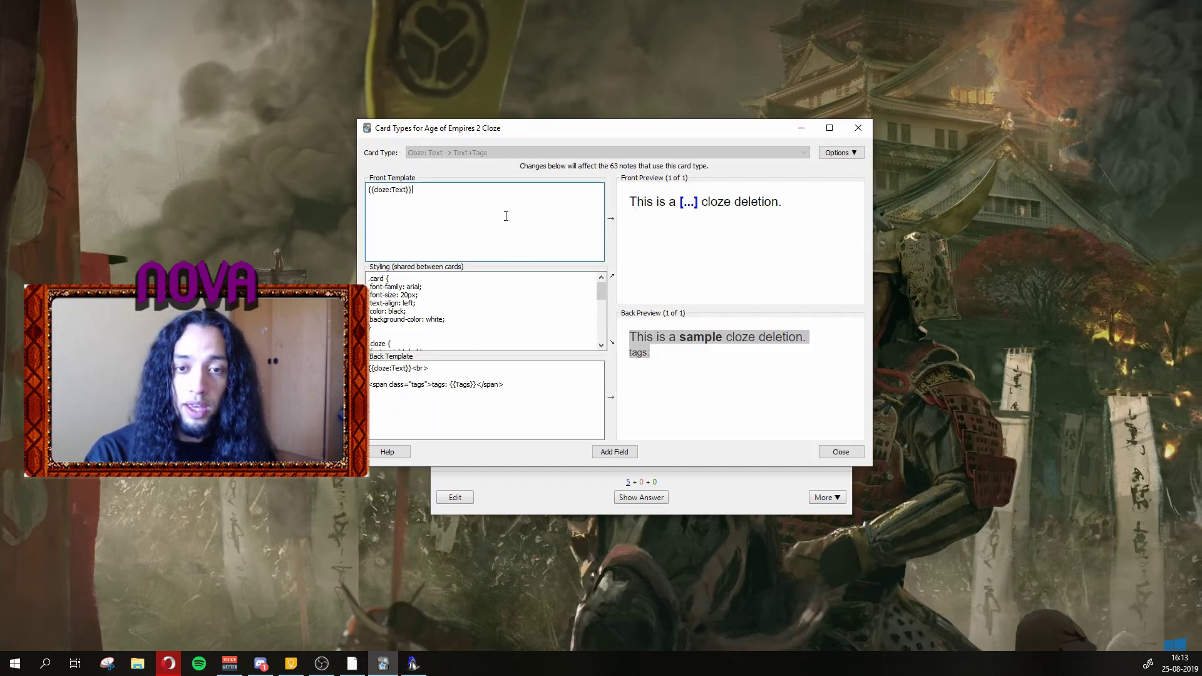
click(438, 303)
scroll(438, 303, down, 5)
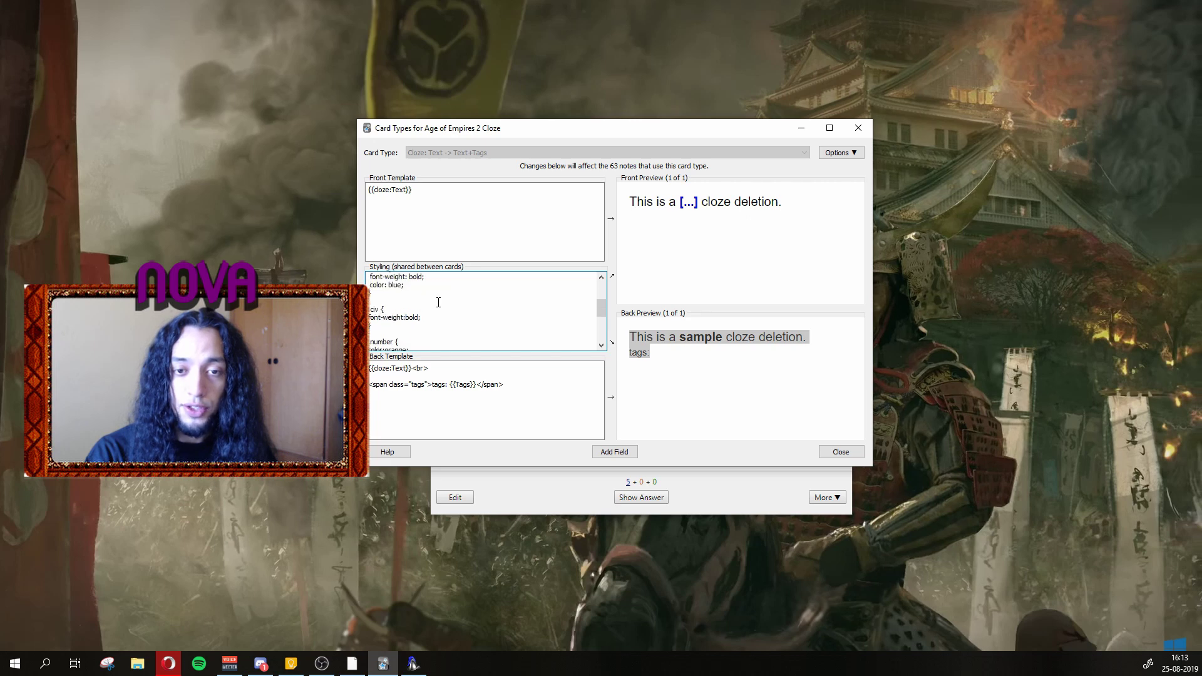
scroll(384, 305, down, 2)
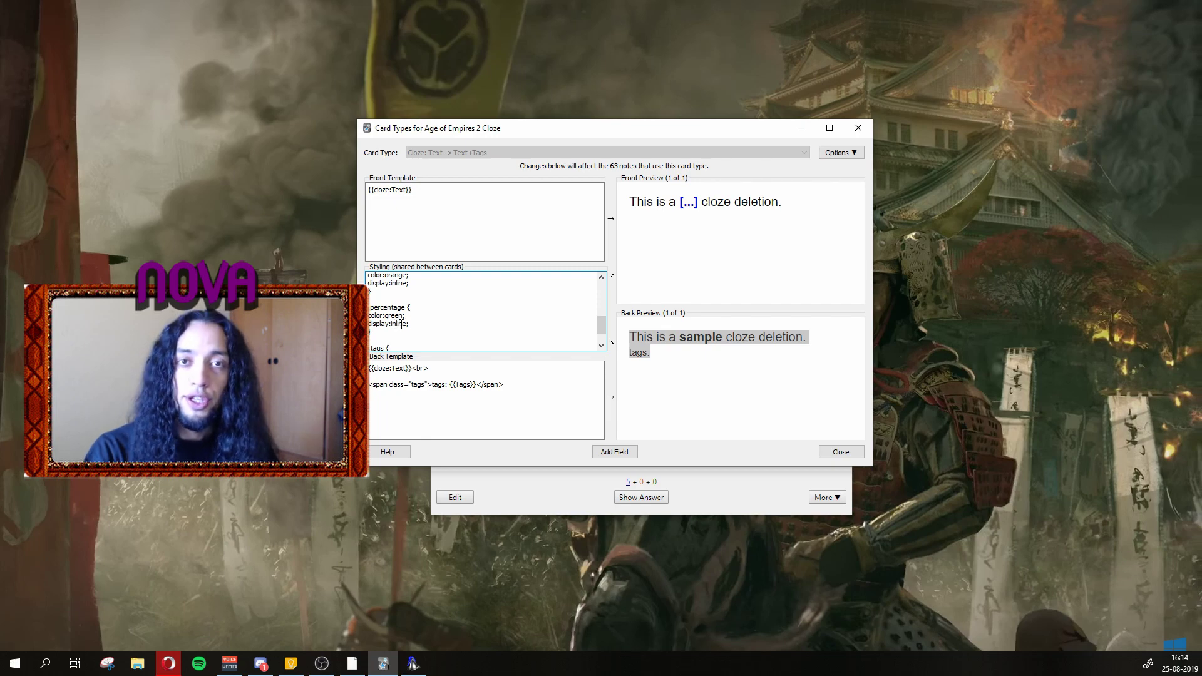
click(858, 128)
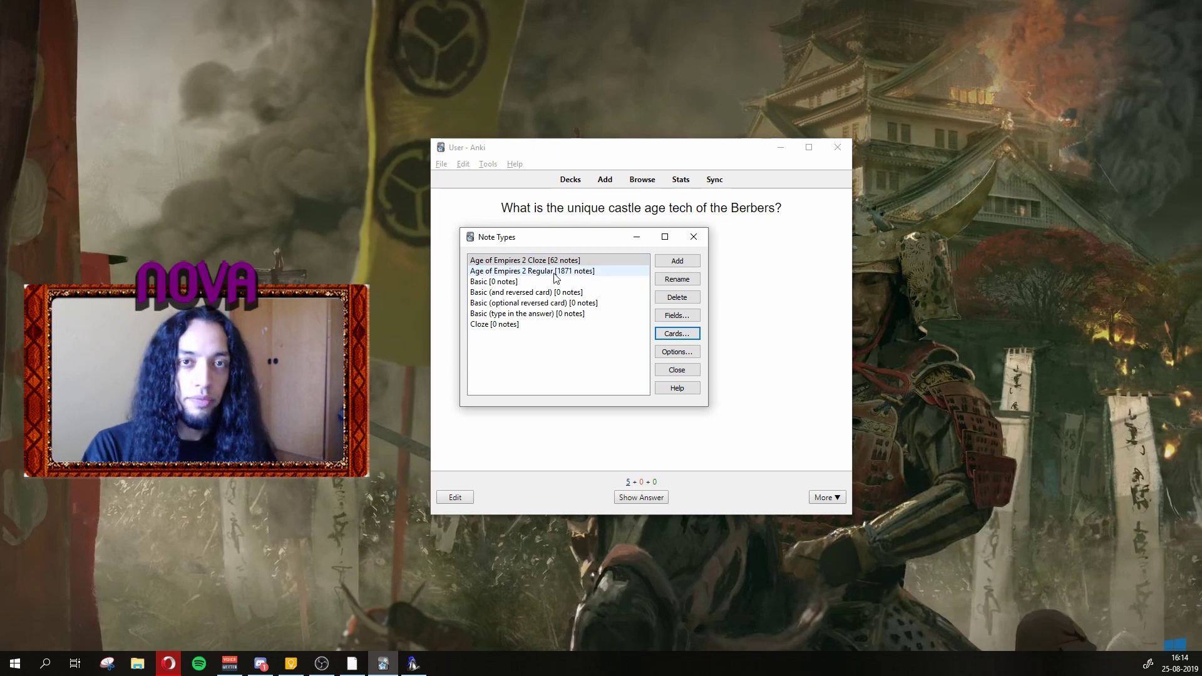
click(693, 236)
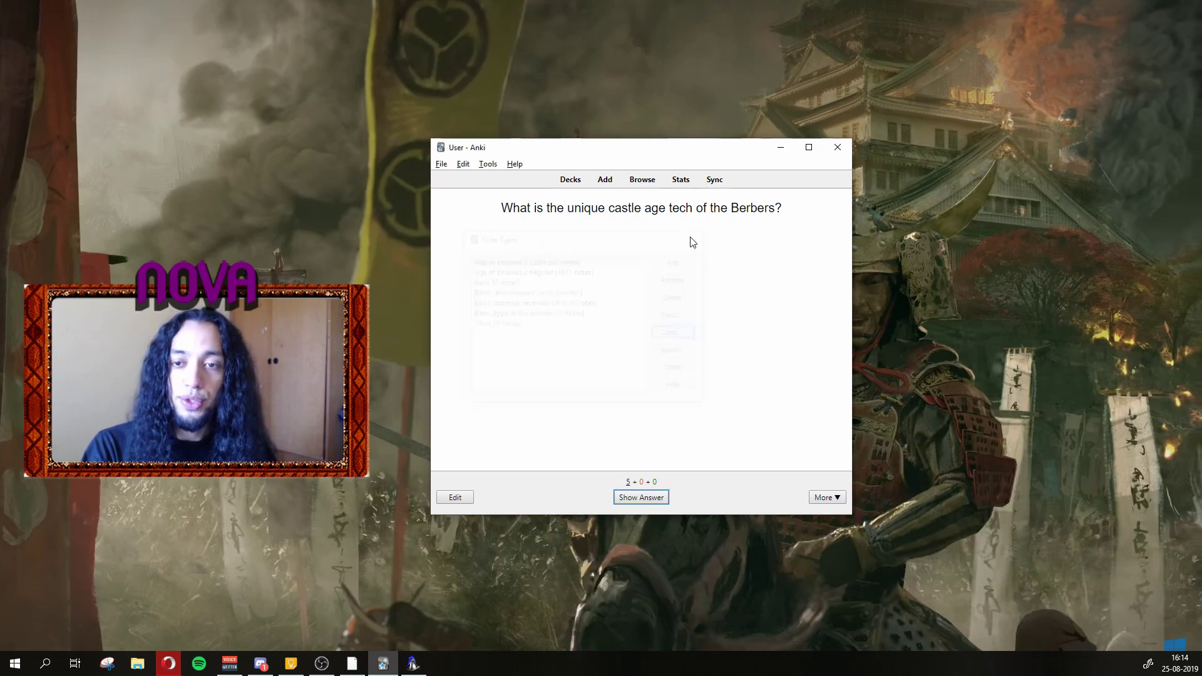
- Return to the deck list, examine the daily new card and review limits in the Age of Empires 2 deck's options, and close them unchanged
key(d)
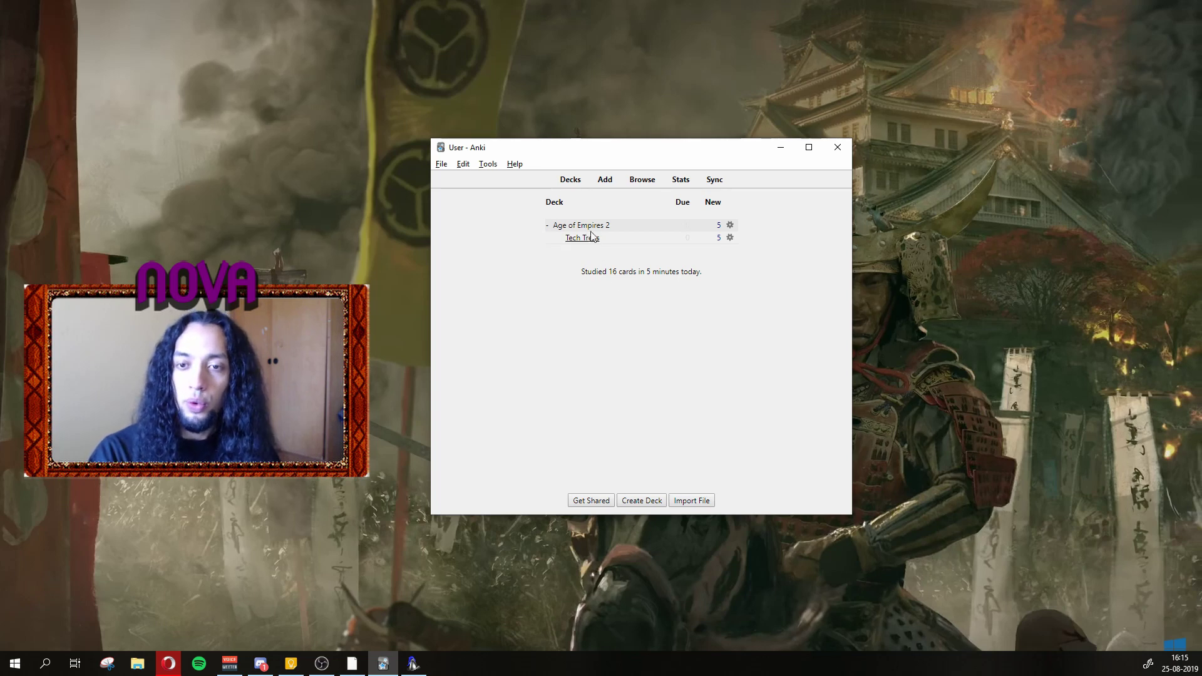
click(730, 226)
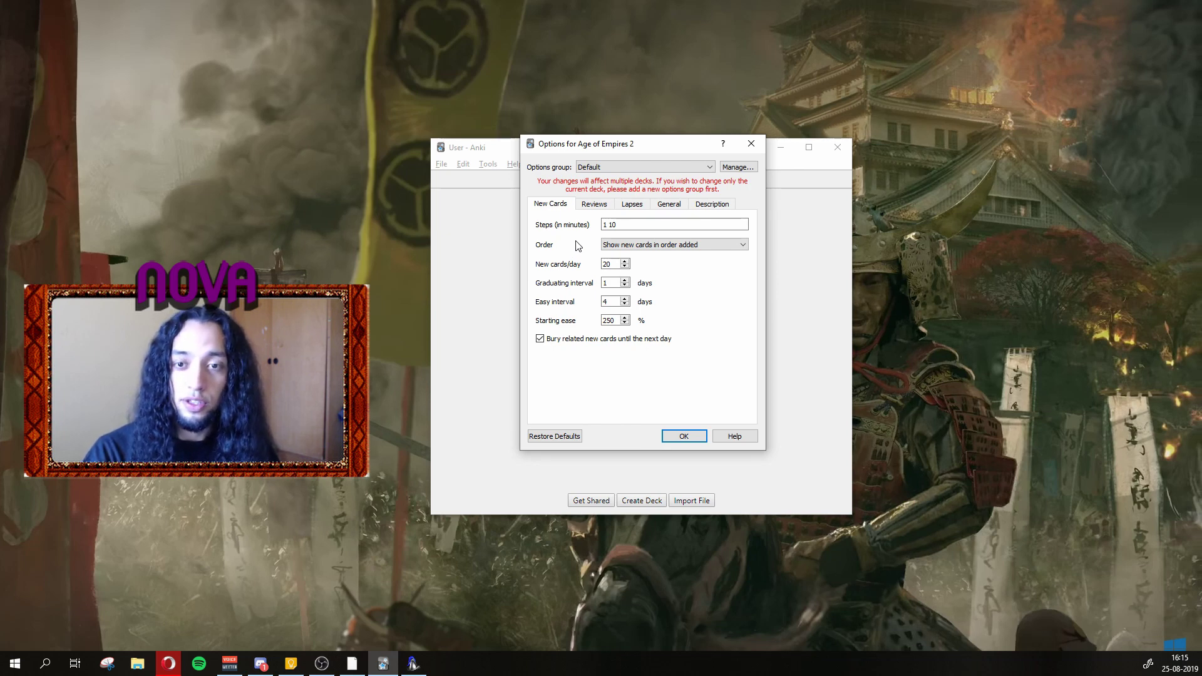
click(606, 265)
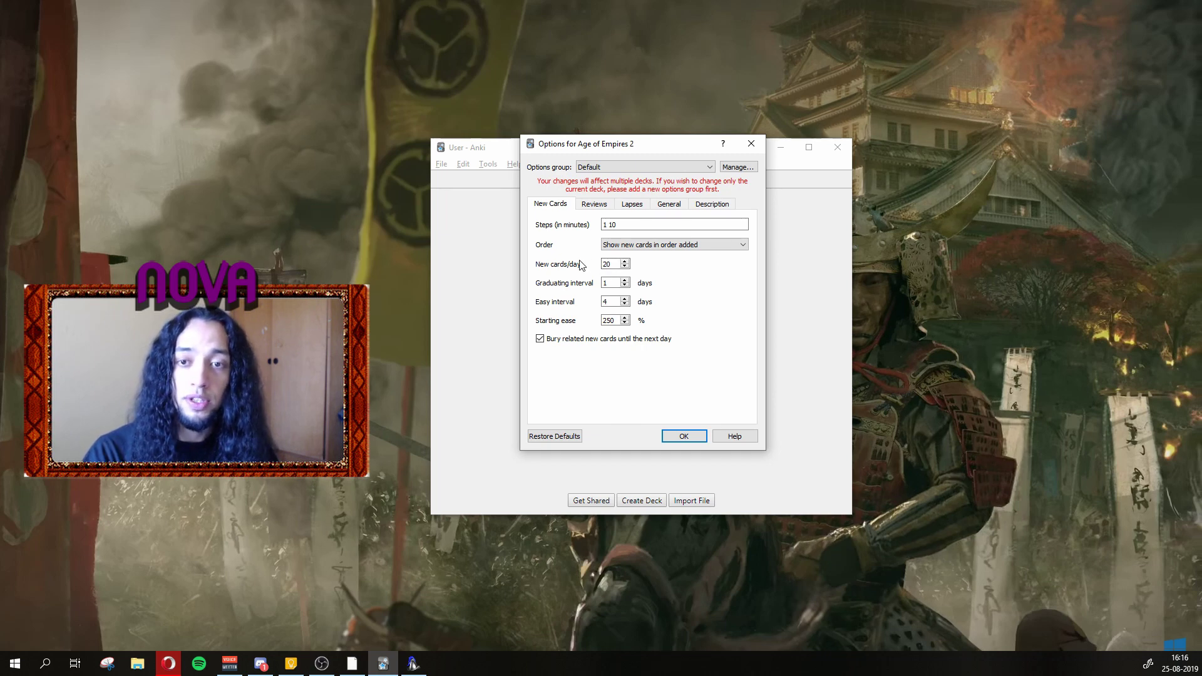
click(592, 207)
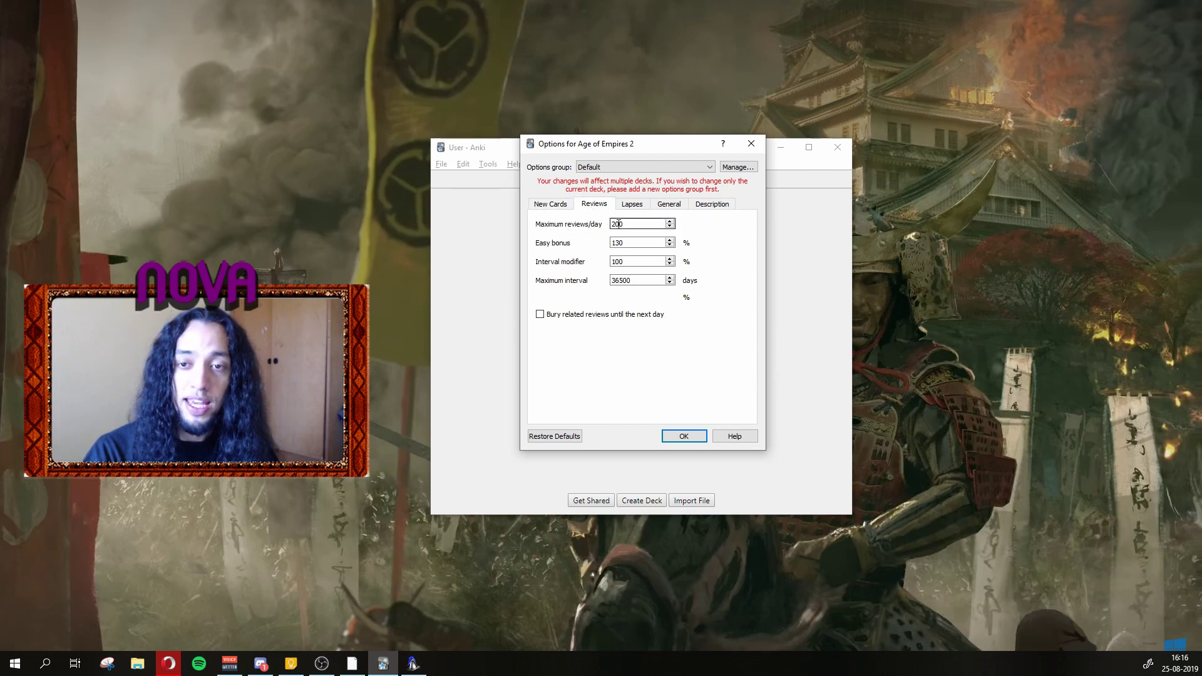
drag(632, 223, 589, 227)
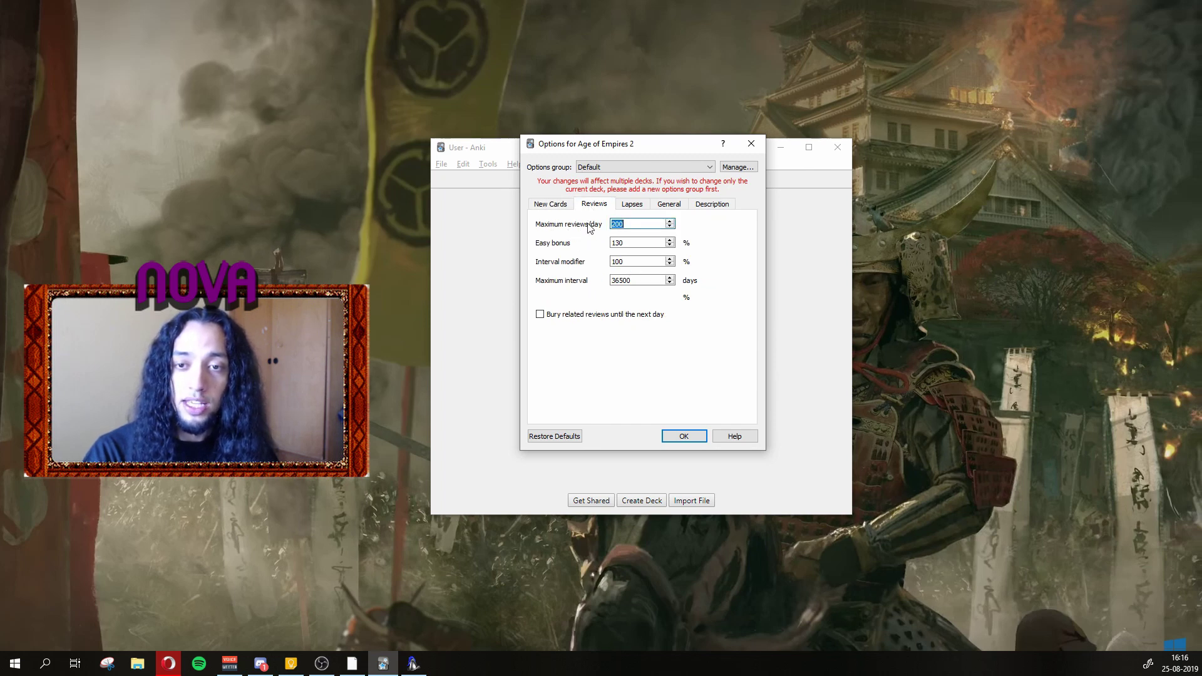
click(623, 226)
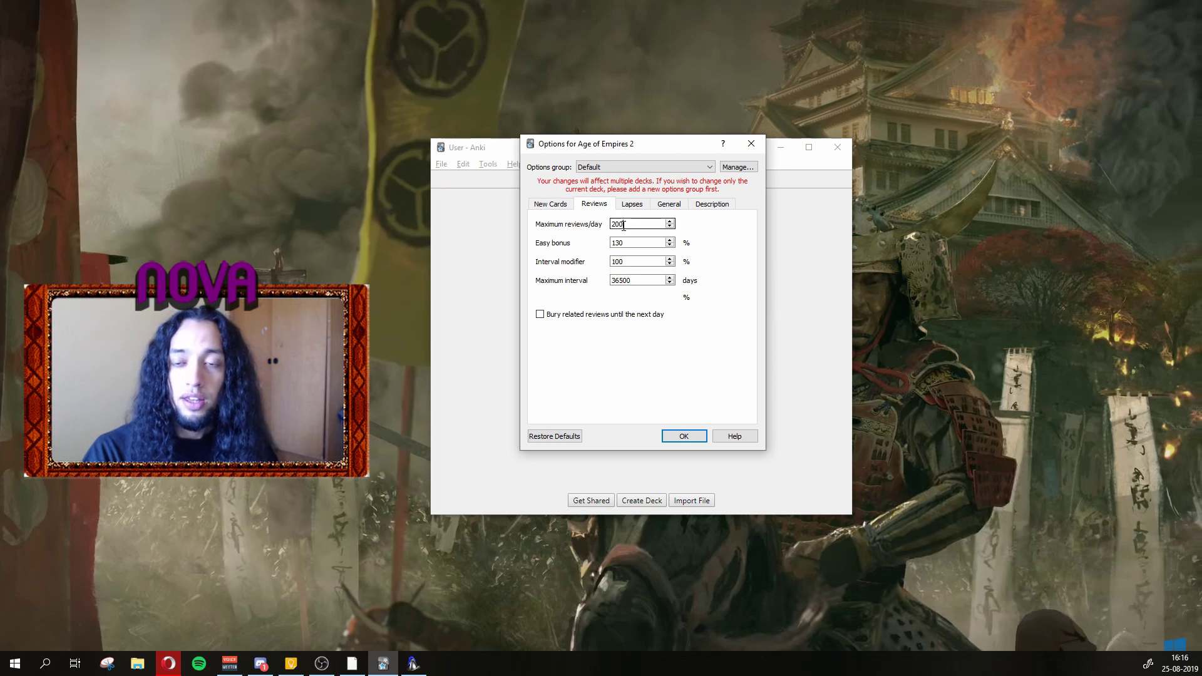
click(550, 204)
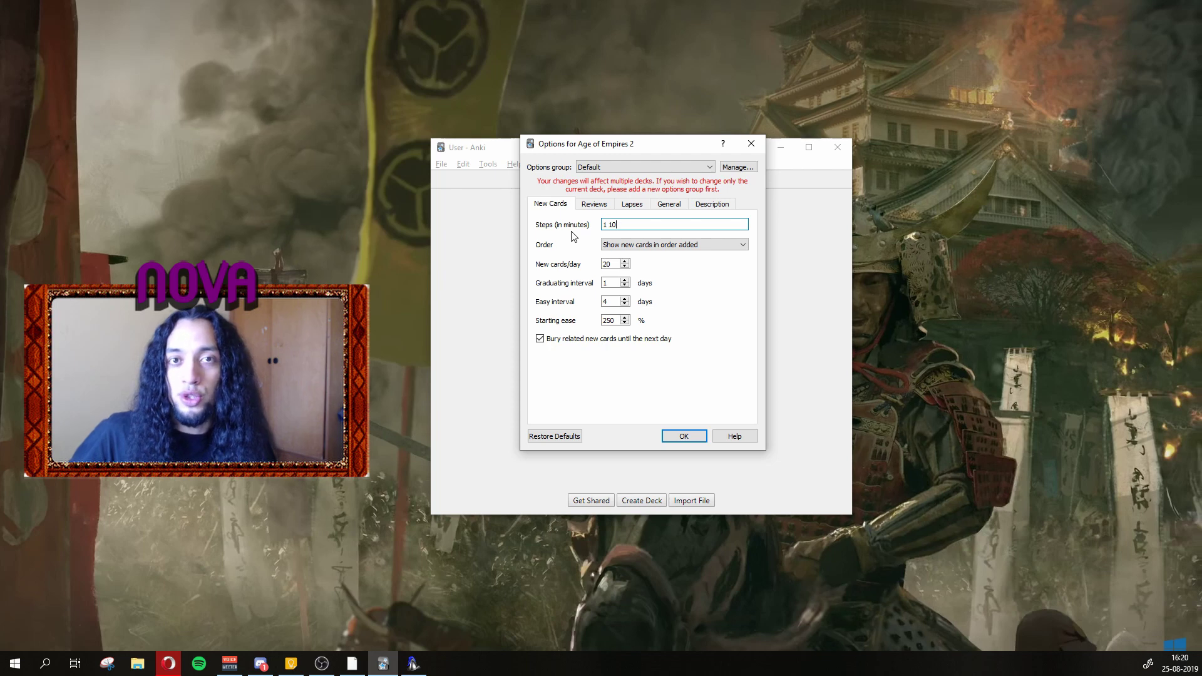
double_click(608, 265)
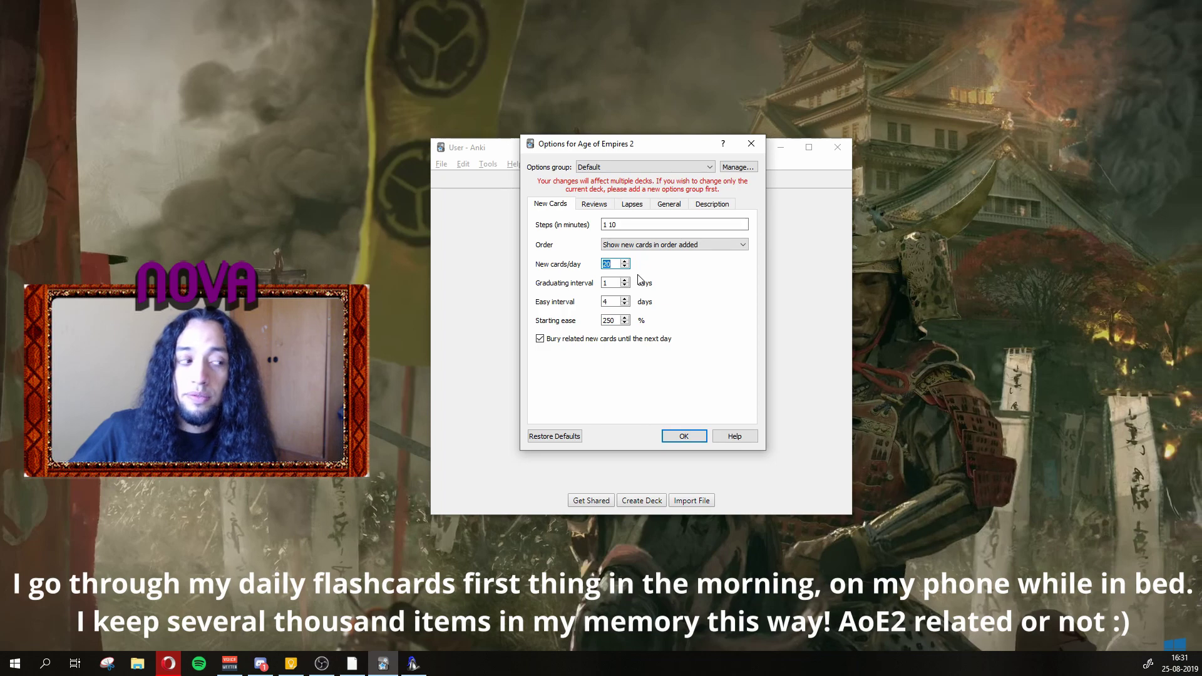
click(751, 143)
- Start studying the Tech Trees deck and check the additional actions for the current card, such as Suspend Card, without applying any
click(573, 239)
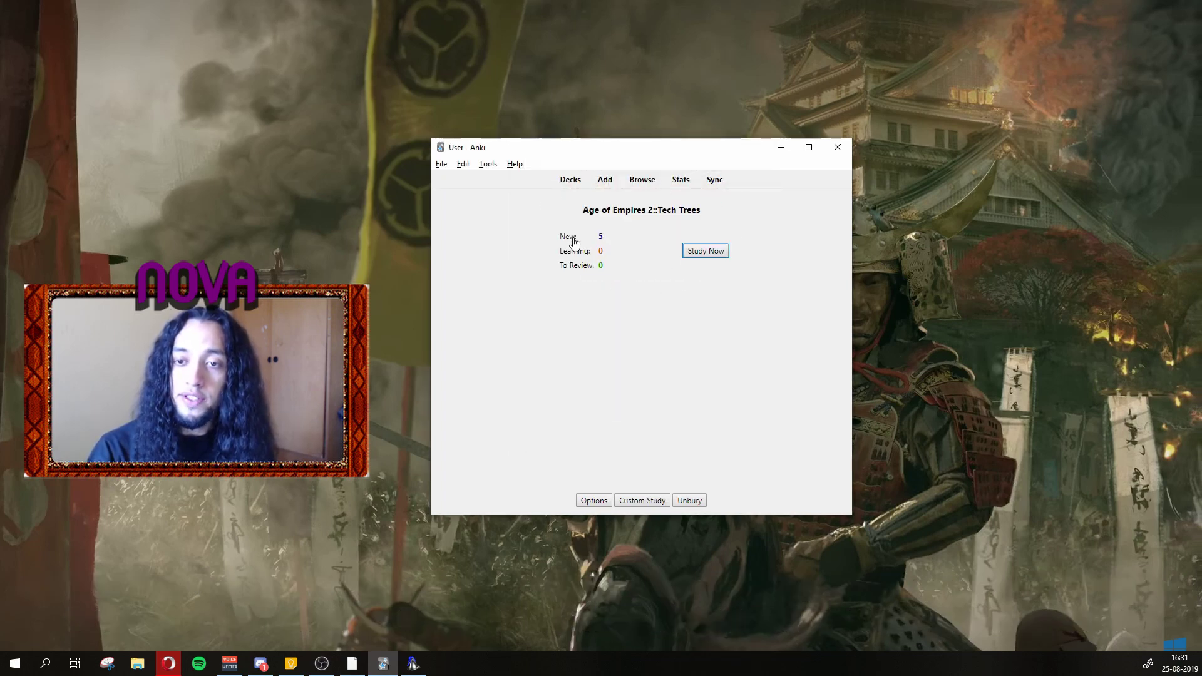
click(719, 251)
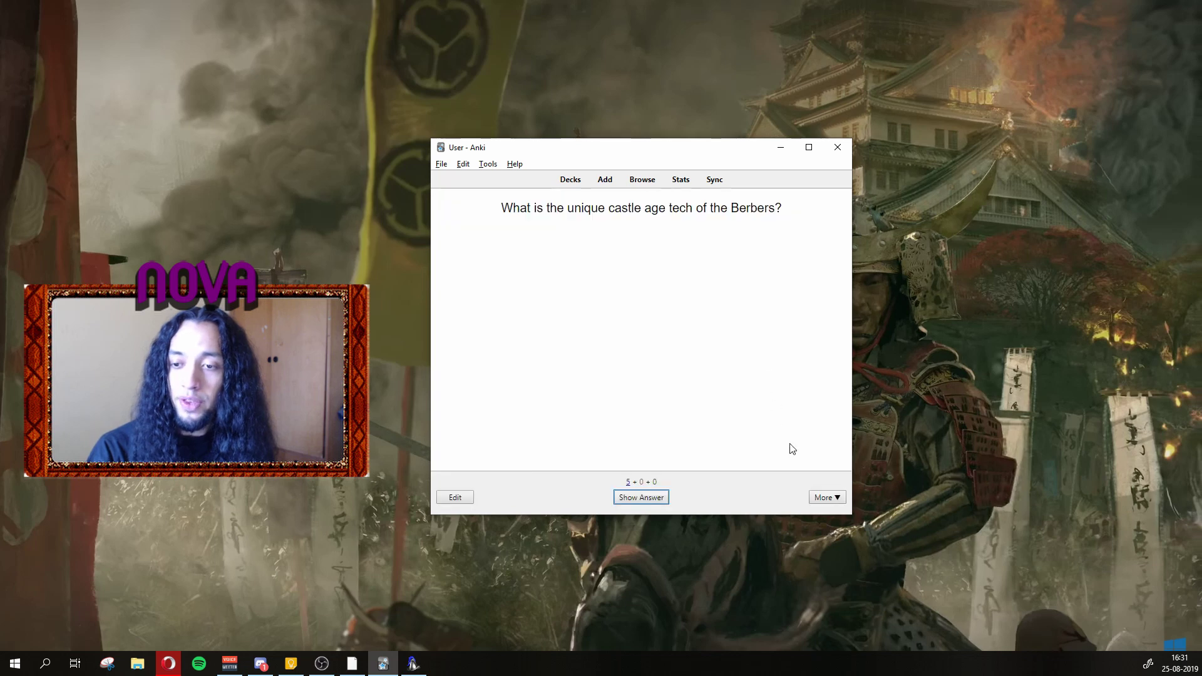
click(836, 498)
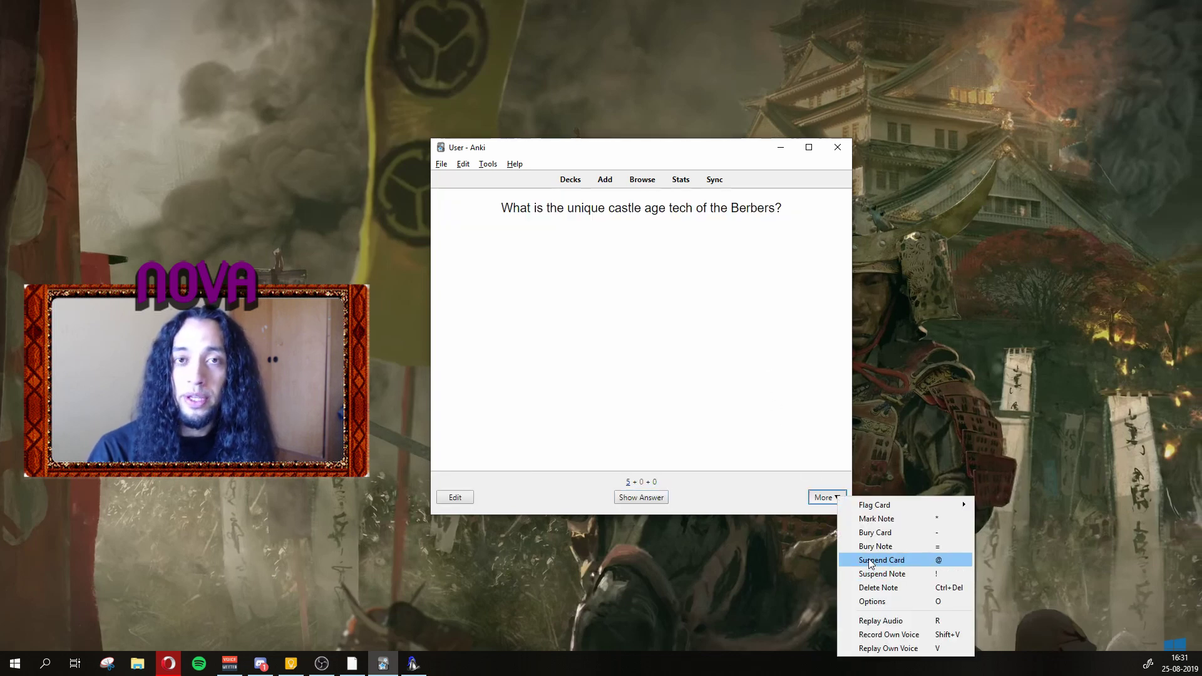
click(728, 399)
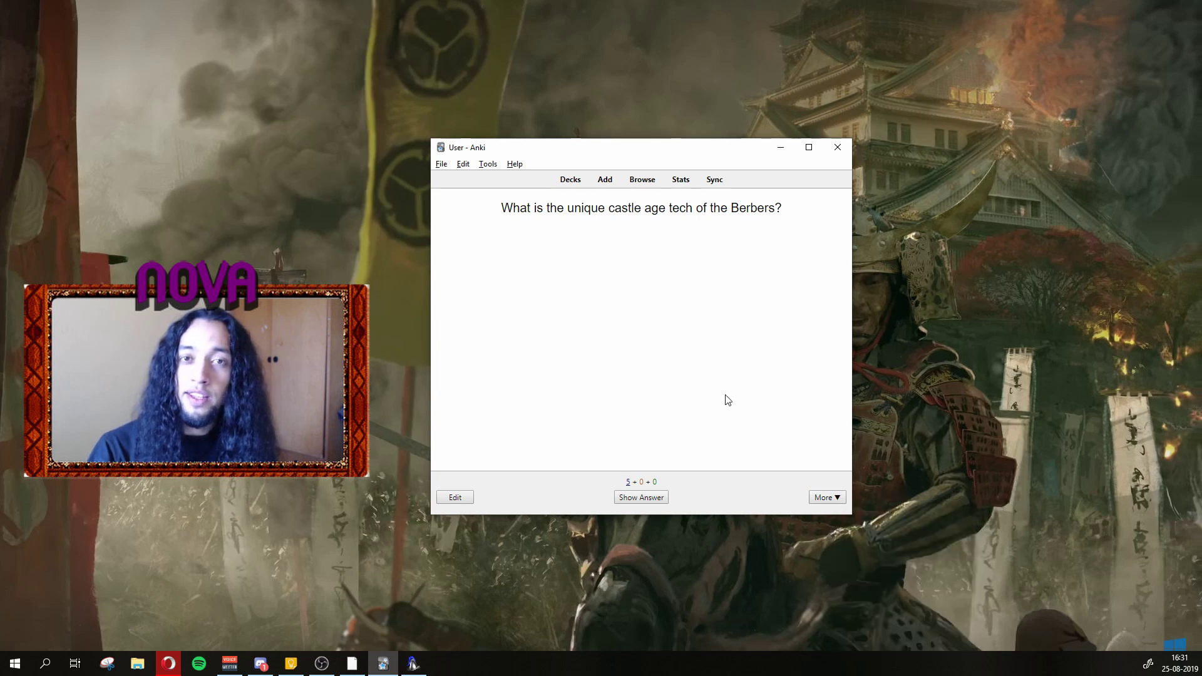